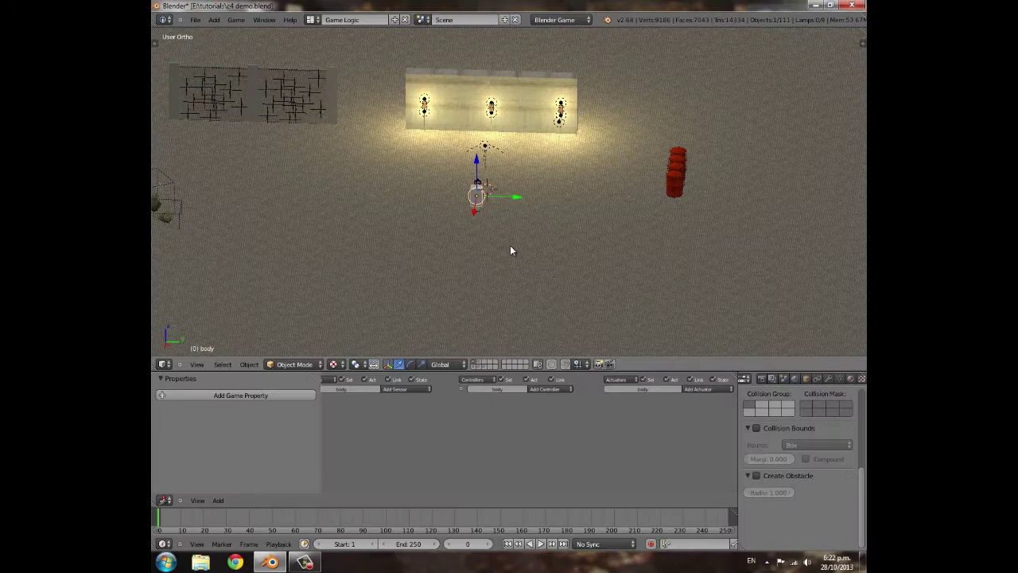
Examine the whole demo scene from several angles, including the lit wall, the red barrels, the panels and the bushes
scroll(525, 250, "up", 2)
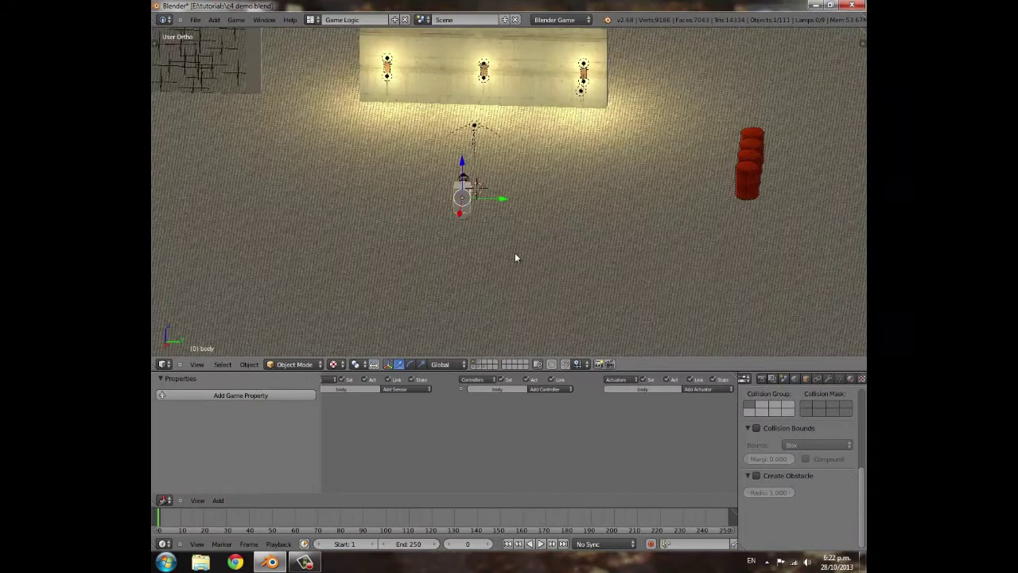
scroll(513, 254, "down", 3)
middle_click_drag(391, 265, 482, 219)
scroll(536, 169, "down", 4)
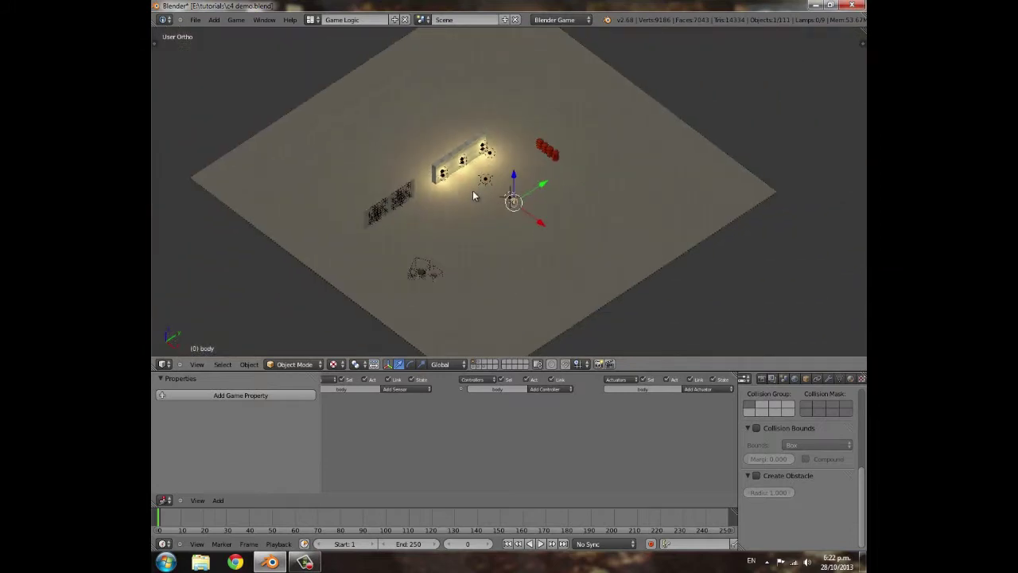
scroll(473, 192, "down", 3)
scroll(478, 198, "up", 6)
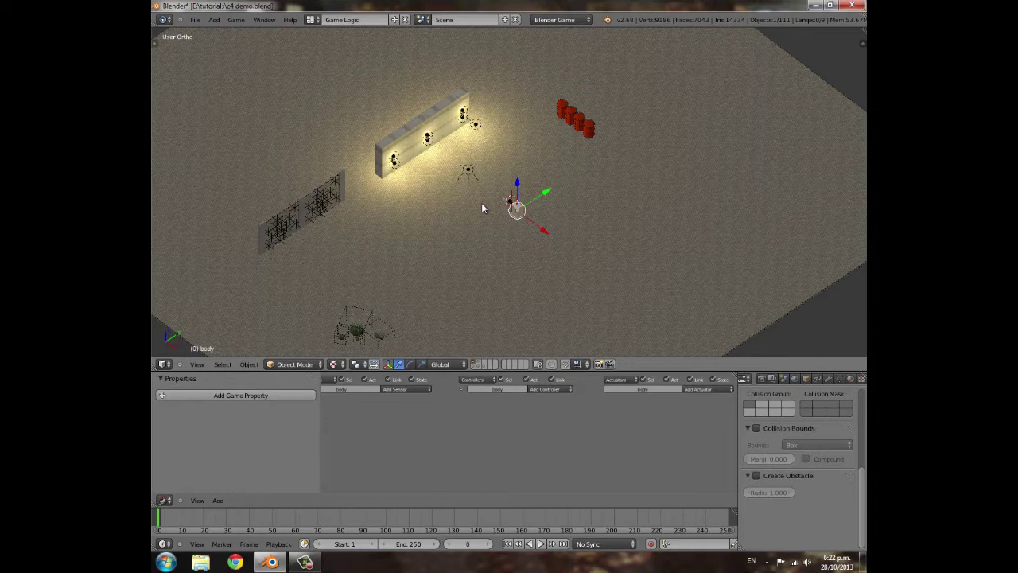
scroll(486, 236, "up", 3)
middle_click_drag(467, 257, 588, 223)
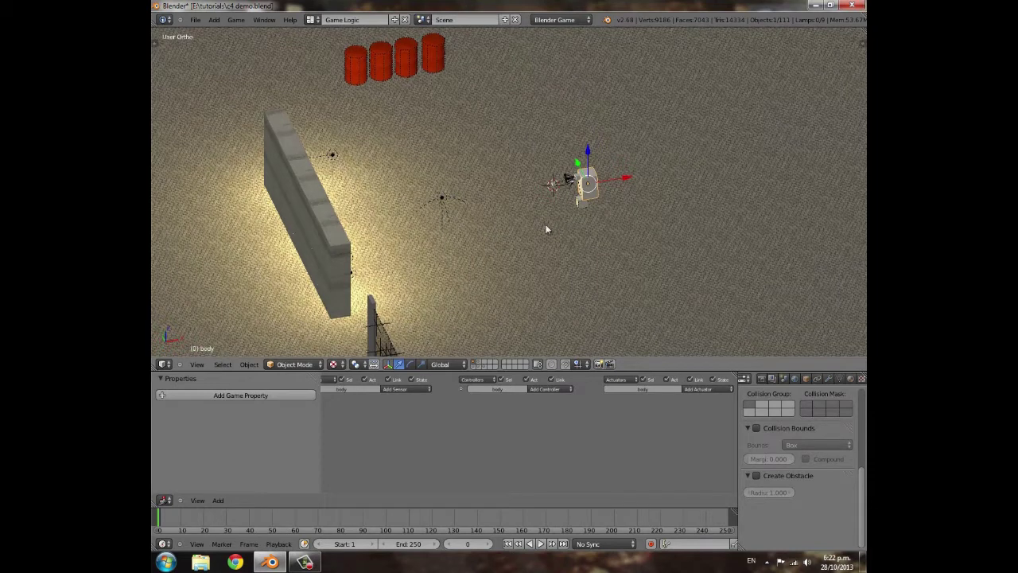
middle_click_drag(548, 228, 501, 214)
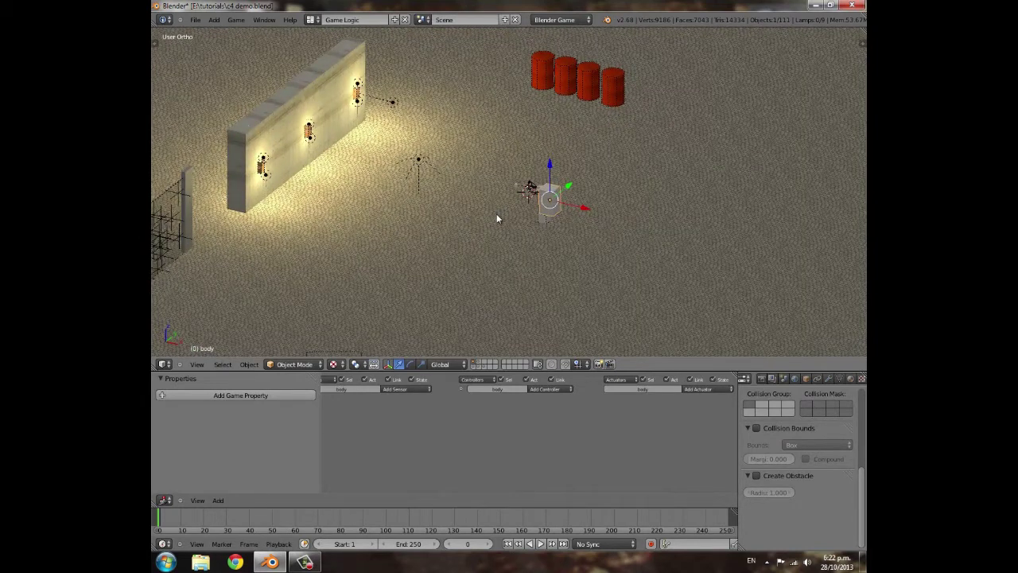
scroll(497, 214, "down", 3)
middle_click_drag(497, 214, 529, 220)
scroll(492, 220, "down", 5)
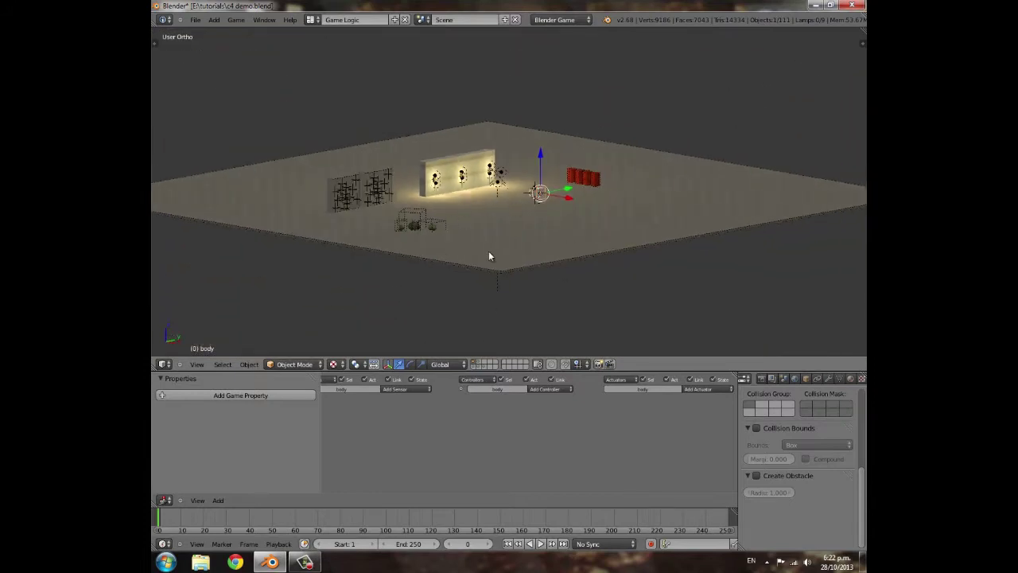
scroll(489, 256, "up", 4)
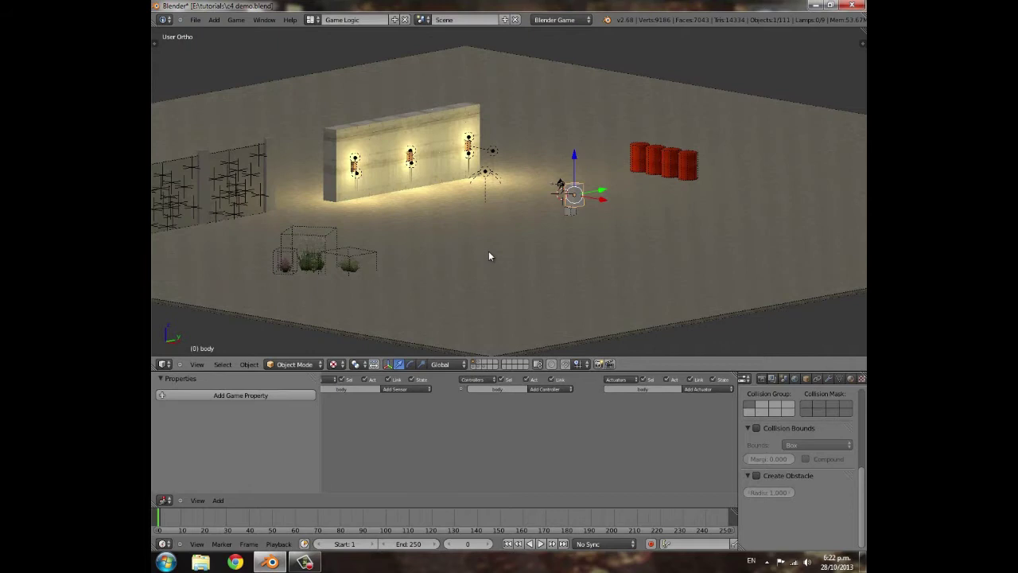
scroll(489, 256, "down", 2)
middle_click_drag(490, 256, 460, 290)
scroll(425, 296, "down", 2)
scroll(460, 290, "down", 2)
scroll(416, 209, "up", 4)
scroll(413, 222, "down", 3)
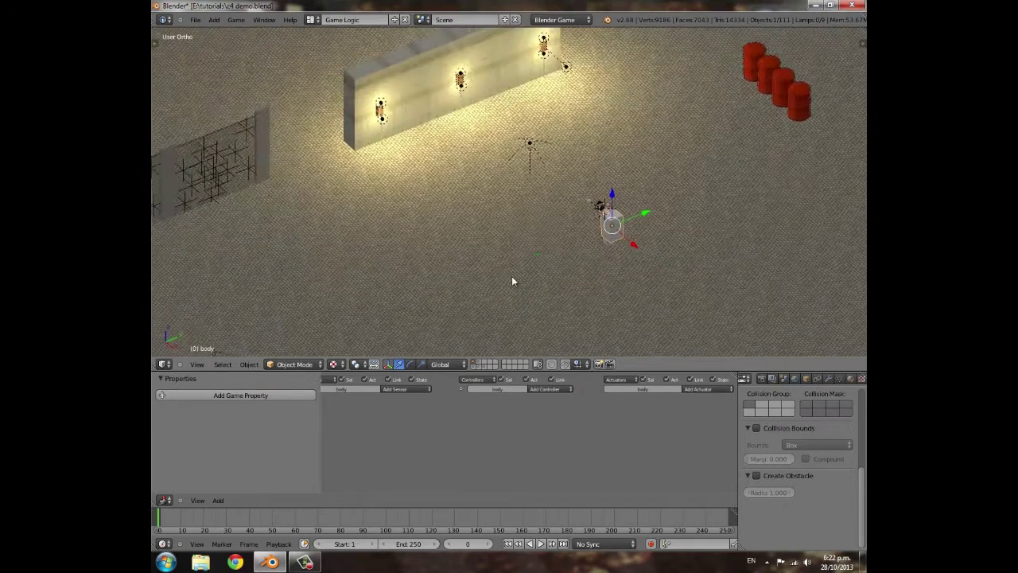
Examine the player setup up close, including the body block, the armature arms and the small cube in front
scroll(507, 323, "up", 5)
scroll(294, 294, "up", 3)
middle_click_drag(561, 282, 407, 291, "shift")
middle_click_drag(326, 271, 394, 168, "shift")
scroll(394, 168, "up", 4)
middle_click_drag(740, 338, 345, 182, "shift")
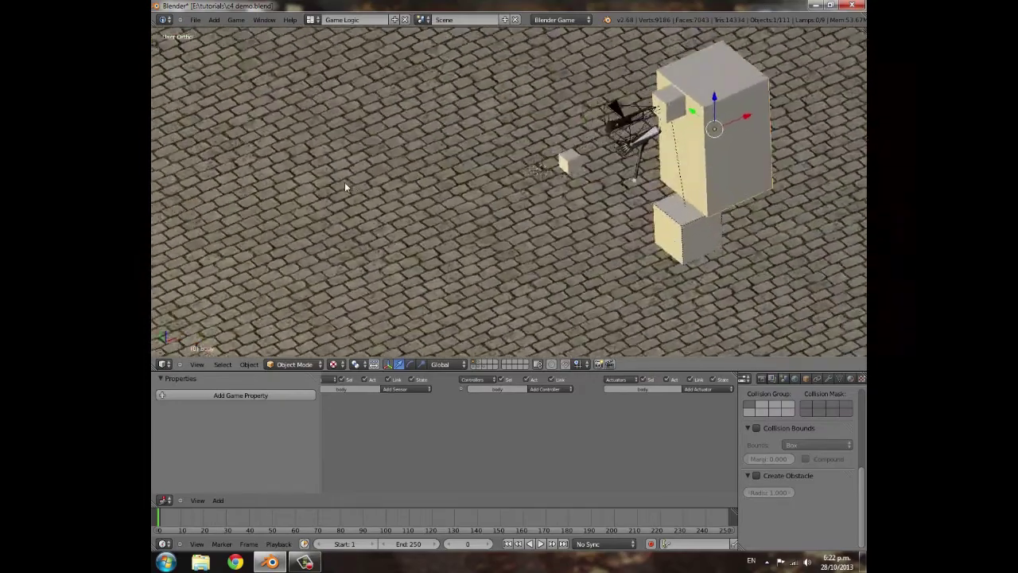
middle_click_drag(575, 137, 259, 156, "shift")
scroll(307, 183, "up", 5)
middle_click_drag(370, 195, 711, 220, "shift")
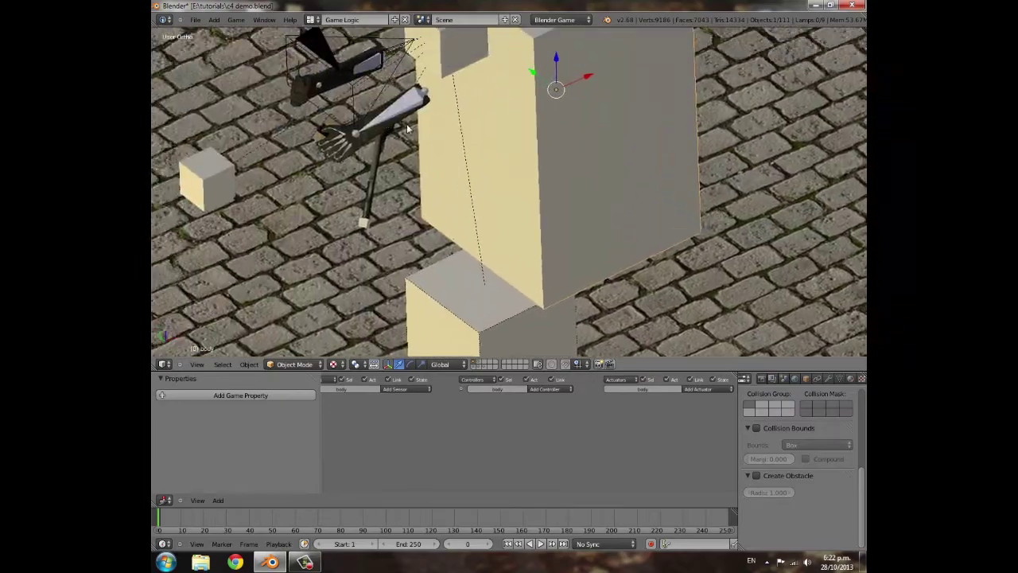
middle_click_drag(408, 124, 504, 164, "shift")
mouse_move(165, 521)
left_mouse_down()
mouse_move(246, 519)
mouse_move(159, 519)
left_mouse_up()
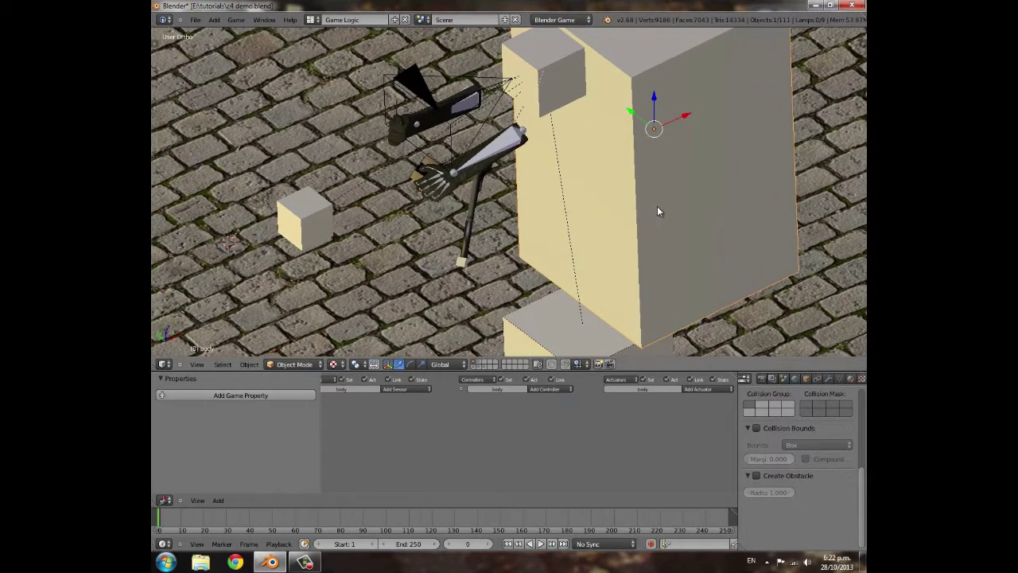
scroll(612, 229, "down", 4)
scroll(563, 170, "up", 5)
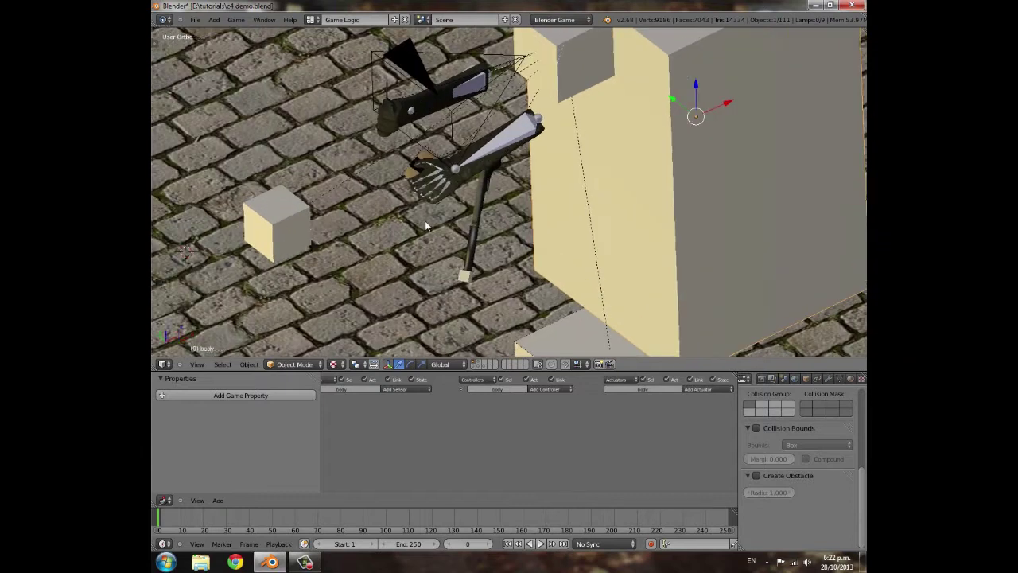
scroll(459, 225, "down", 3)
scroll(459, 220, "down", 1)
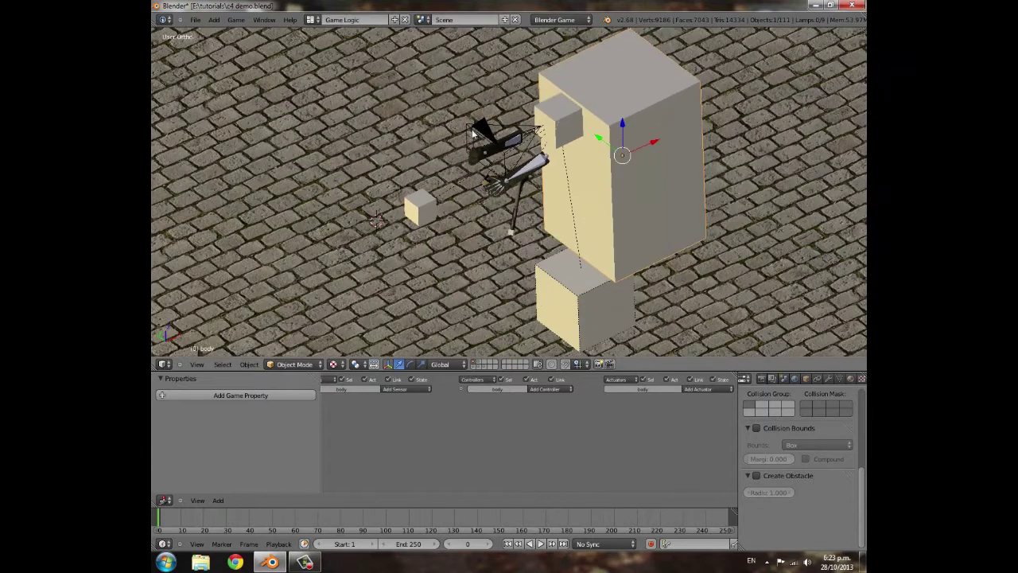
Inspect the logic bricks of the c4 spawner cube and the left arm armature
right_click(544, 166)
right_click(515, 143)
right_click(427, 205)
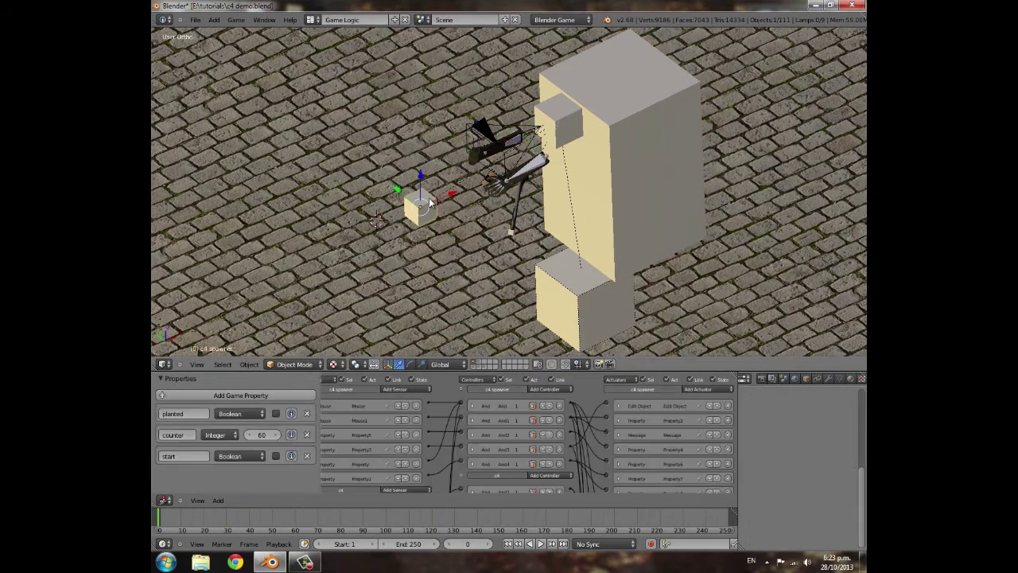
scroll(411, 219, "up", 2)
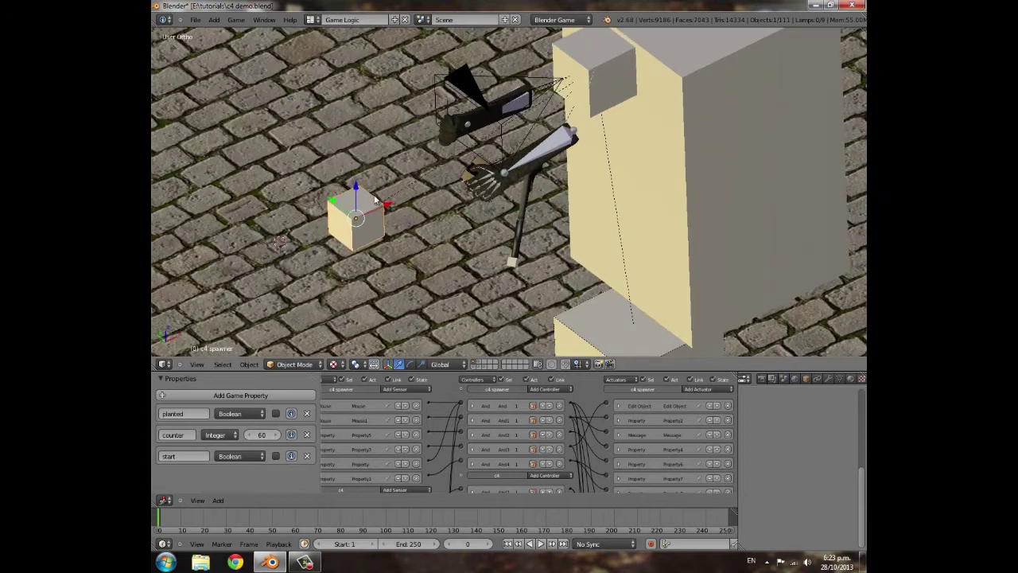
right_click(558, 160)
right_click(556, 146)
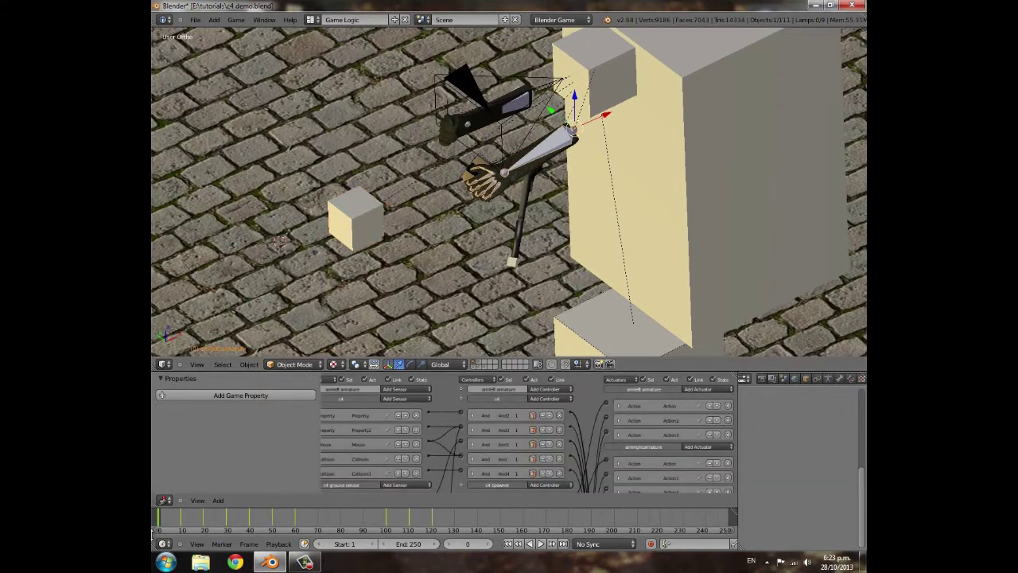
Preview the left arm animation at frame 40, return to frame 0 and check the C4 object held in the hand
left_click_drag(161, 523, 250, 518)
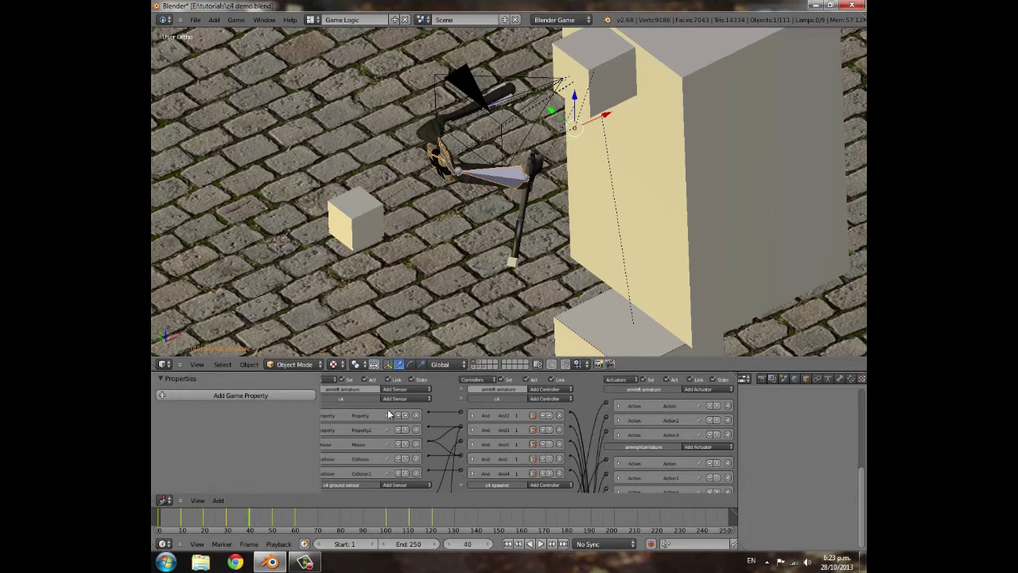
right_click(443, 167)
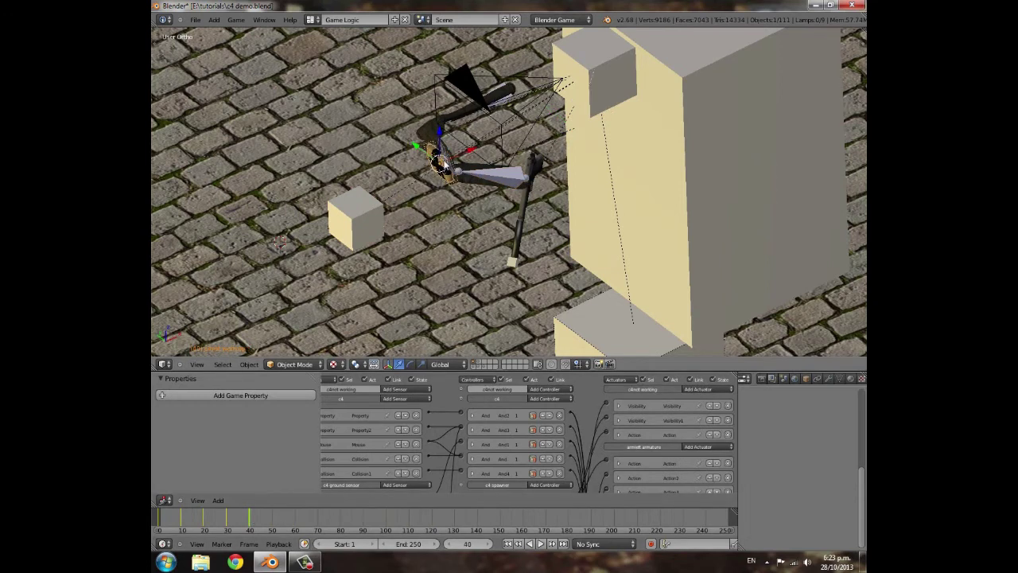
scroll(442, 199, "down", 4)
right_click(442, 206)
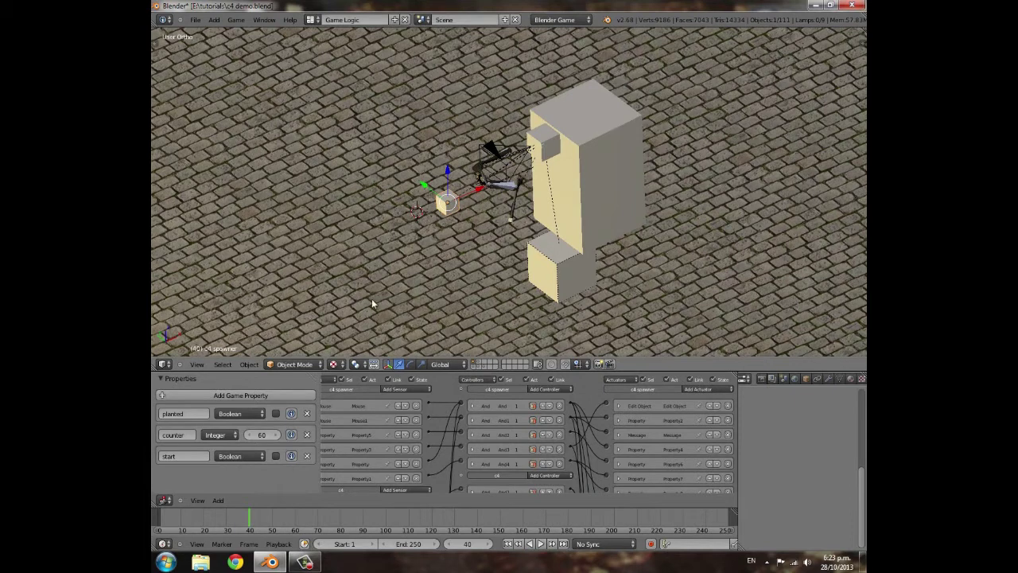
left_click(157, 517)
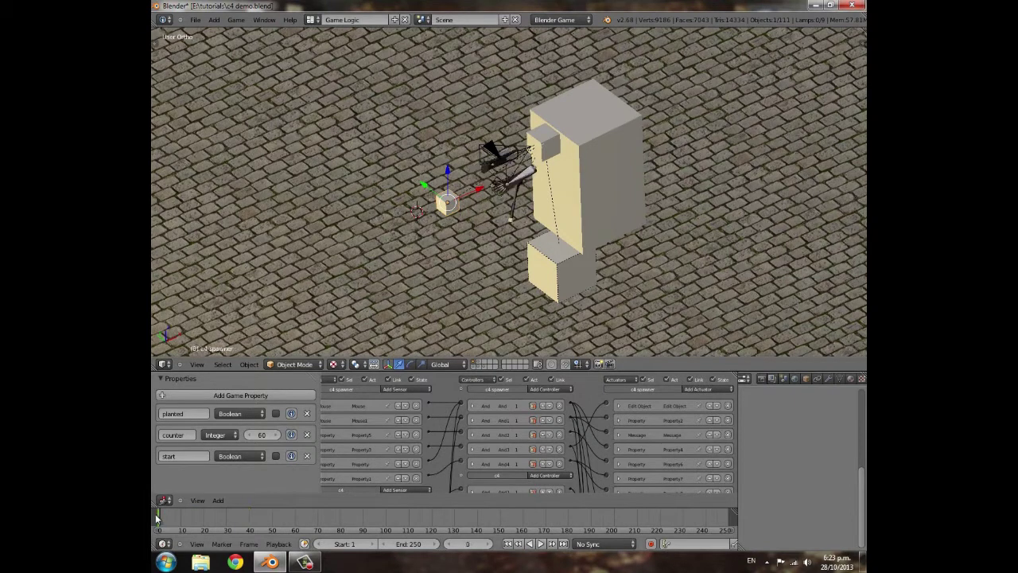
mouse_move(157, 517)
left_mouse_down()
mouse_move(228, 521)
mouse_move(154, 522)
left_mouse_up()
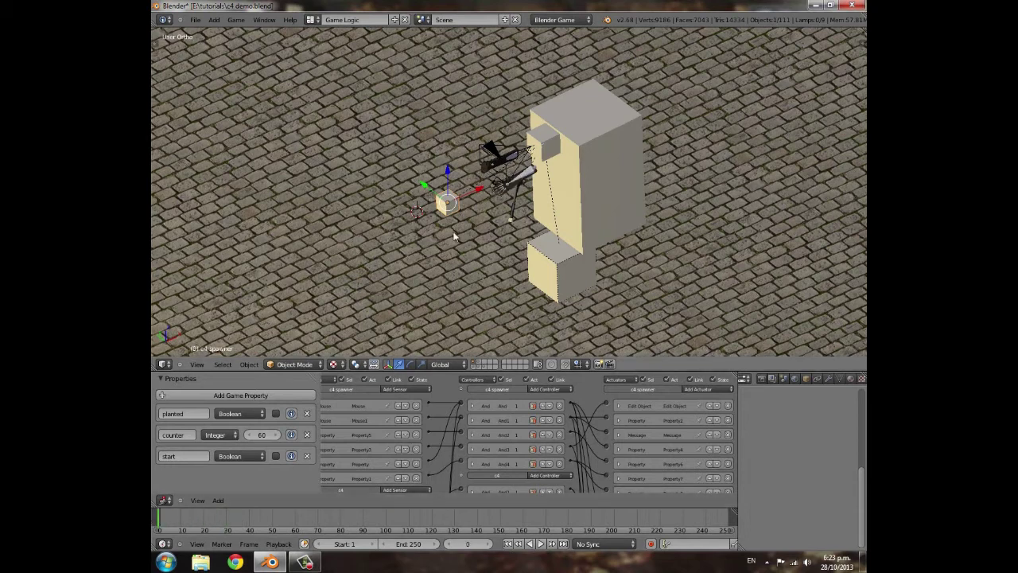
right_click(494, 185)
right_click(497, 185)
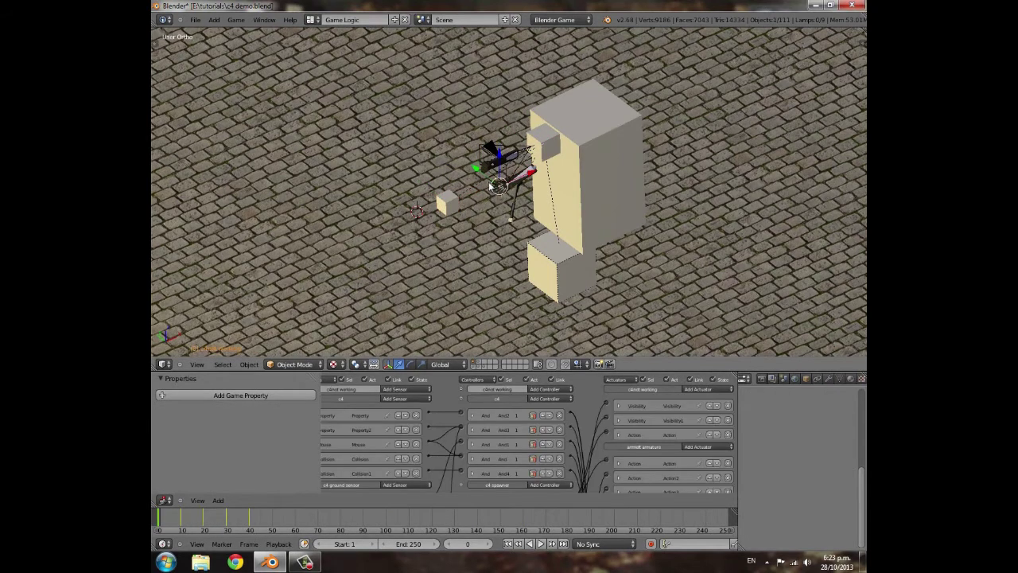
Inspect the logic bricks and game properties of a red barrel, a wall cell and a glass panel empty
scroll(390, 265, "down", 4)
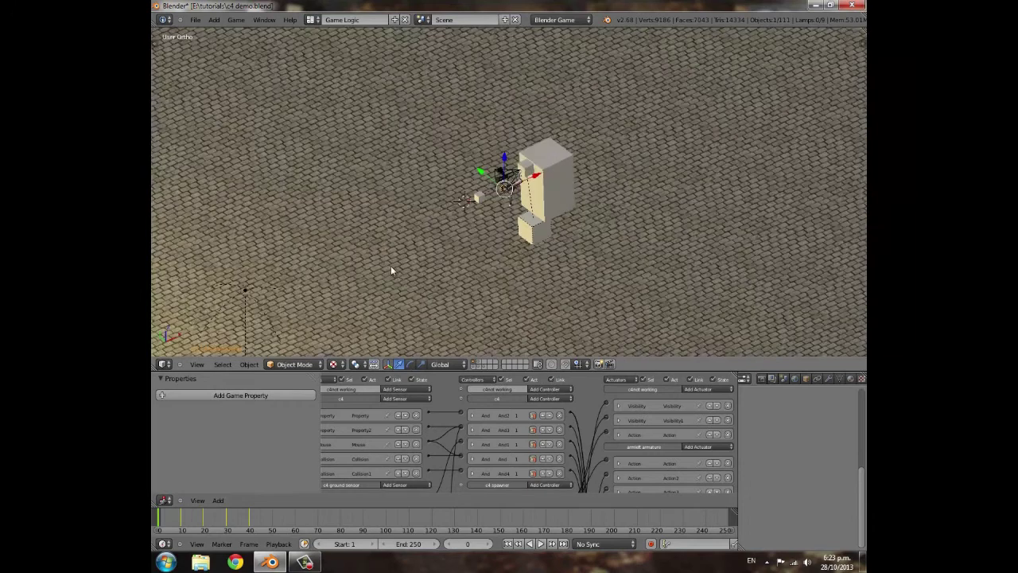
middle_click_drag(390, 265, 449, 281)
scroll(562, 270, "down", 7)
middle_click_drag(562, 275, 505, 252)
scroll(522, 280, "down", 3)
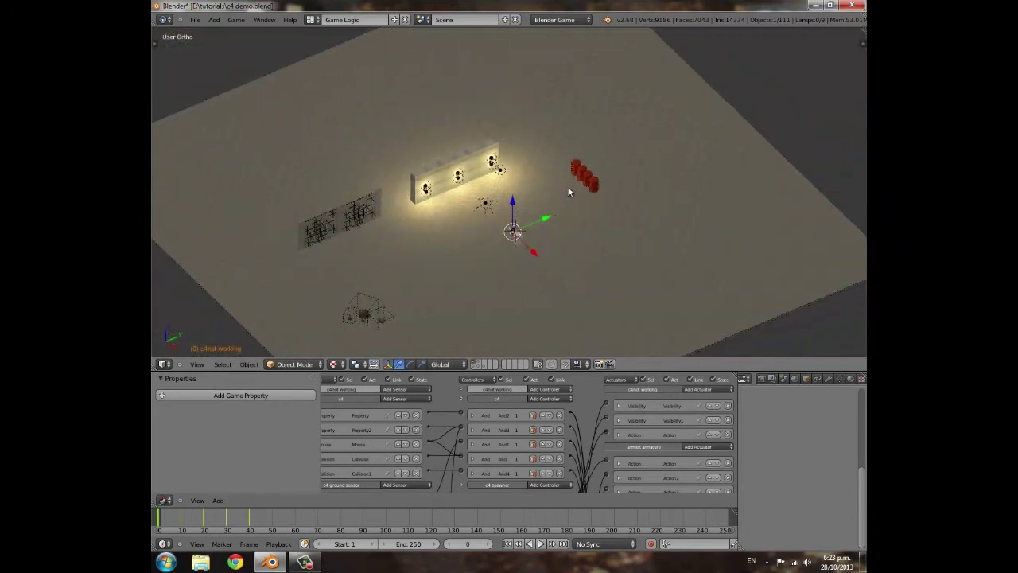
right_click(588, 173)
right_click(562, 160)
right_click(592, 183)
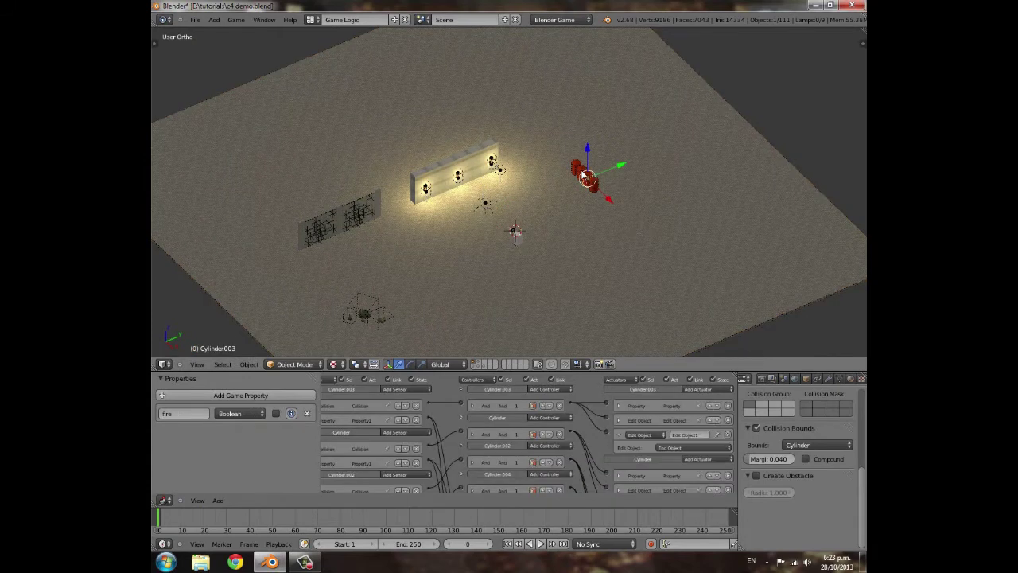
right_click(449, 176)
right_click(376, 205)
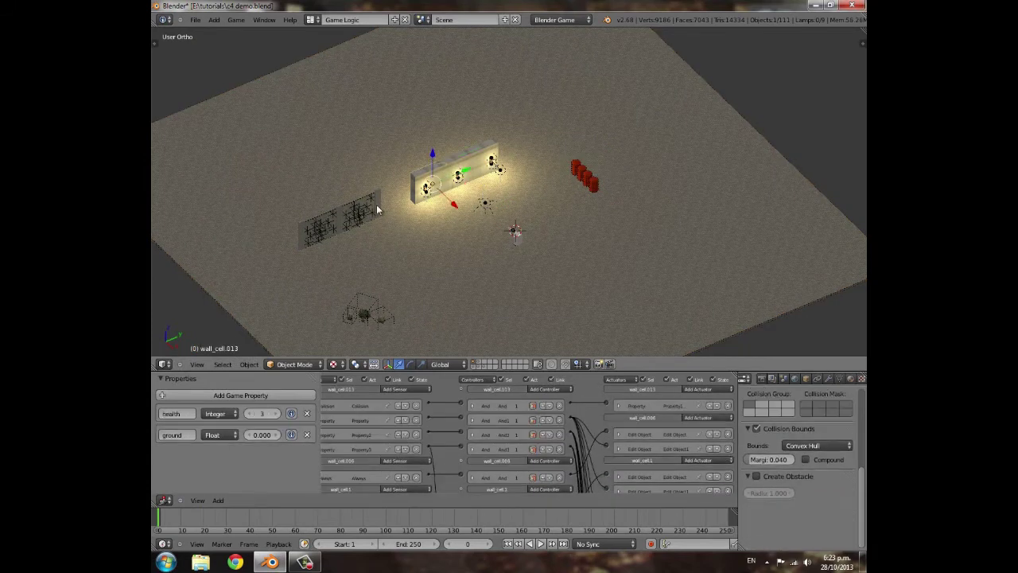
right_click(321, 224, "shift")
Examine the wall lamps up close and select the point light at the middle lamp to view its logic
scroll(449, 283, "up", 4)
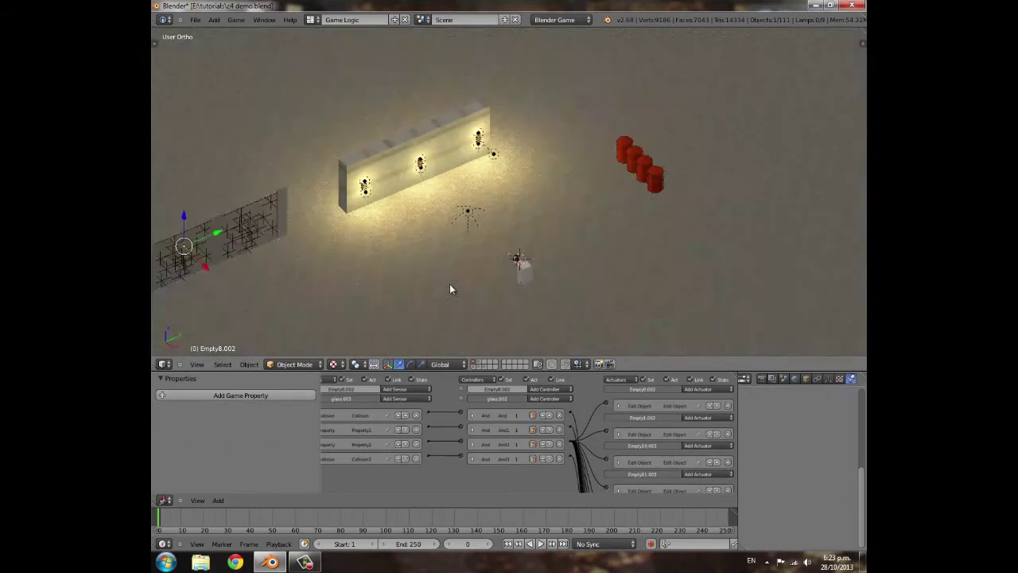
middle_click_drag(451, 279, 533, 250, "shift")
scroll(453, 188, "down", 3)
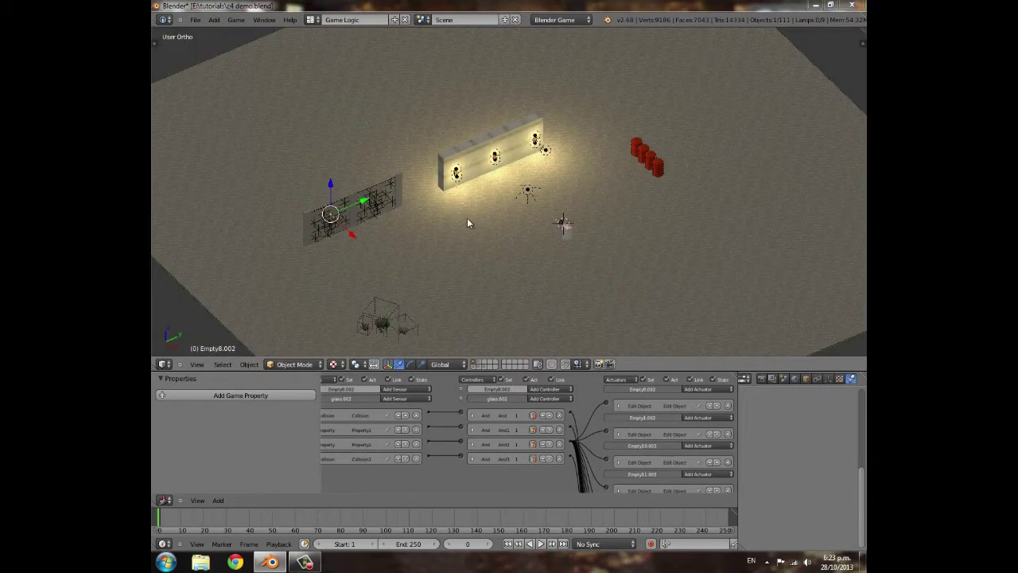
middle_click_drag(467, 249, 485, 249)
scroll(484, 249, "up", 4)
middle_click_drag(467, 184, 480, 262, "shift")
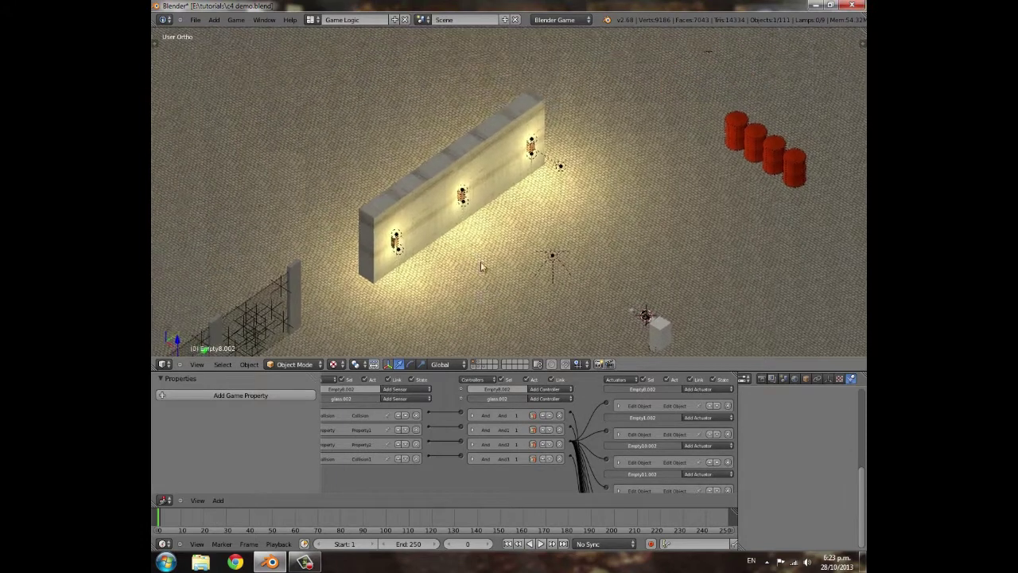
scroll(481, 263, "up", 3)
right_click(437, 194)
right_click(437, 194)
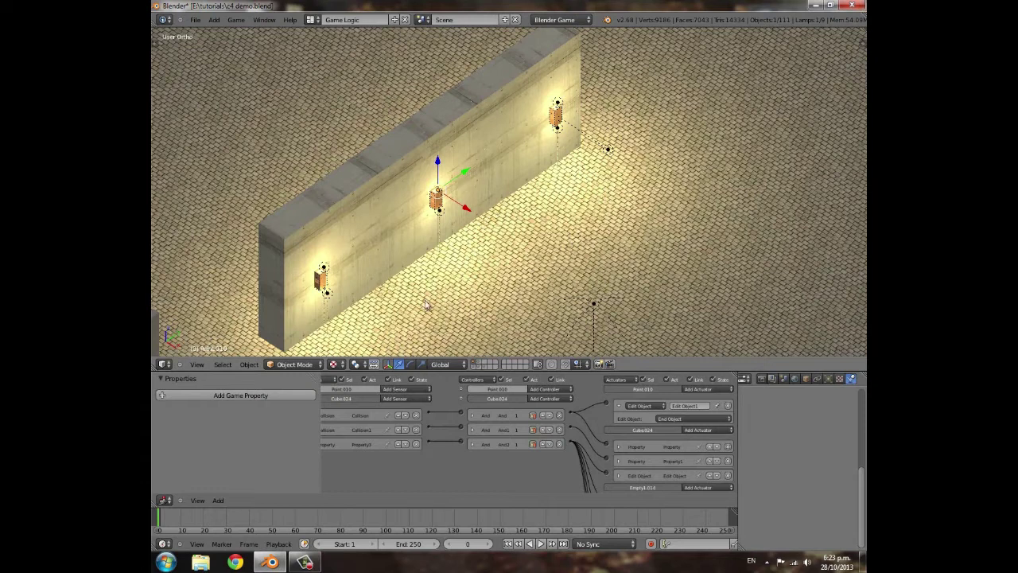
Show the second layer's objects and select the broken wall light and broken barrel to inspect their logic
scroll(494, 350, "down", 4)
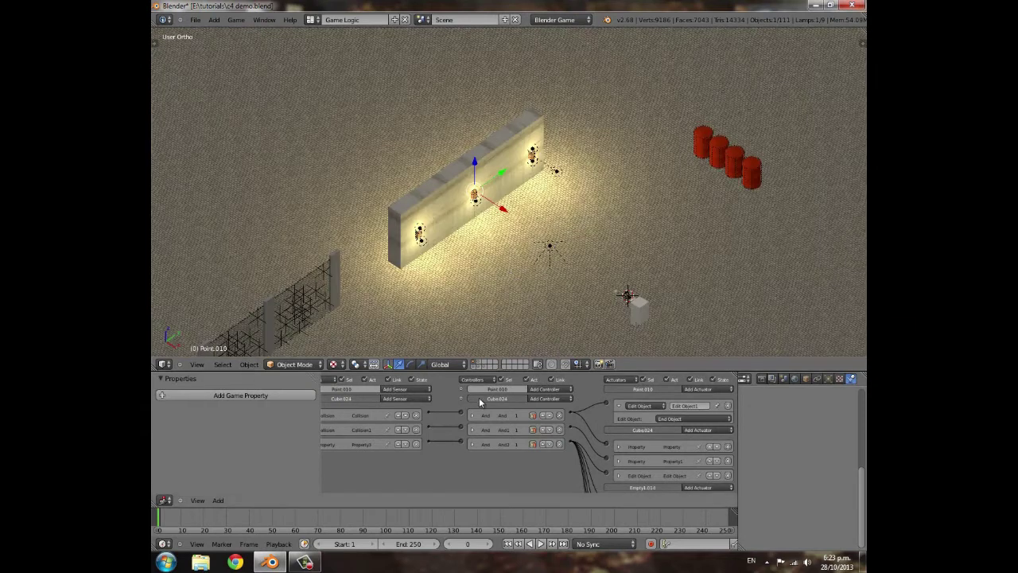
left_click(480, 364)
scroll(502, 234, "down", 1)
scroll(502, 235, "up", 3)
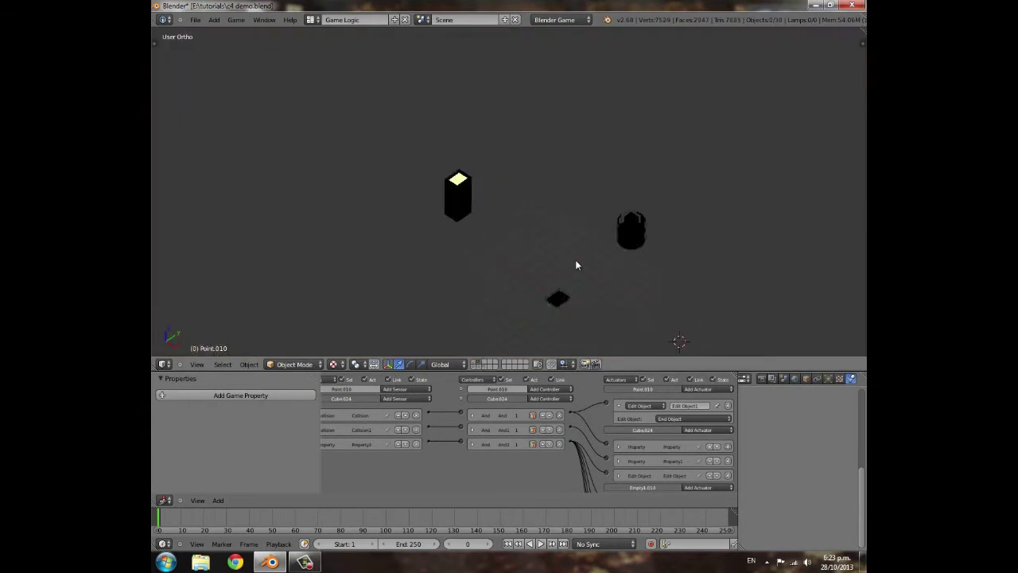
middle_click_drag(576, 259, 471, 193, "shift")
right_click(352, 113)
right_click(354, 117)
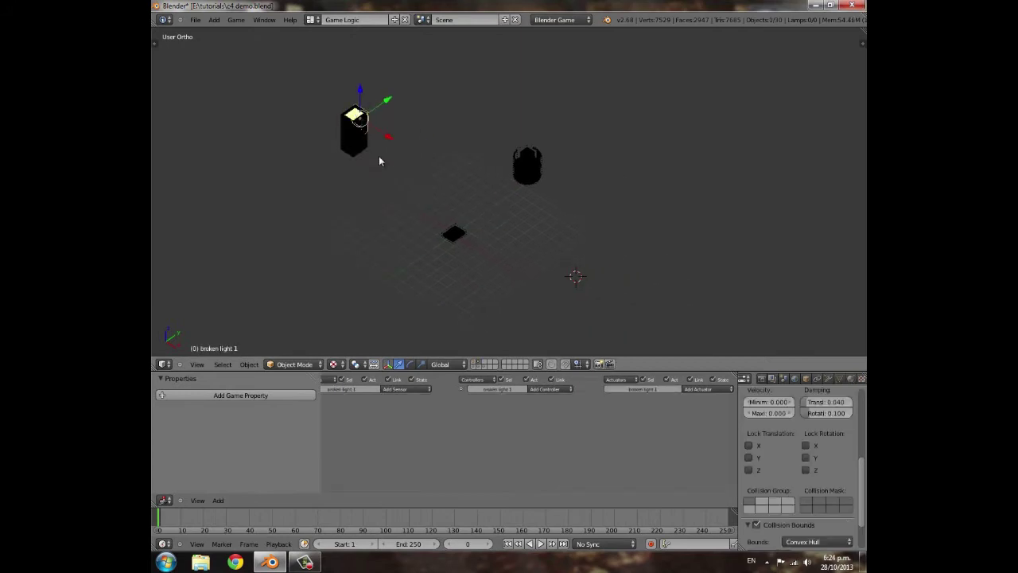
right_click(525, 176)
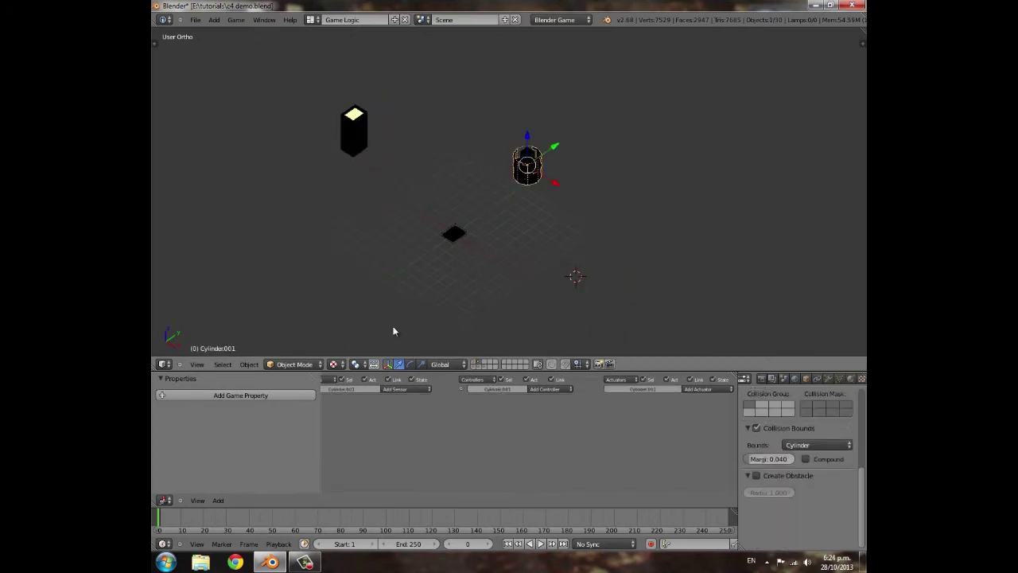
Select a chunk of the fractured panel and examine the debris and effect objects beside it
middle_click_drag(453, 245, 425, 211, "shift")
middle_click_drag(607, 259, 293, 118, "shift")
scroll(292, 118, "down", 4)
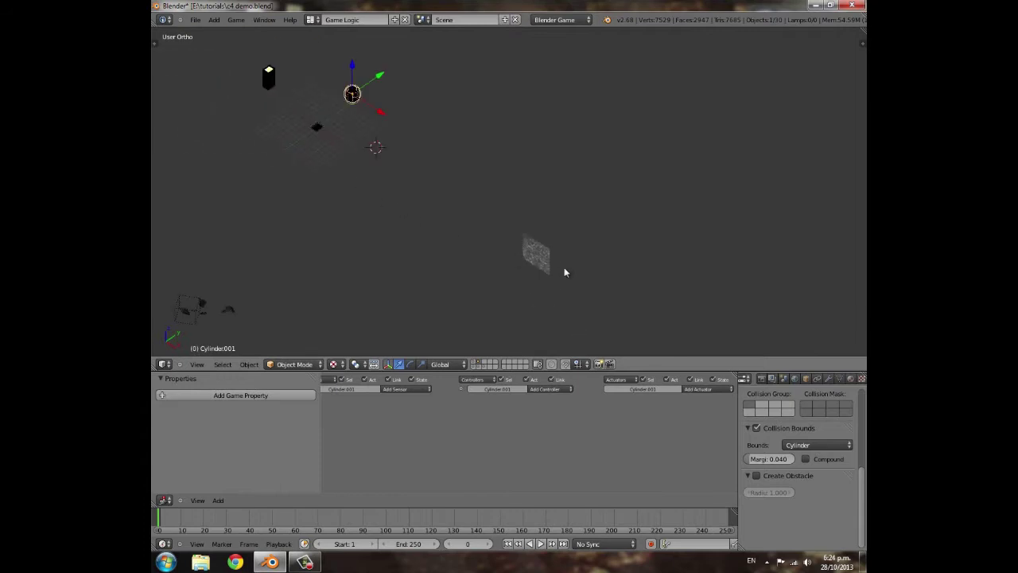
right_click(531, 250)
right_click(531, 249)
middle_click_drag(292, 277, 463, 229, "shift")
scroll(462, 229, "up", 4)
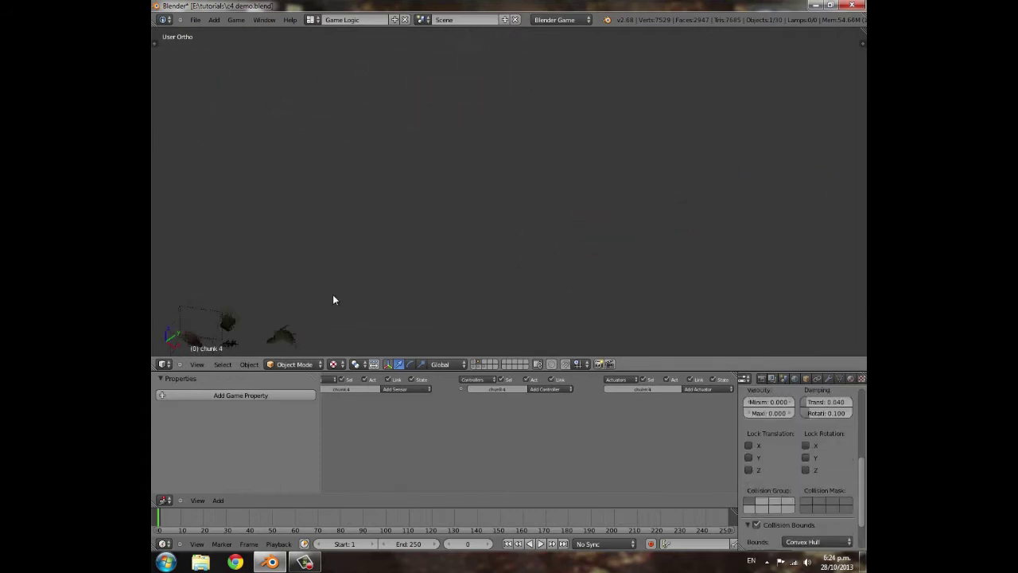
middle_click_drag(333, 300, 500, 205, "shift")
scroll(477, 230, "up", 2)
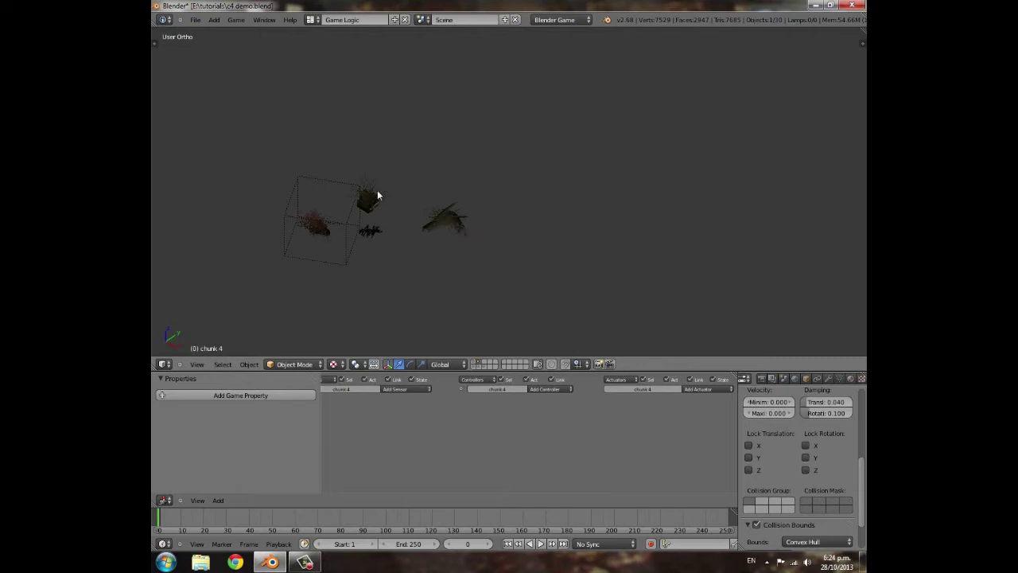
Return to the broken light and barrel area and select the c4 object up close
middle_click_drag(497, 211, 329, 336, "shift")
scroll(337, 267, "down", 4)
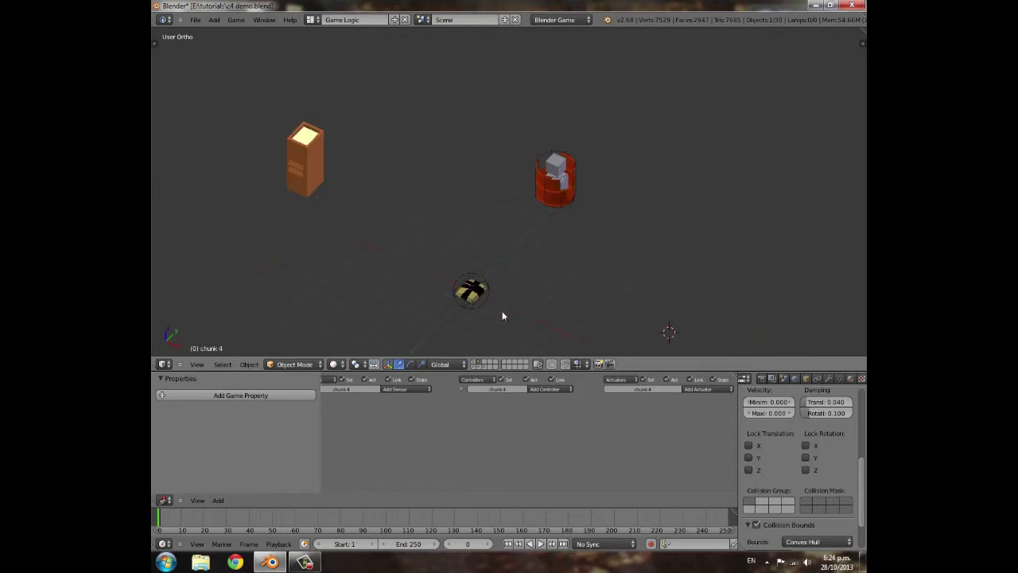
middle_click_drag(516, 294, 593, 249)
middle_click_drag(485, 307, 553, 343)
scroll(554, 343, "up", 3)
middle_click_drag(548, 303, 494, 148, "shift")
scroll(494, 149, "up", 5)
middle_click_drag(327, 343, 454, 275, "shift")
right_click(469, 268)
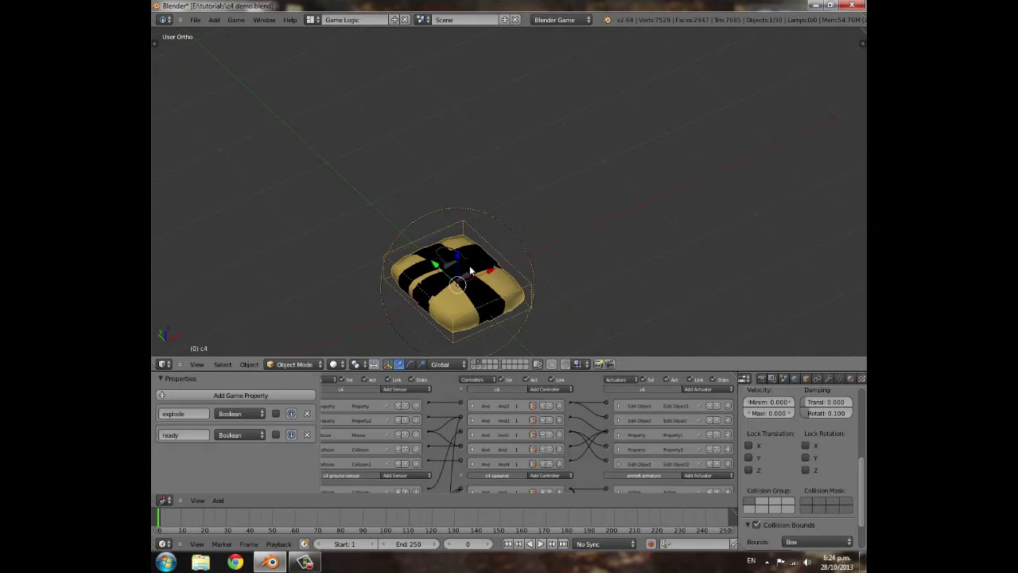
Examine the c4 object up close and look over the full network of linked logic bricks
middle_click_drag(546, 290, 355, 300)
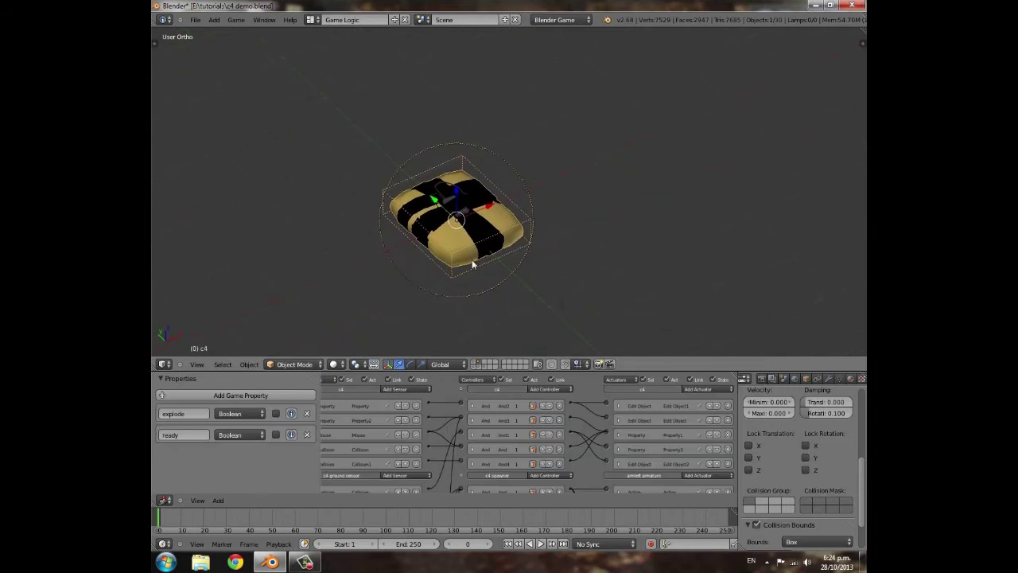
scroll(472, 265, "up", 2)
scroll(588, 441, "down", 3)
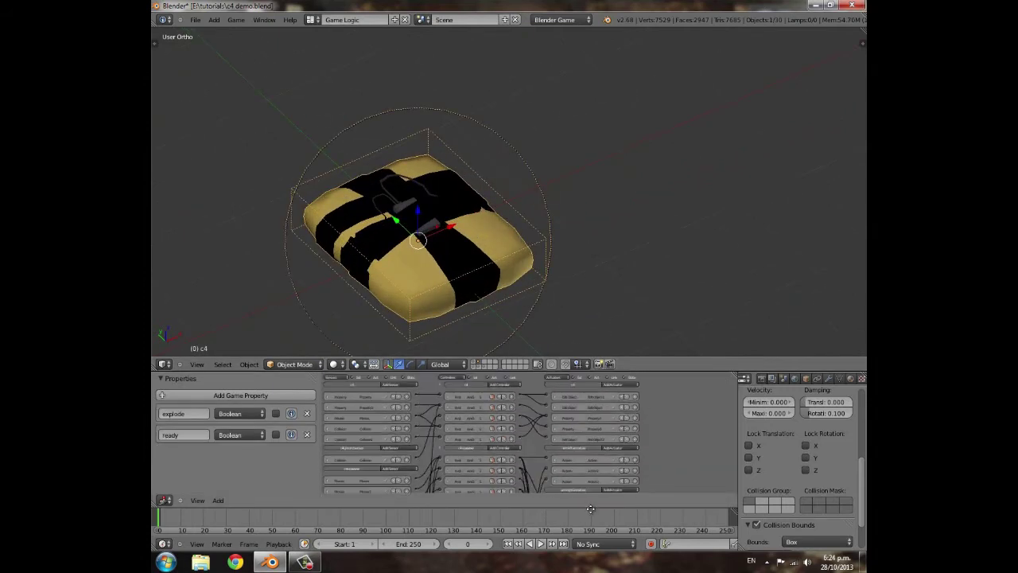
middle_click_drag(590, 509, 510, 318)
middle_click_drag(482, 463, 477, 523)
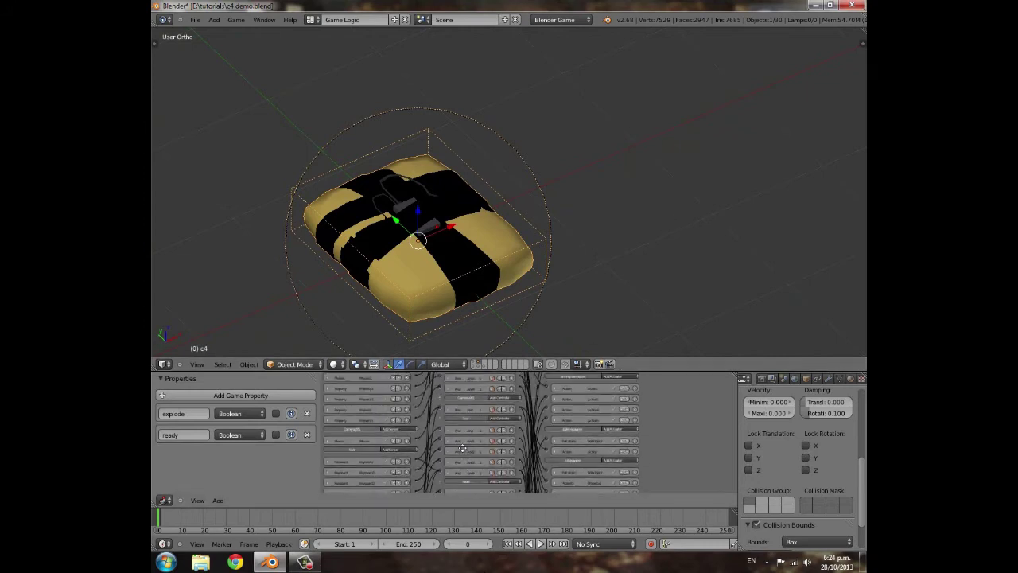
middle_click_drag(462, 447, 478, 563)
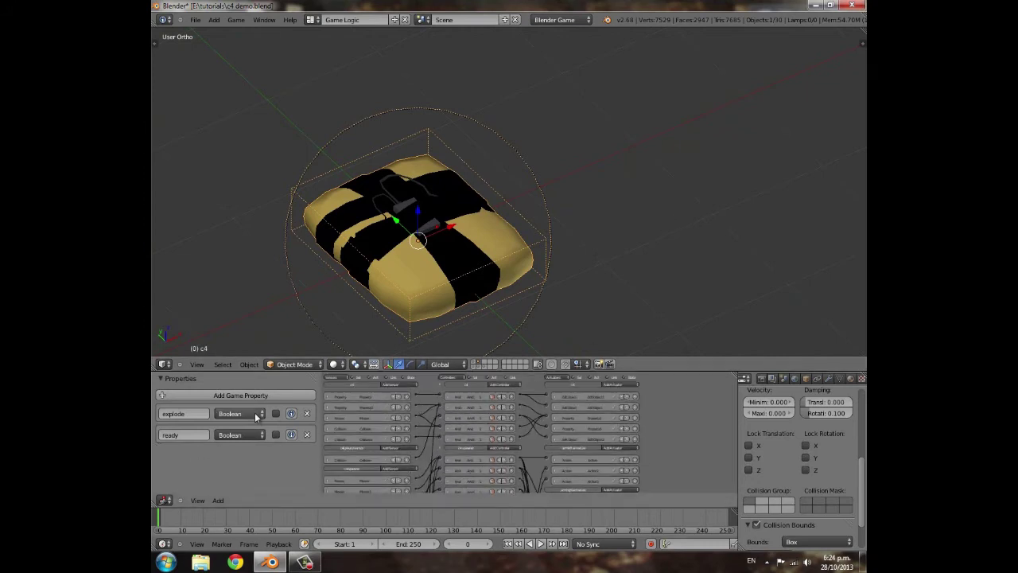
Check the type of the c4's explode property and bring its sensors and controllers into readable view
left_click(256, 415)
left_click(253, 418)
left_click(249, 418)
scroll(399, 430, "up", 2)
scroll(400, 429, "up", 2, "ctrl")
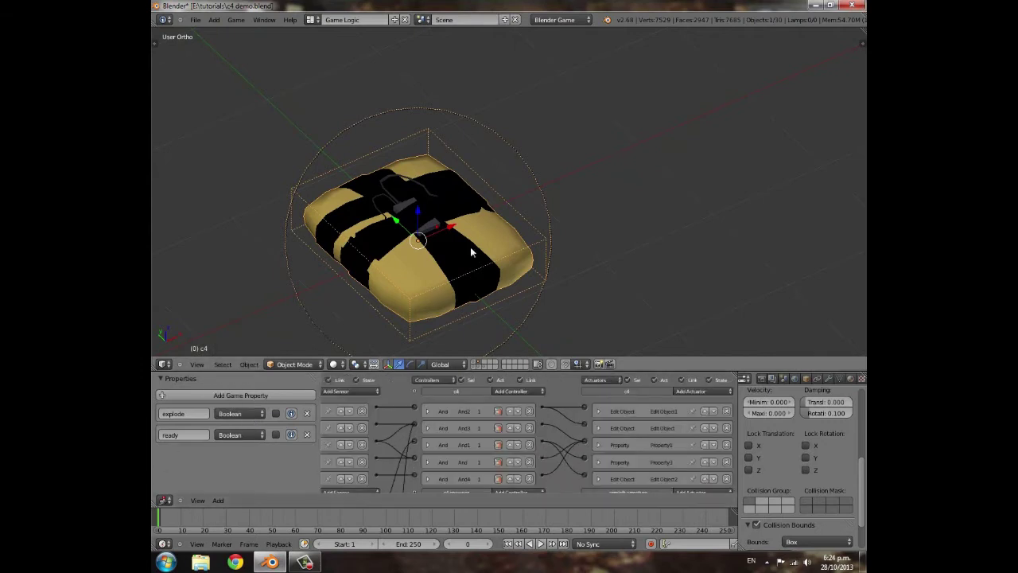
scroll(470, 247, "down", 4)
middle_click_drag(381, 433, 478, 428)
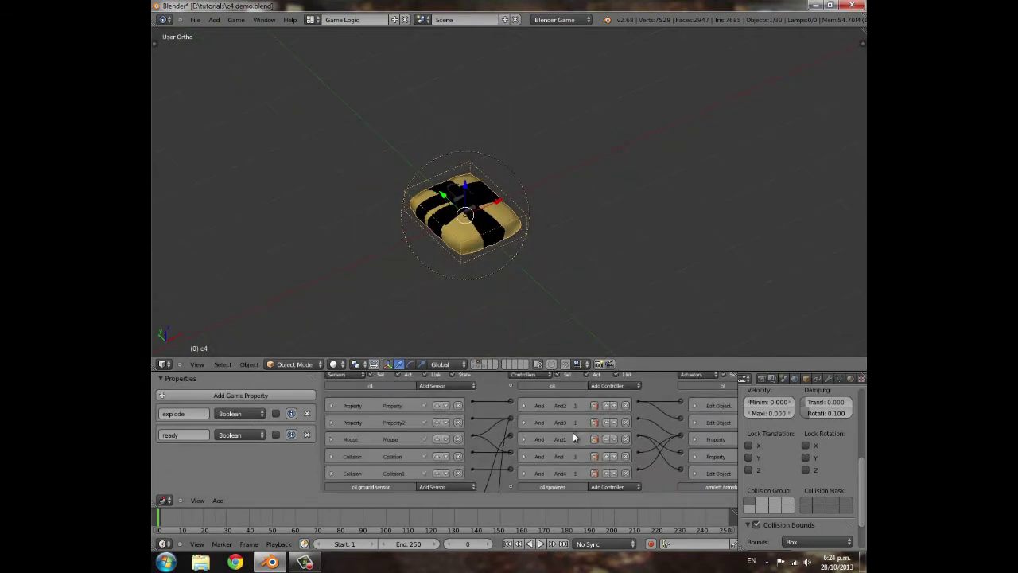
Examine the c4 model and its collision bounds from above and from the side, including the plate underneath
scroll(506, 234, "down", 5)
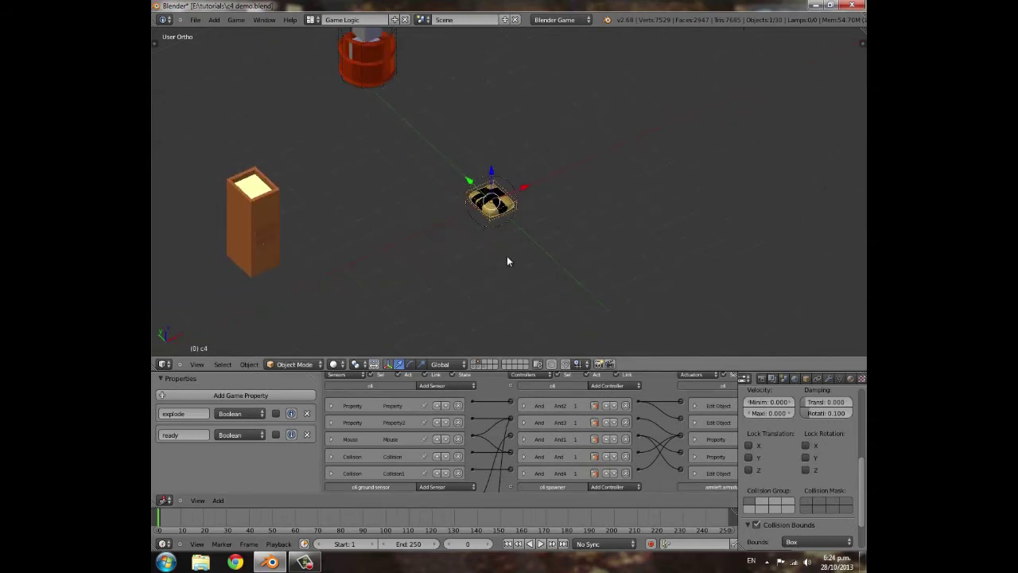
scroll(445, 241, "up", 5)
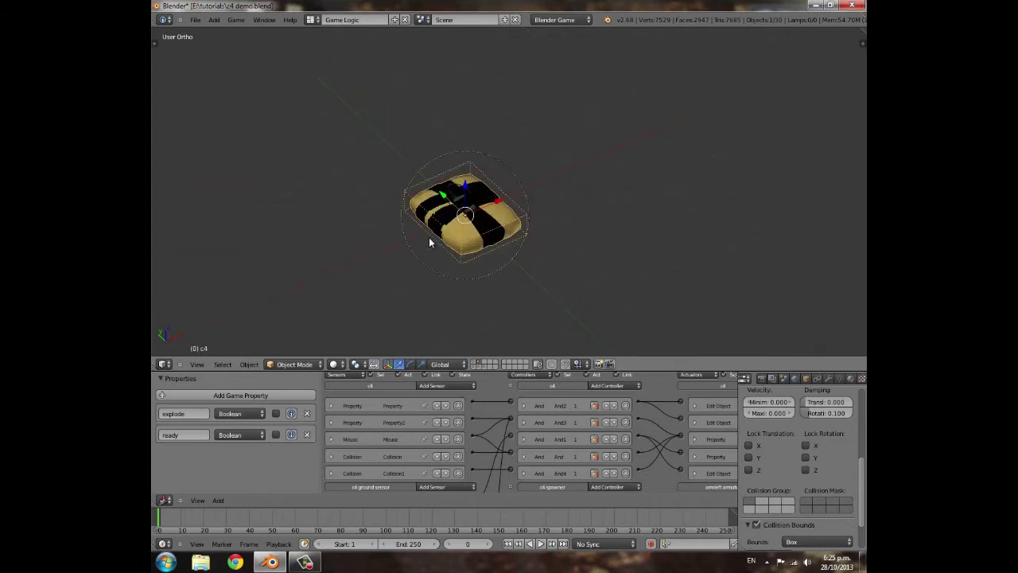
middle_click_drag(428, 253, 478, 217)
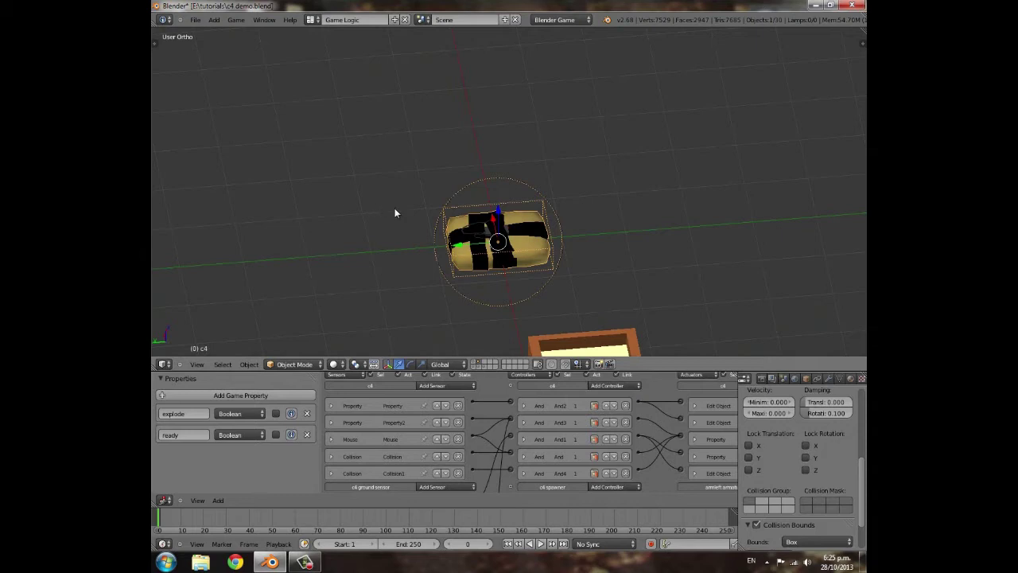
middle_click_drag(465, 249, 534, 225)
scroll(549, 250, "up", 2)
scroll(562, 267, "up", 2)
middle_click_drag(598, 248, 456, 146, "shift")
scroll(425, 234, "up", 5)
middle_click_drag(469, 246, 569, 210, "shift")
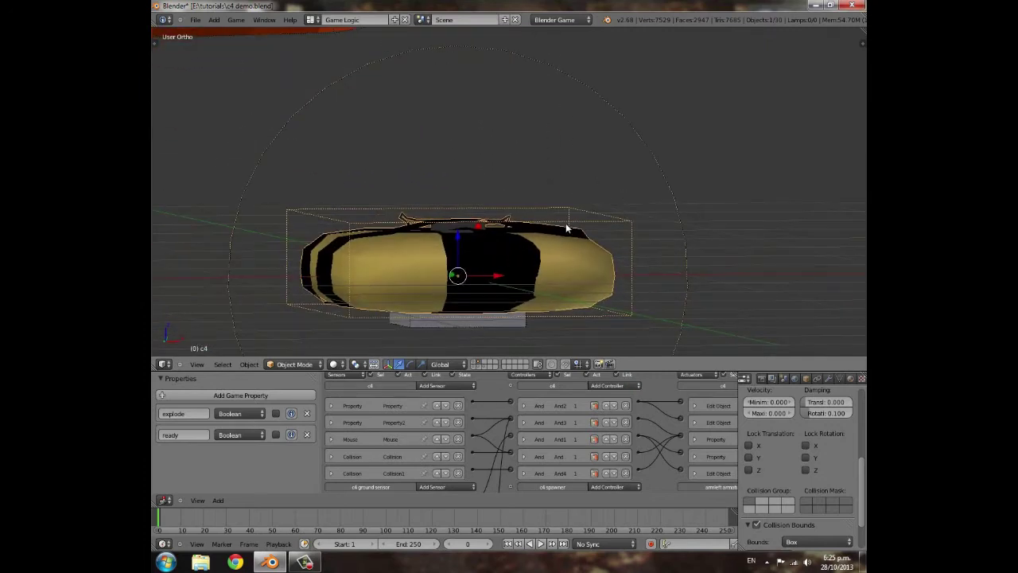
scroll(566, 228, "down", 3)
middle_click_drag(584, 262, 547, 268)
scroll(548, 268, "down", 3)
middle_click_drag(467, 257, 577, 314)
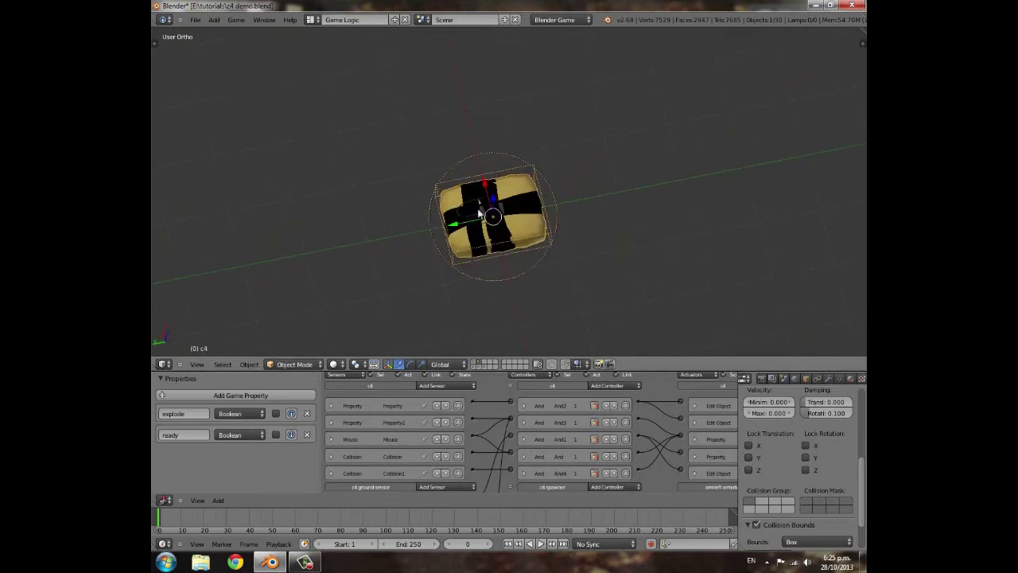
Review the c4's physics settings, including its collision bounds and the available physics types
scroll(838, 383, "down", 3)
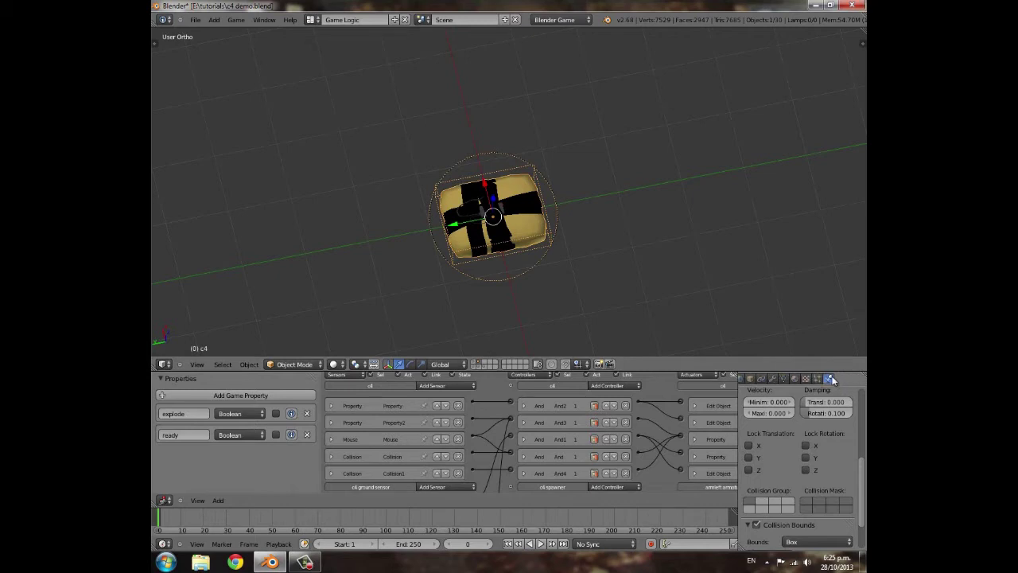
scroll(799, 457, "up", 4)
scroll(798, 465, "down", 5)
scroll(791, 501, "up", 6)
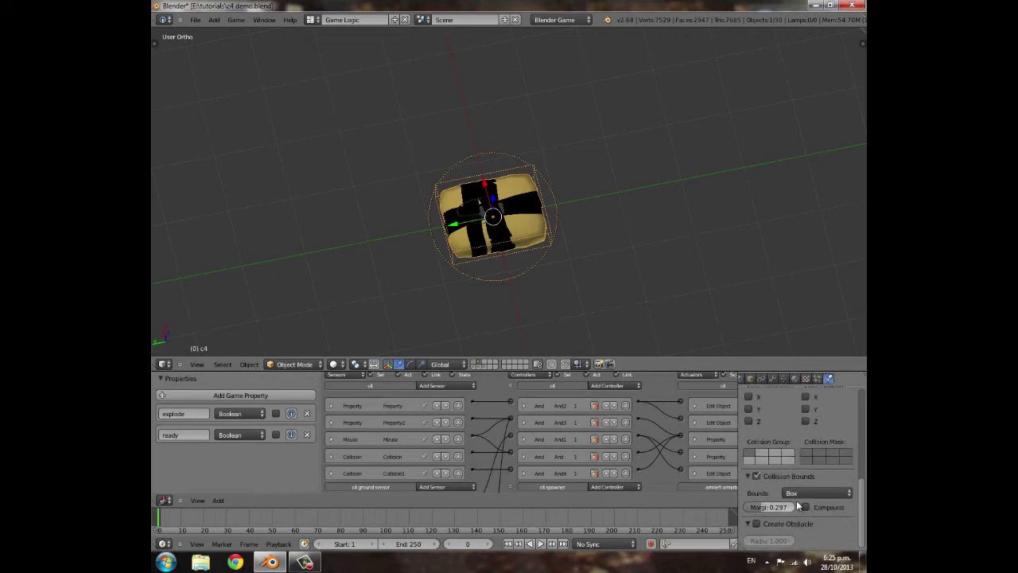
left_click(804, 430)
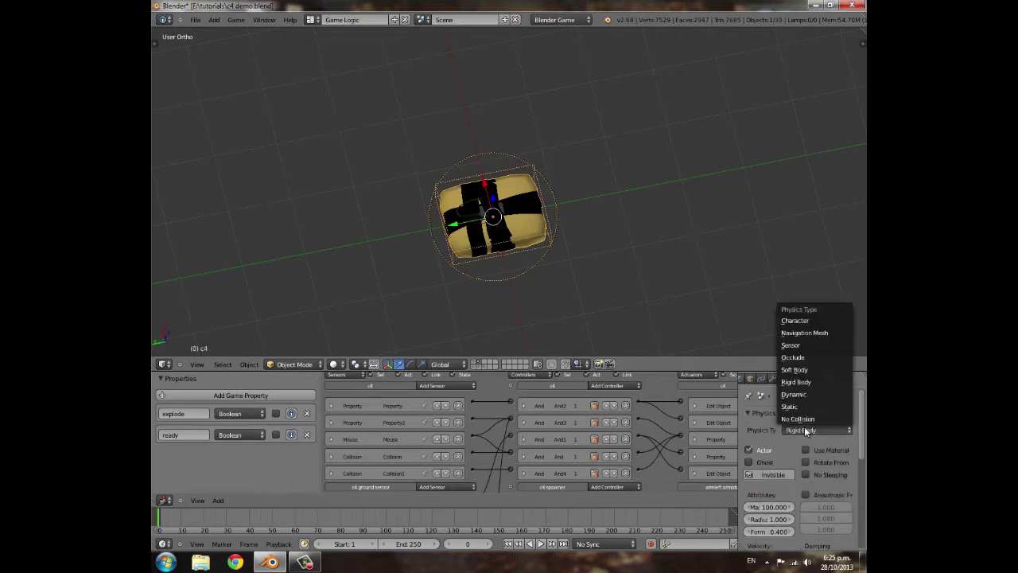
scroll(413, 246, "down", 3)
Examine the small flat plate on the underside of the c4 from several angles
middle_click_drag(449, 274, 509, 339)
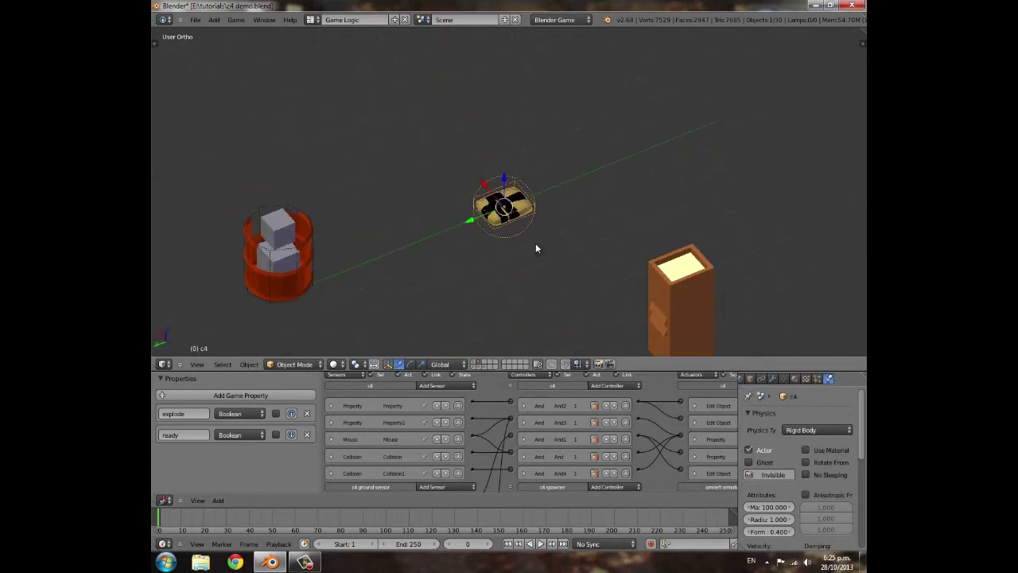
scroll(391, 284, "down", 1)
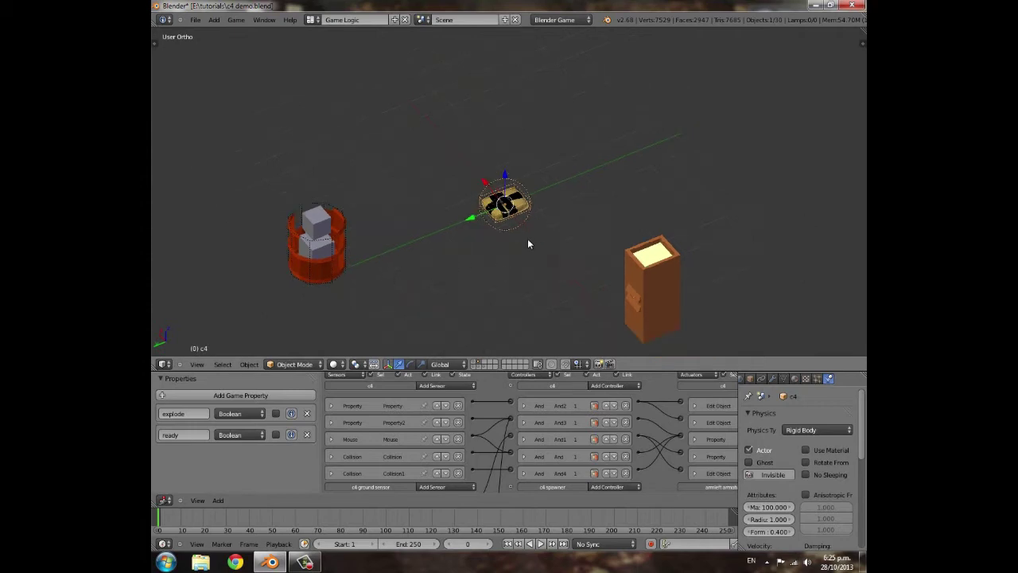
scroll(516, 240, "up", 4)
middle_click_drag(423, 270, 624, 269)
scroll(557, 254, "up", 4)
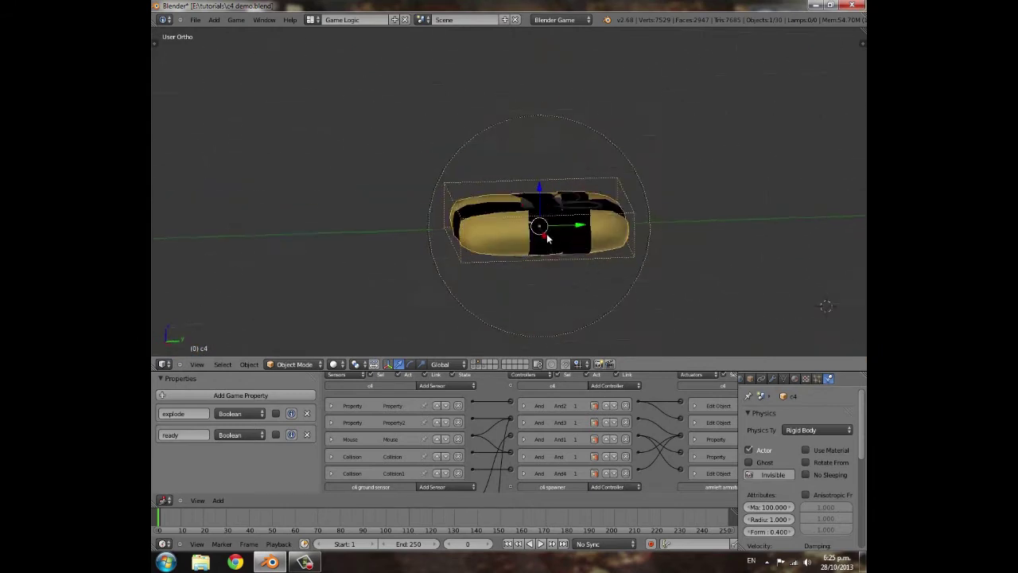
middle_click_drag(547, 233, 501, 294)
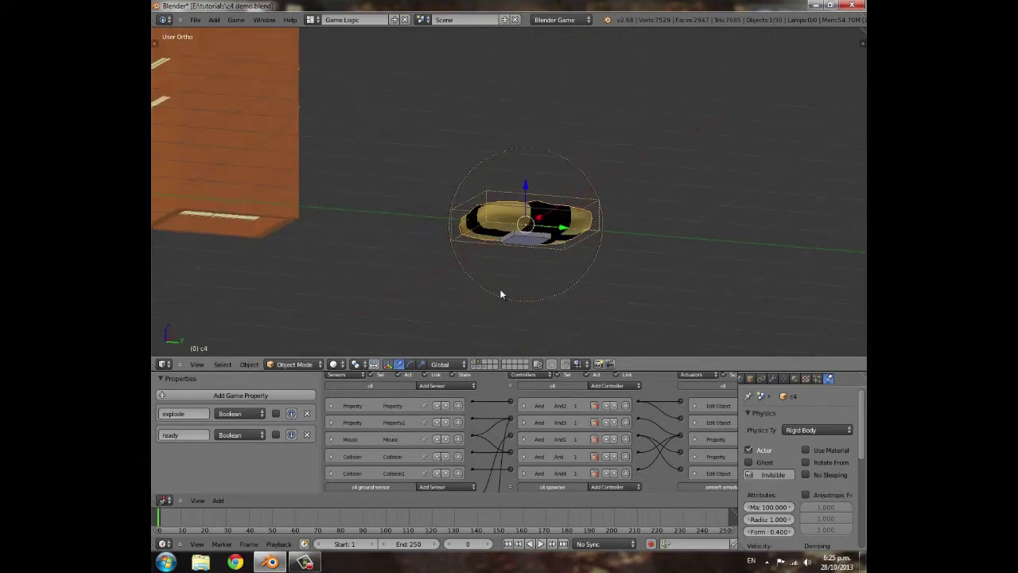
scroll(559, 290, "up", 3)
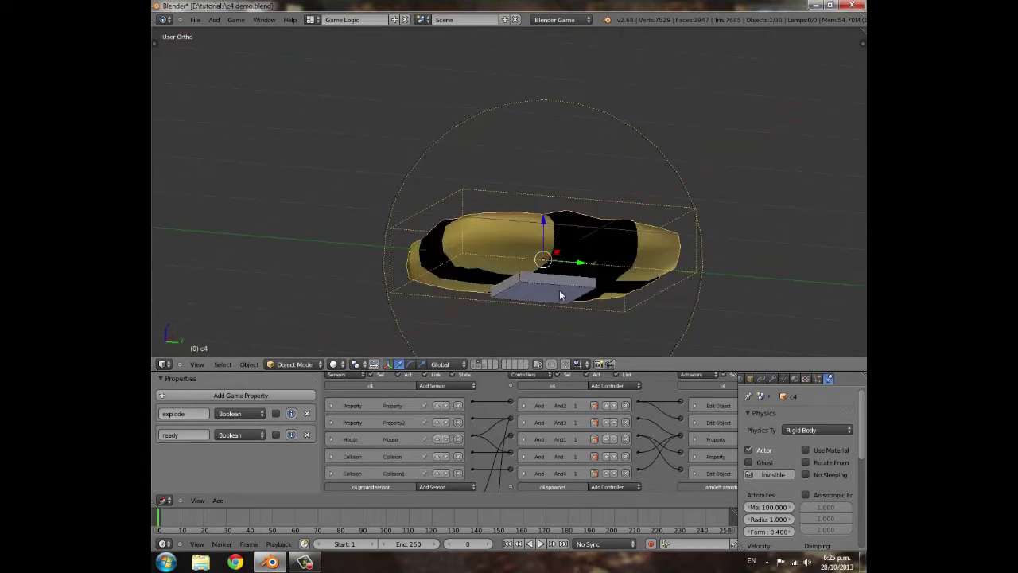
middle_click_drag(560, 290, 566, 263)
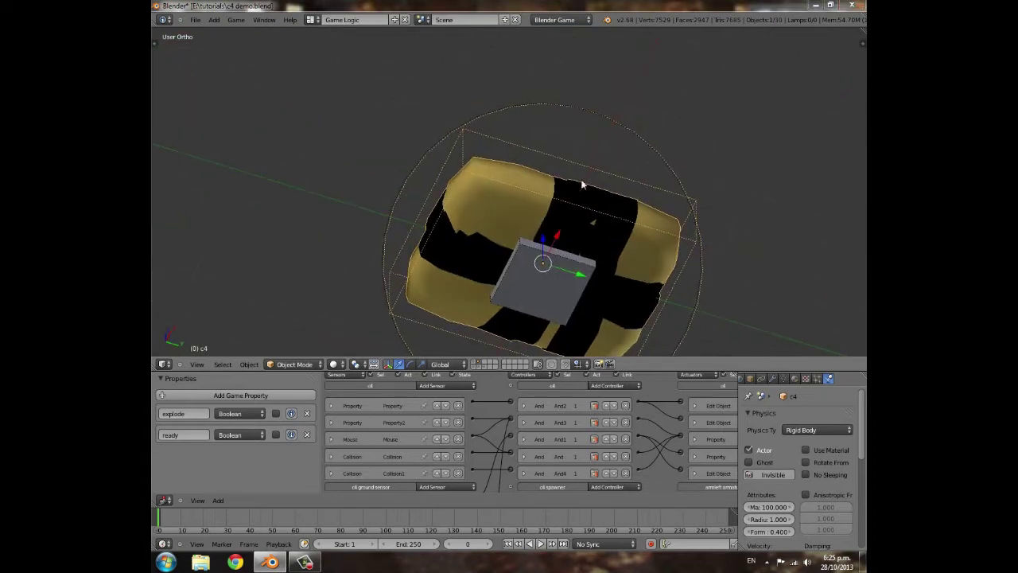
Select the c4 ground sensor plate and inspect the settings of its Collision sensor
right_click(555, 287)
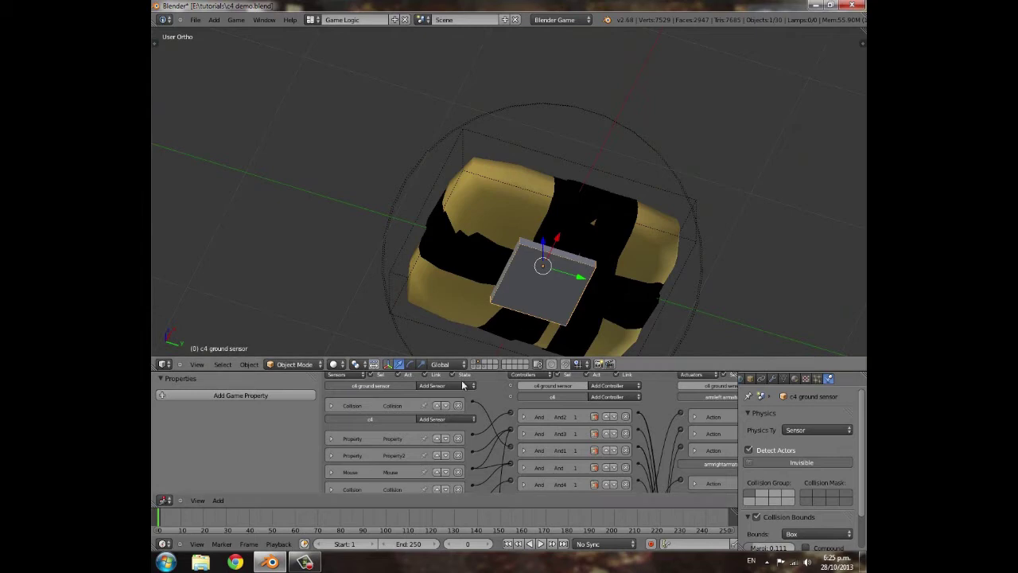
left_click(329, 405)
left_click(329, 405)
left_click(331, 405)
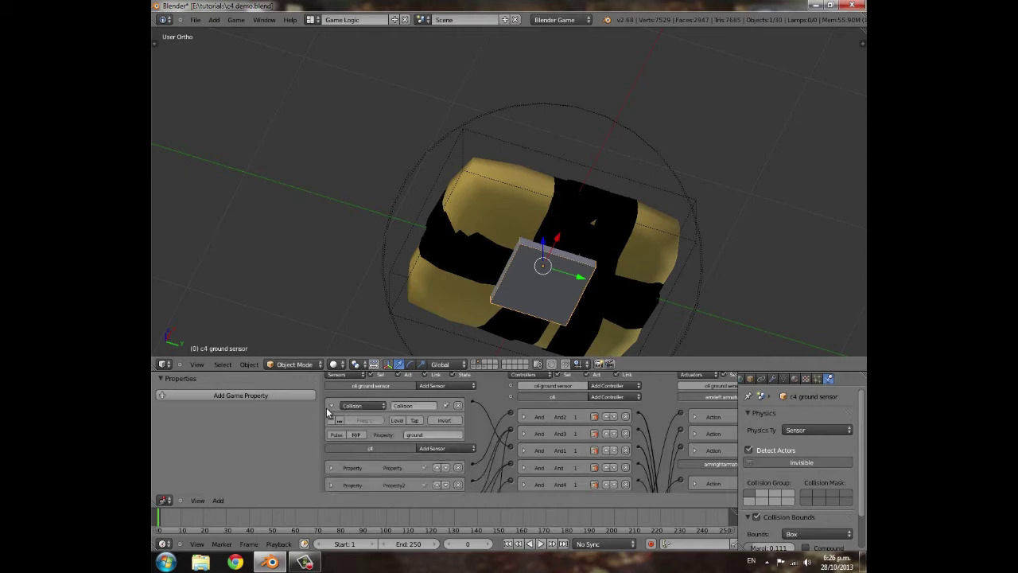
left_click(331, 405)
Find the c4's actuators among the logic bricks and expand its last Property and Edit Object actuators
middle_click_drag(549, 291, 419, 381)
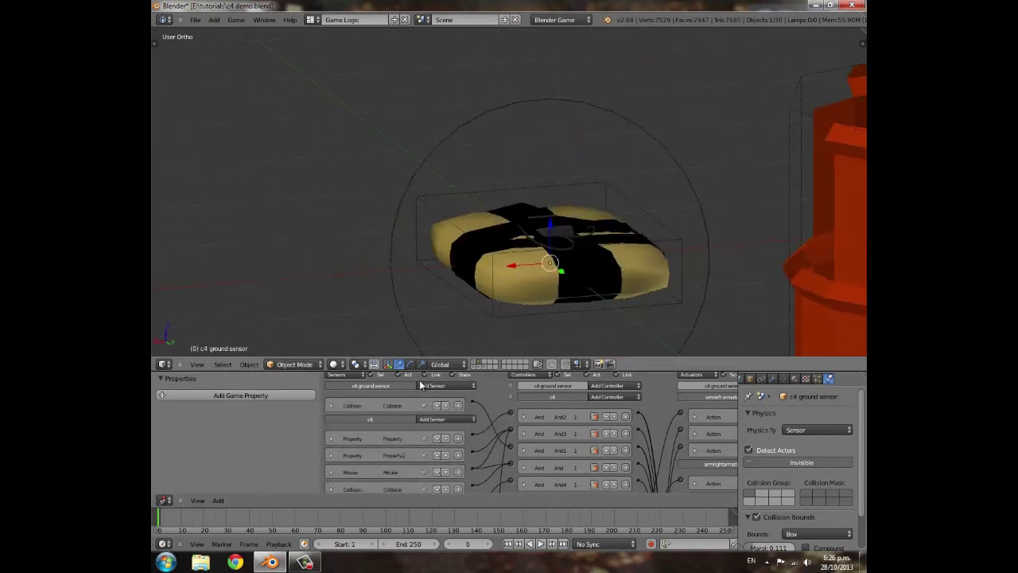
scroll(419, 381, "down", 2)
scroll(511, 295, "down", 4)
middle_click_drag(511, 296, 624, 218)
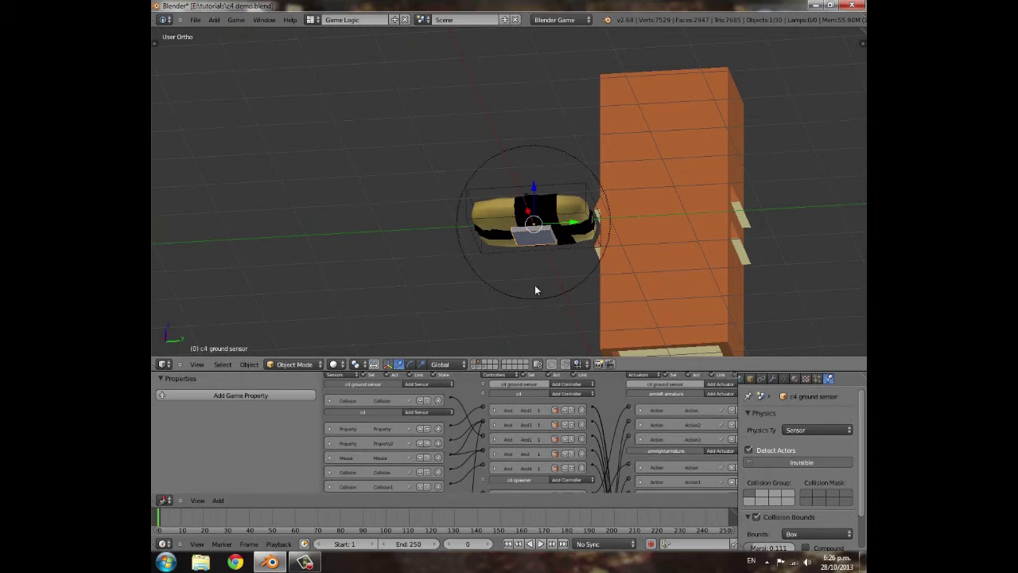
middle_click_drag(557, 389, 534, 252)
scroll(638, 475, "down", 2)
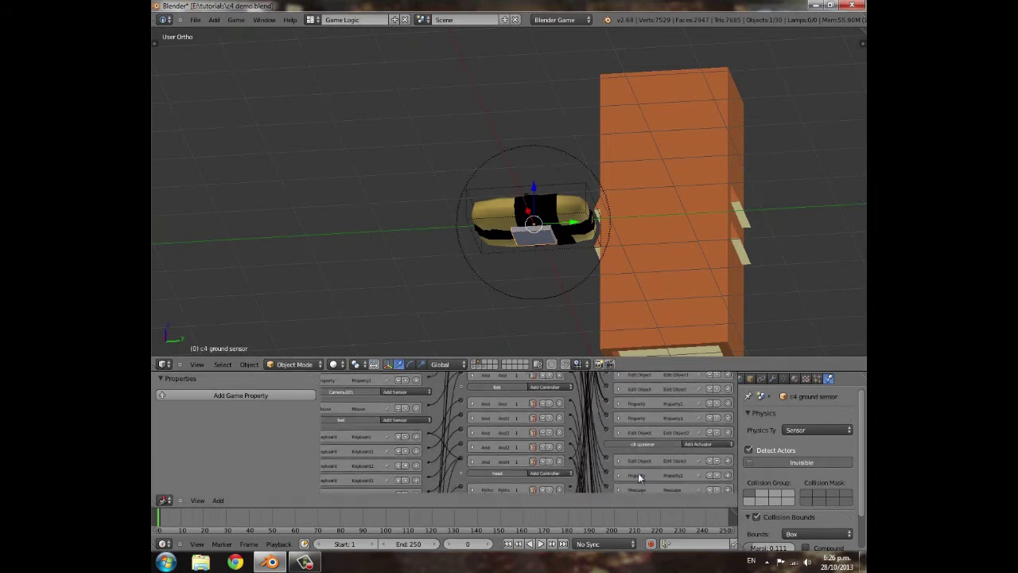
left_click(619, 432)
left_click(619, 419)
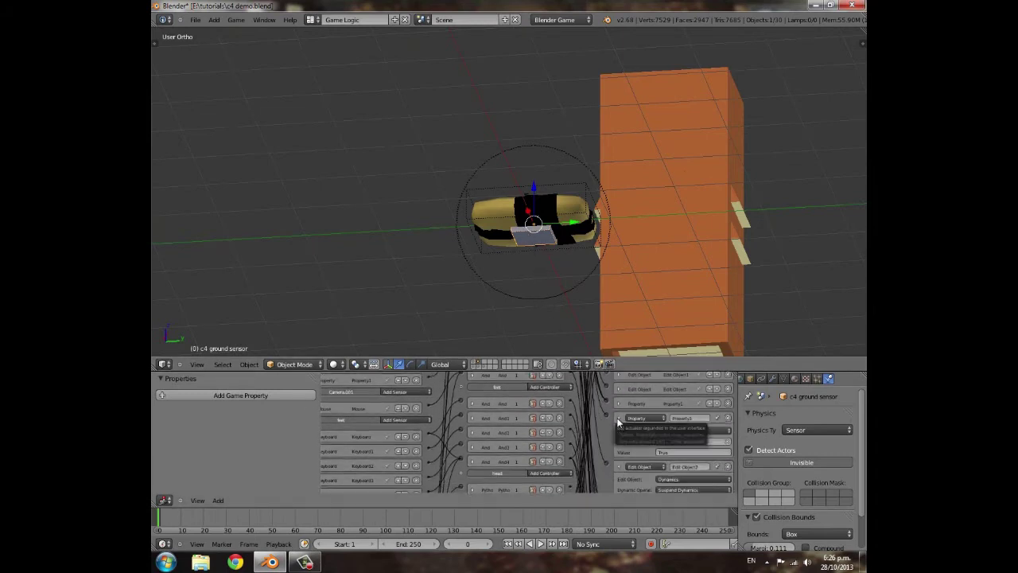
Collapse the c4's last Property actuator and review the types offered by its Edit Object actuator, keeping Dynamics
left_click(619, 418)
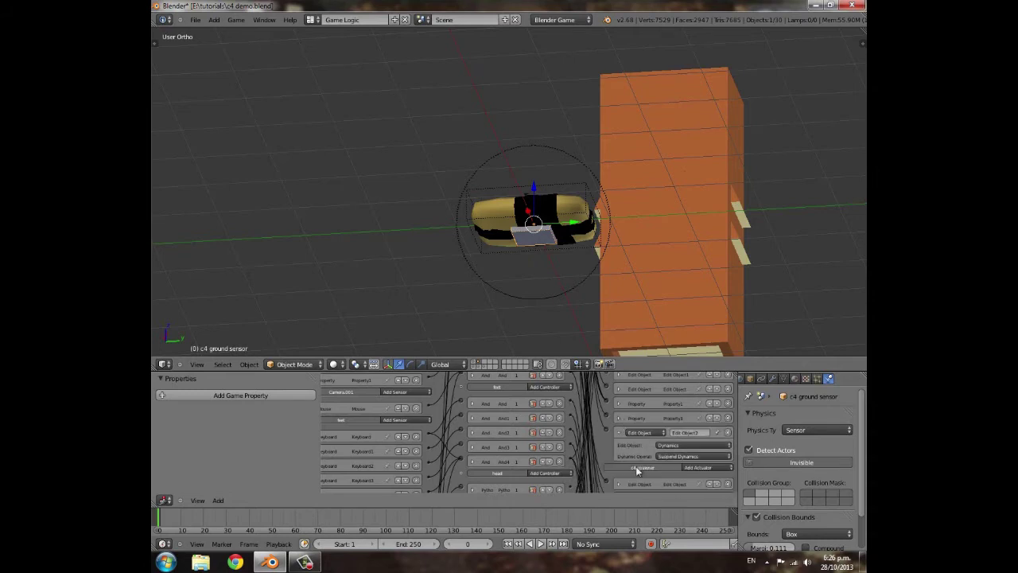
scroll(636, 471, "up", 4)
middle_click_drag(636, 471, 562, 447)
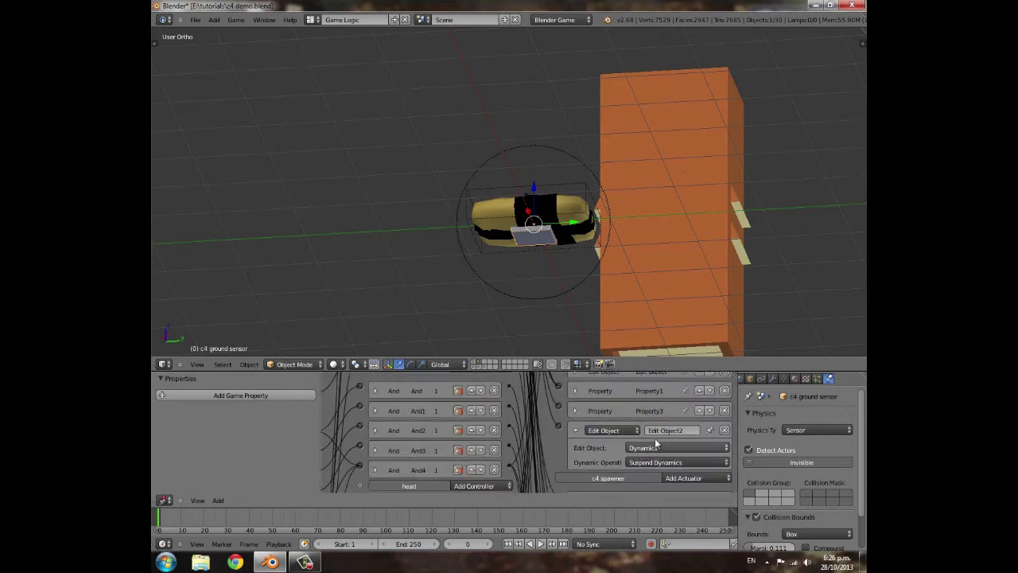
left_click(645, 448)
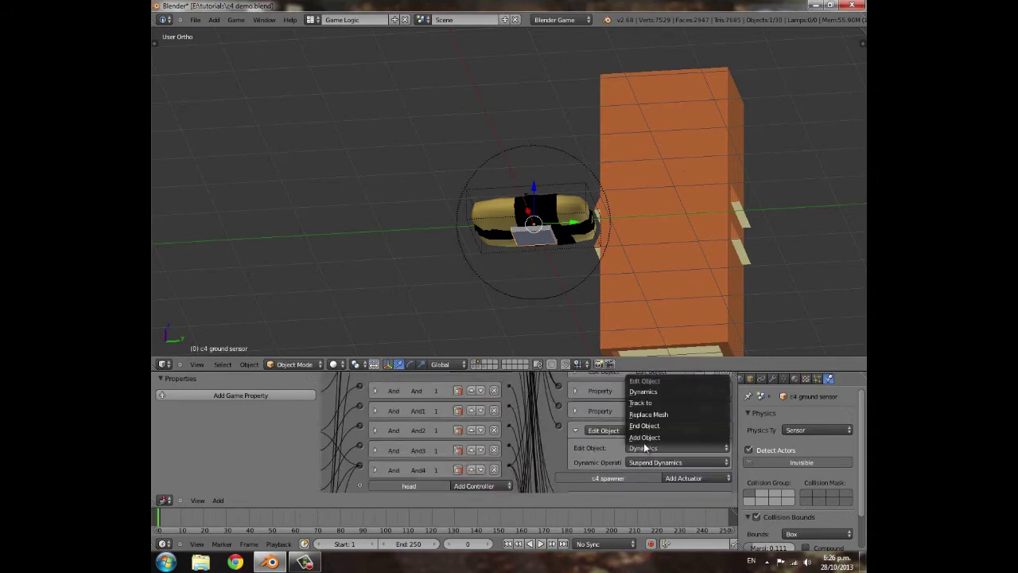
left_click(643, 391)
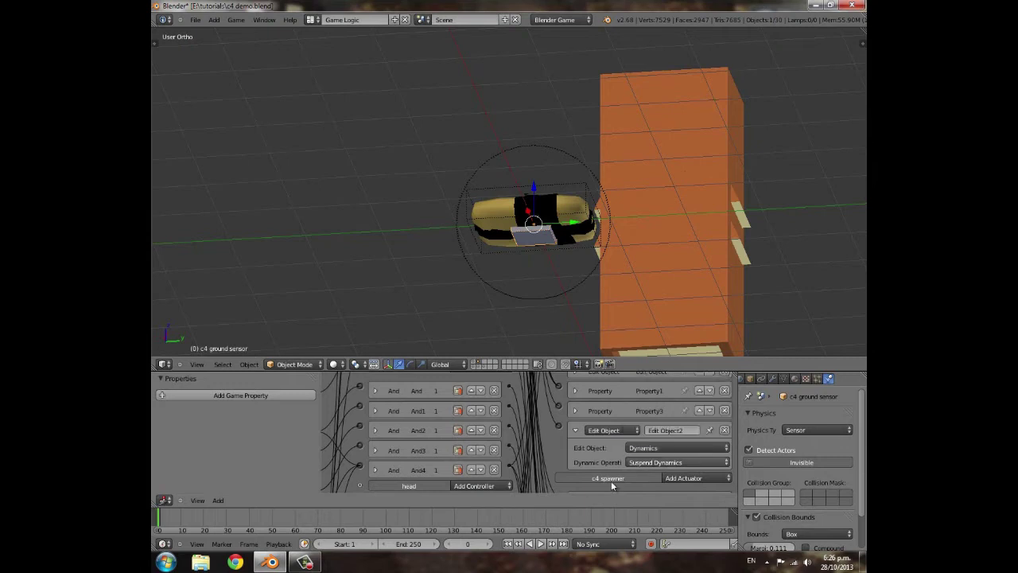
Select the c4 and examine its body from above and from the side
scroll(557, 258, "down", 8)
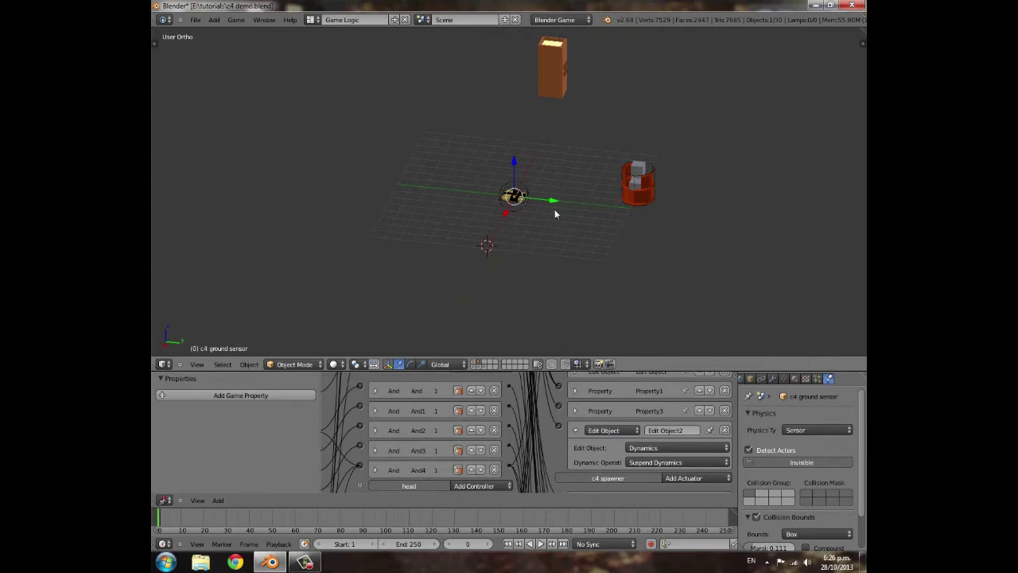
scroll(555, 208, "up", 5)
scroll(476, 257, "up", 4)
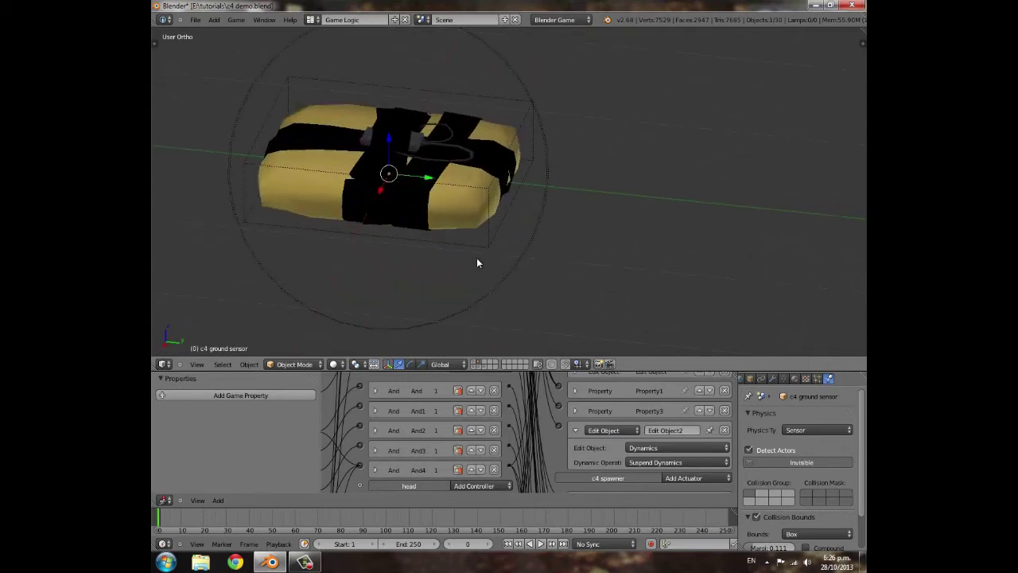
scroll(493, 212, "up", 1)
right_click(554, 216)
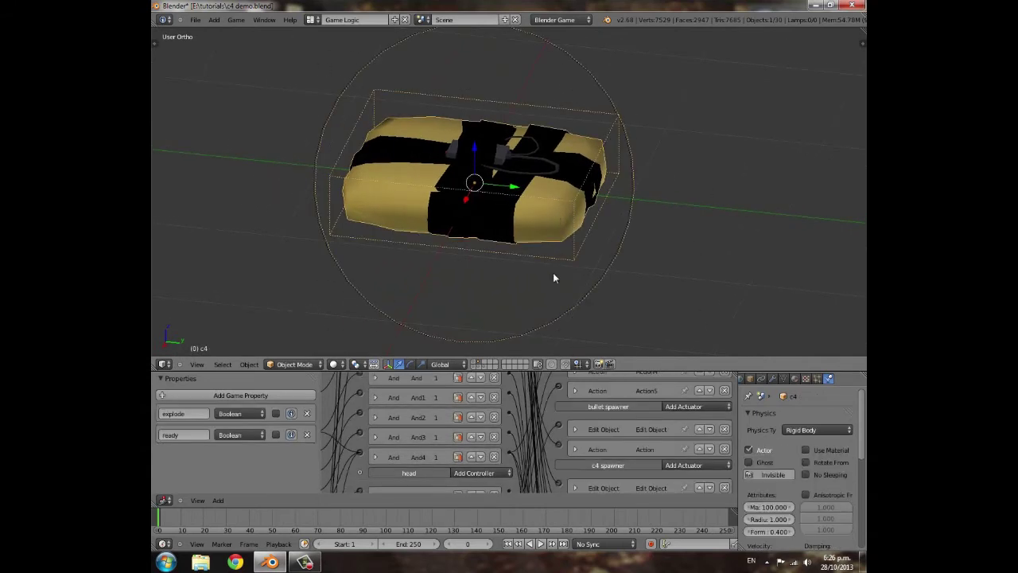
scroll(556, 274, "down", 4)
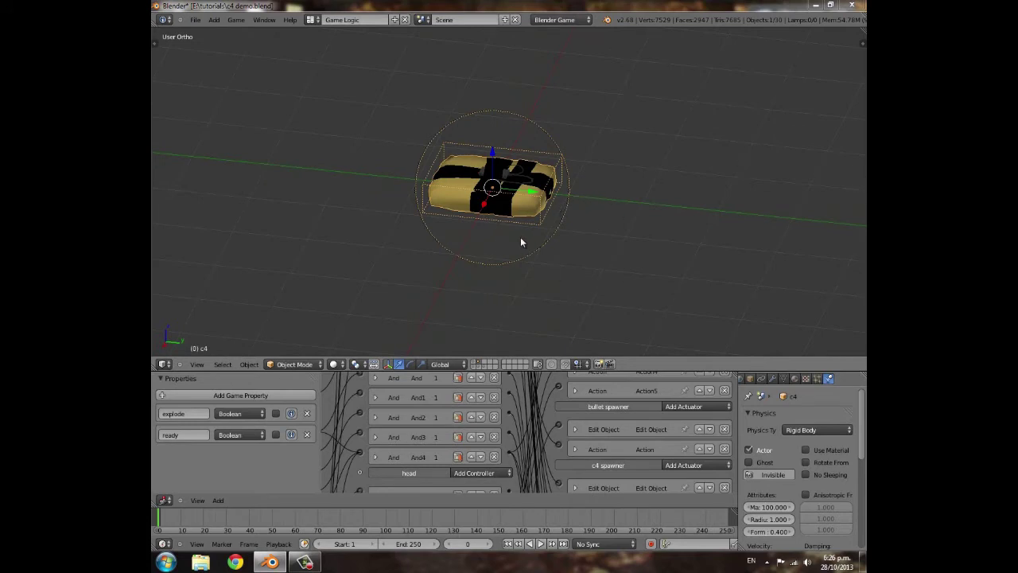
middle_click_drag(523, 238, 562, 277)
scroll(481, 274, "up", 2)
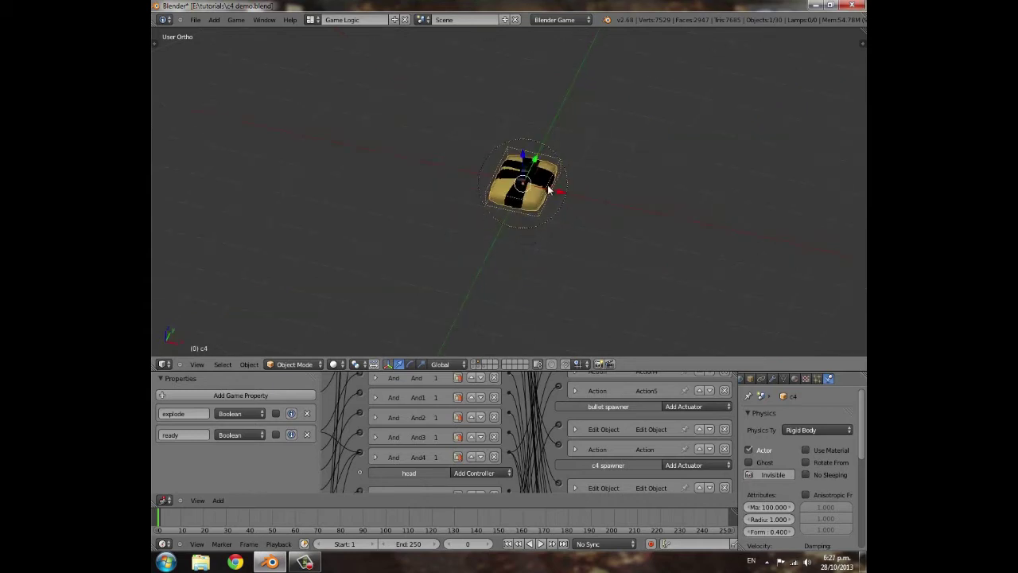
scroll(565, 202, "up", 2)
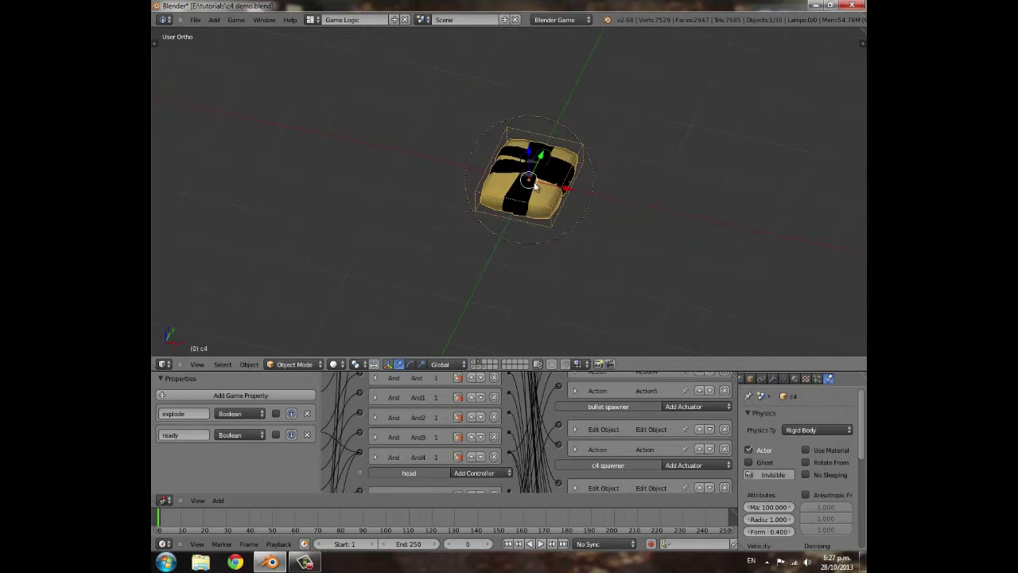
middle_click_drag(580, 214, 519, 186)
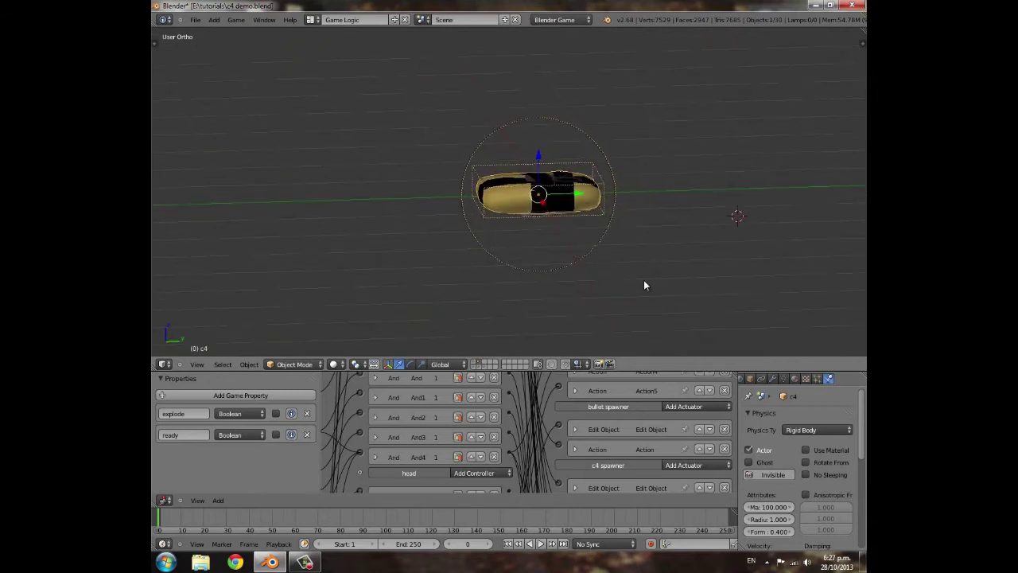
Find the c4's logic bricks and collapse its expanded Edit Object actuator set to Suspend Dynamics
scroll(645, 282, "up", 5)
scroll(613, 275, "down", 4)
scroll(473, 451, "down", 4)
middle_click_drag(464, 412, 464, 529)
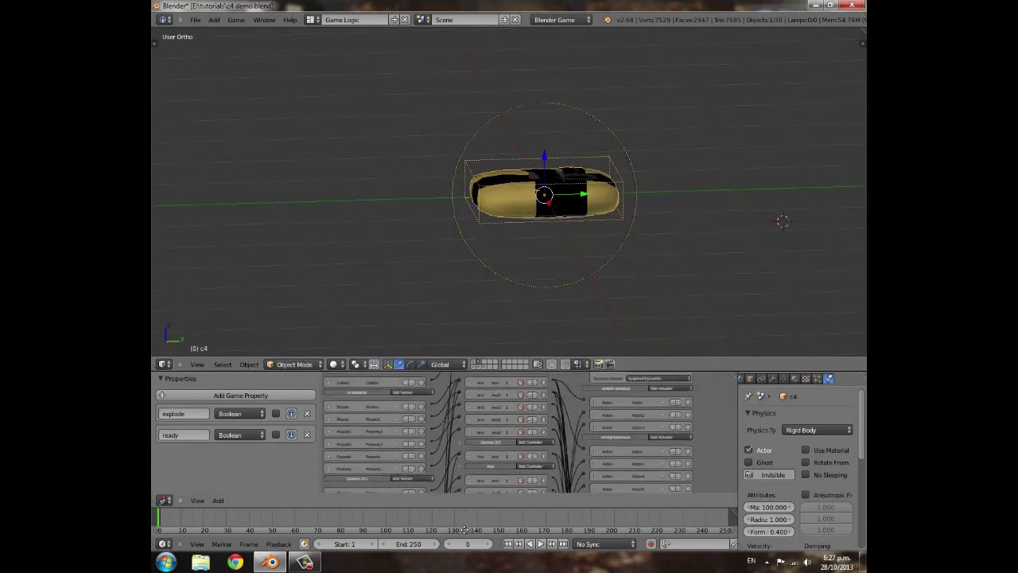
scroll(470, 390, "down", 3)
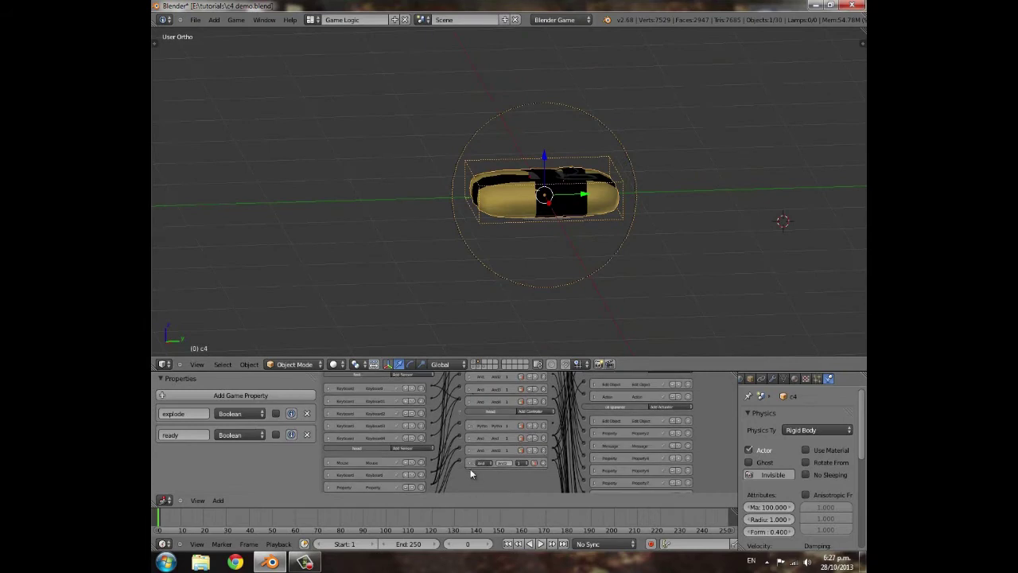
scroll(473, 466, "up", 5)
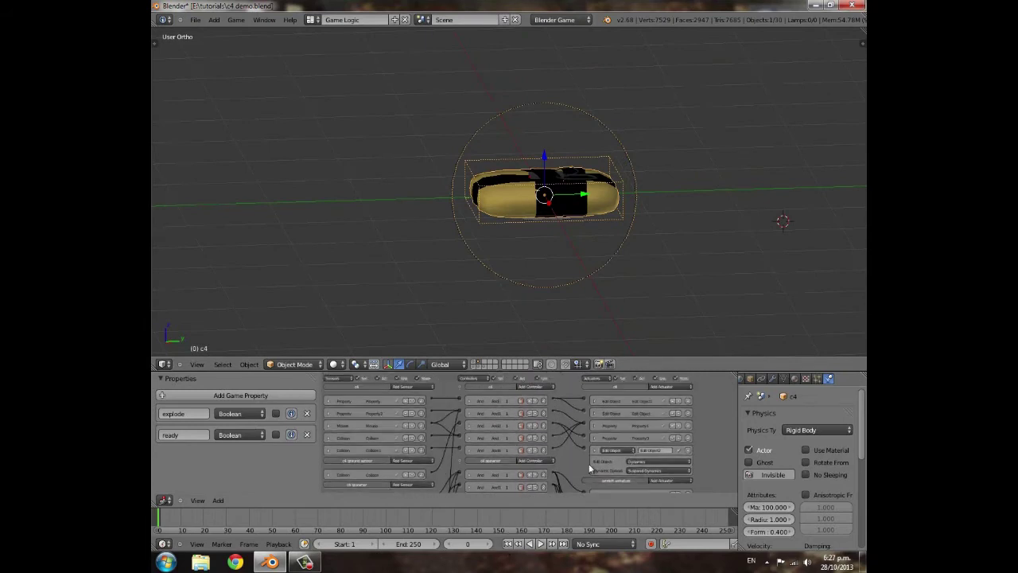
left_click(597, 451)
scroll(504, 359, "down", 4)
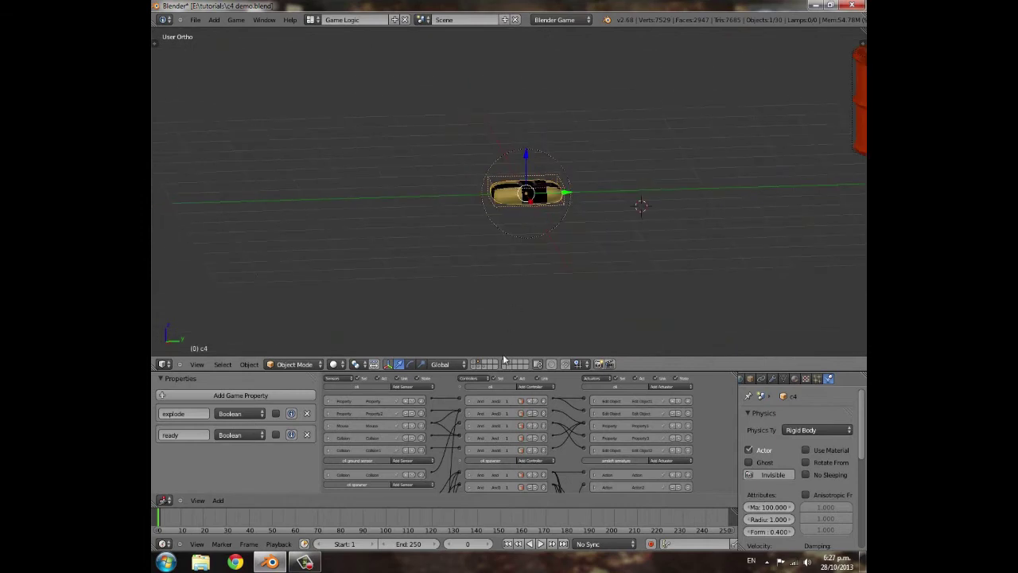
Inspect the c4's sensors and how they link to its controllers, briefly expanding the Mouse sensor
scroll(483, 454, "up", 3, "ctrl")
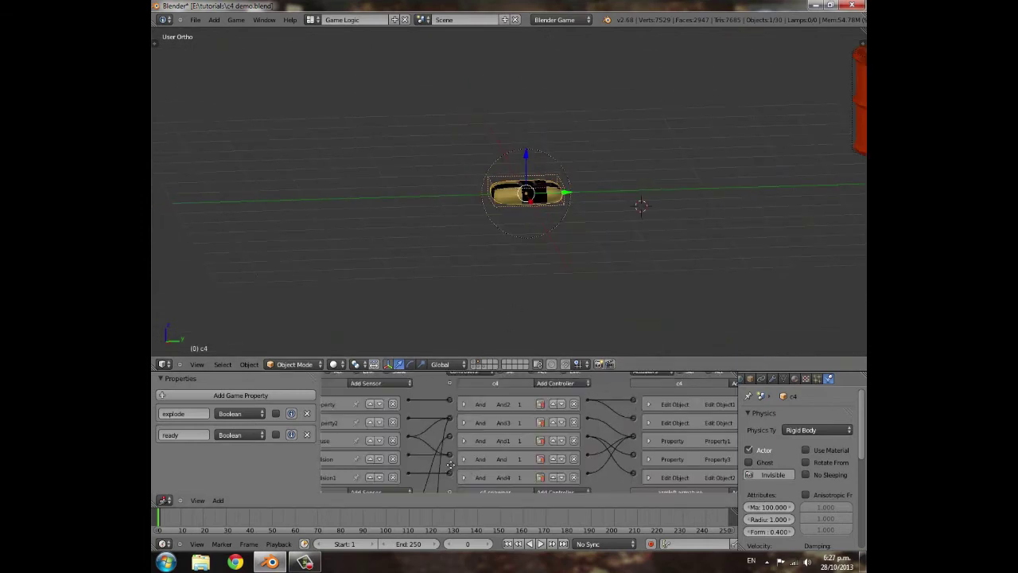
middle_click_drag(450, 465, 652, 410)
middle_click_drag(391, 416, 401, 483)
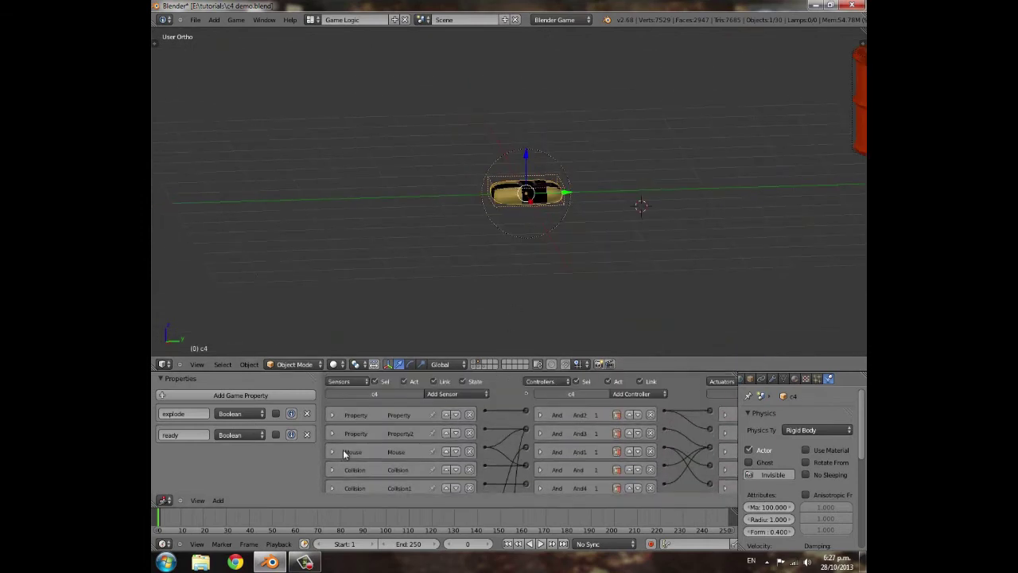
left_click(334, 453)
left_click(333, 452)
Show only the layer holding the rubble spawners and smoke trail pieces, and set the viewport shading to Texture
scroll(513, 237, "down", 3)
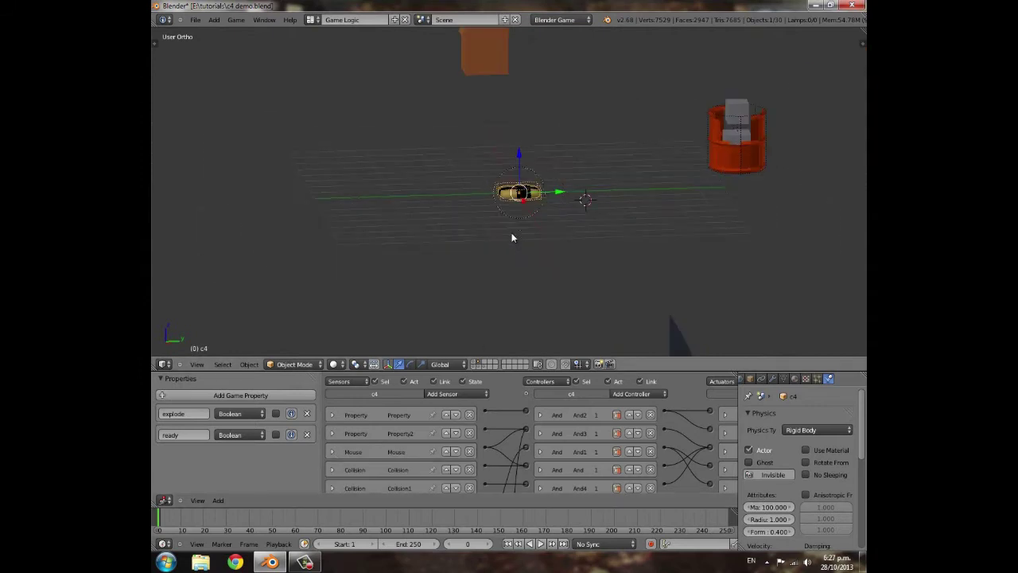
left_click(474, 367)
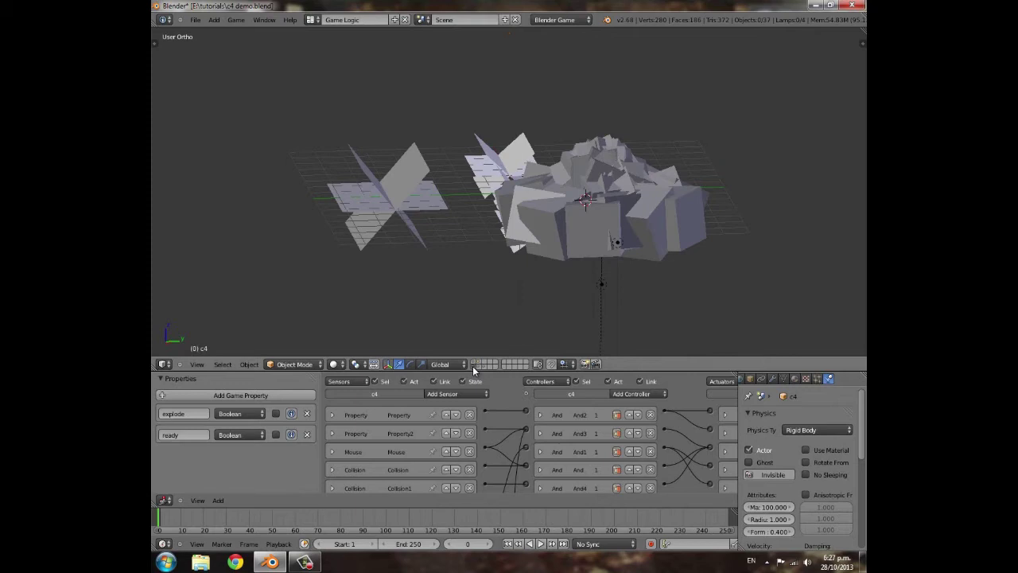
left_click(336, 365)
left_click(350, 317)
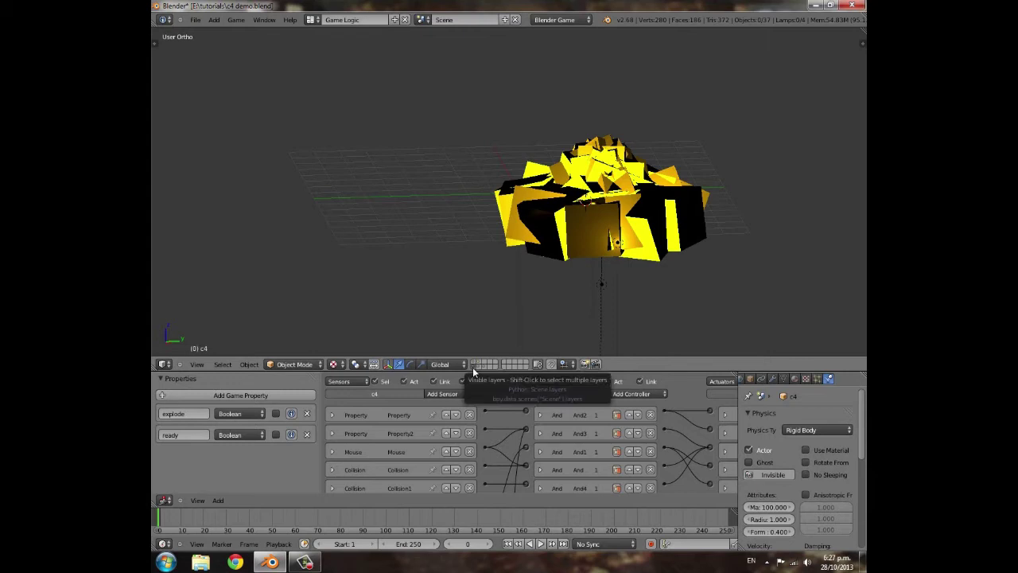
Select several trail pieces of the explosion debris cluster one after another to inspect them
scroll(475, 257, "down", 6)
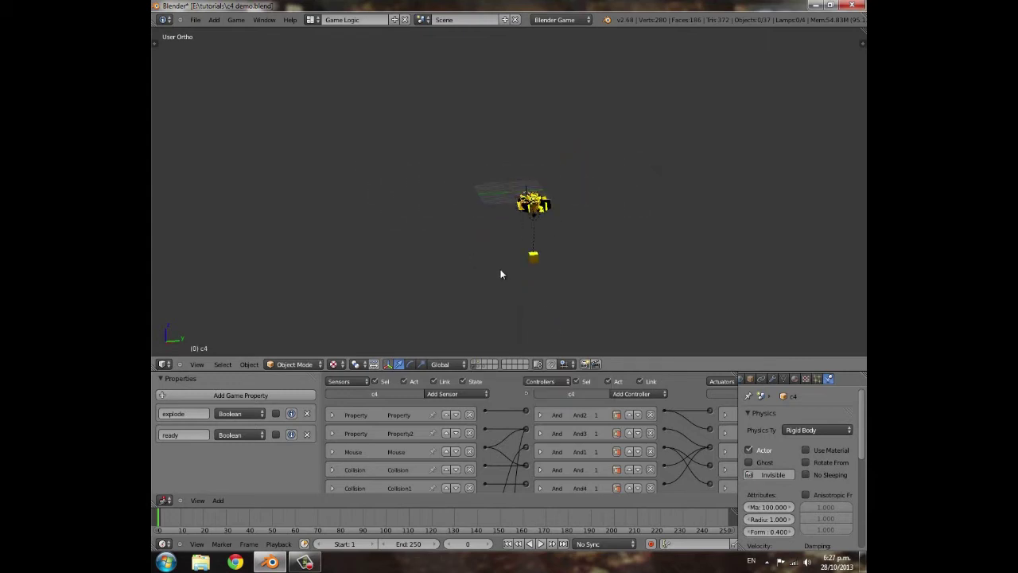
middle_click_drag(675, 182, 605, 183)
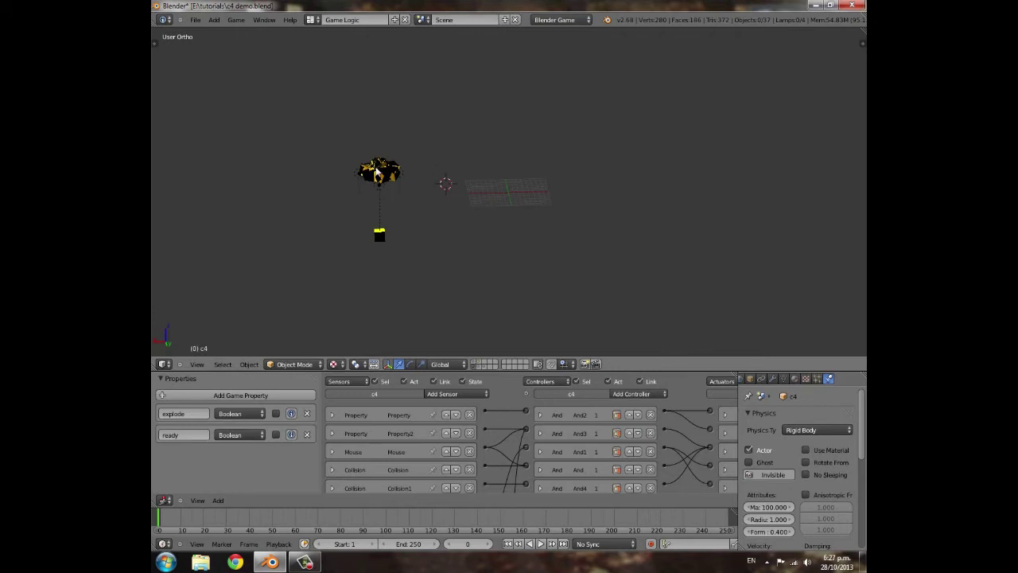
right_click(380, 172)
scroll(389, 249, "up", 5)
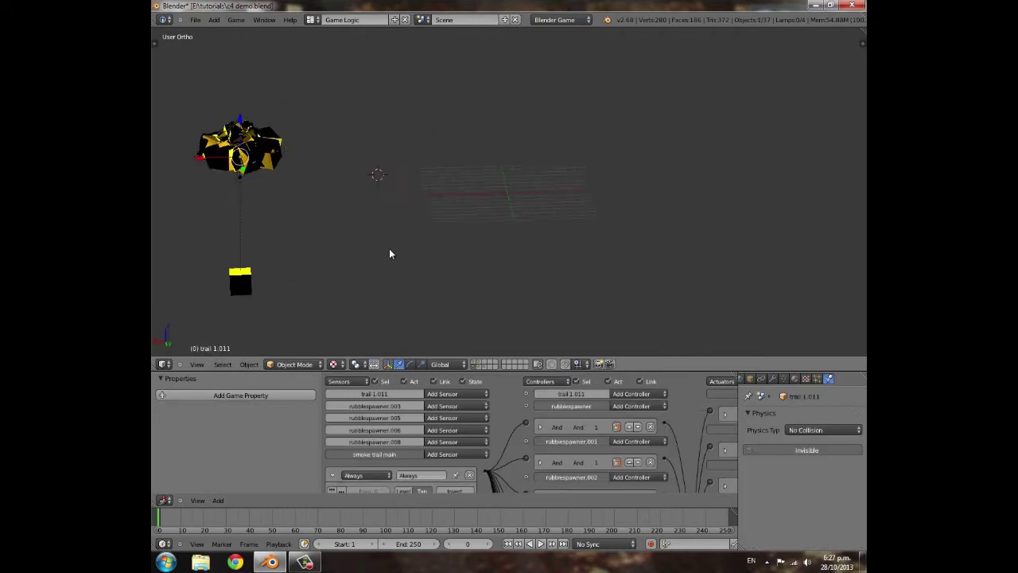
middle_click_drag(363, 234, 586, 253, "shift")
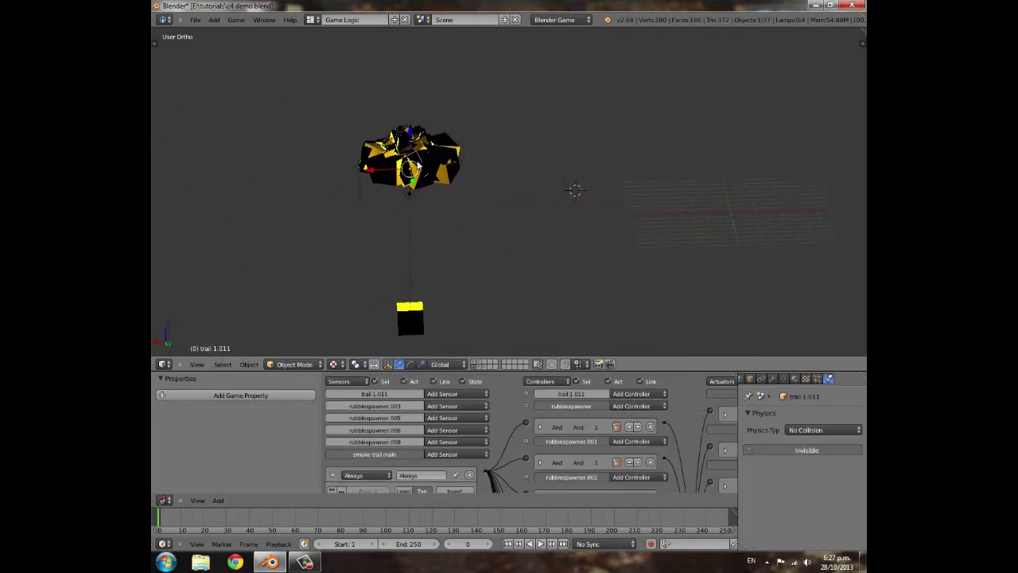
right_click(384, 166)
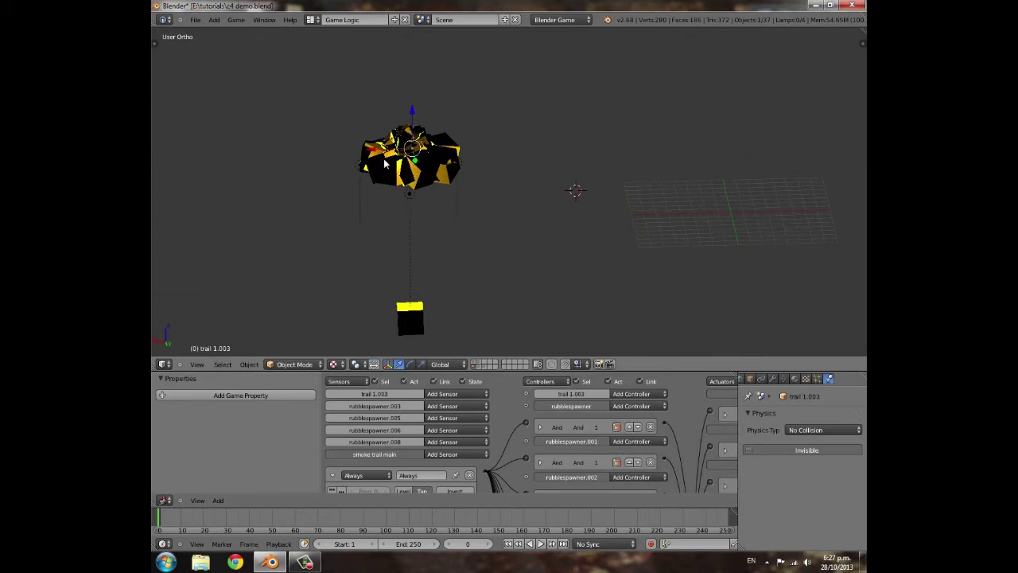
right_click(381, 167)
right_click(442, 160)
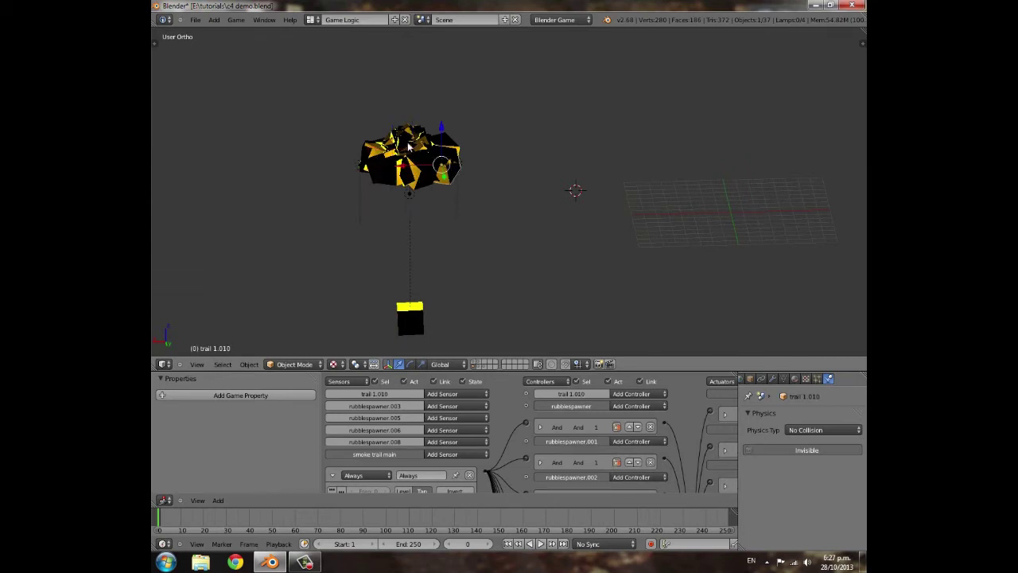
right_click(409, 147)
right_click(370, 165)
right_click(370, 164)
right_click(419, 163)
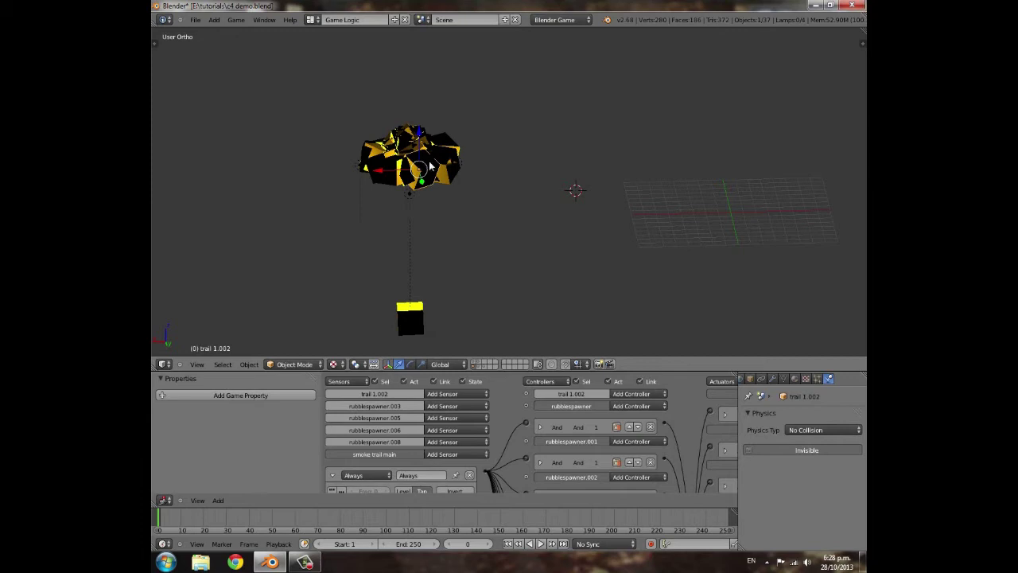
Select the cube below the debris cluster and more trail pieces within the cluster, viewing them from the opposite side
scroll(430, 168, "down", 4)
right_click(462, 255)
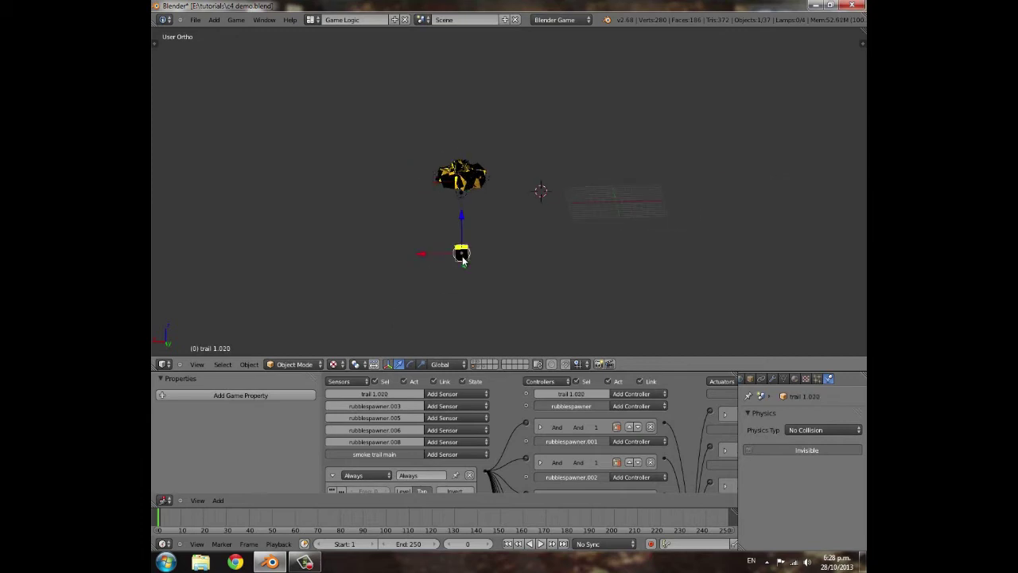
right_click(460, 166)
right_click(461, 176)
right_click(462, 180)
scroll(482, 201, "up", 5)
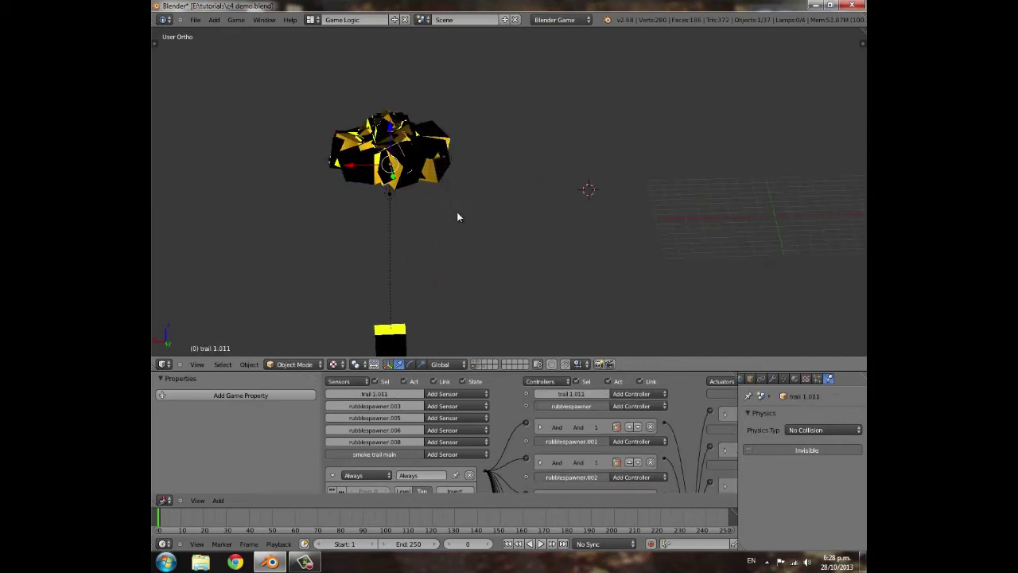
middle_click_drag(459, 217, 688, 270)
scroll(688, 270, "down", 4)
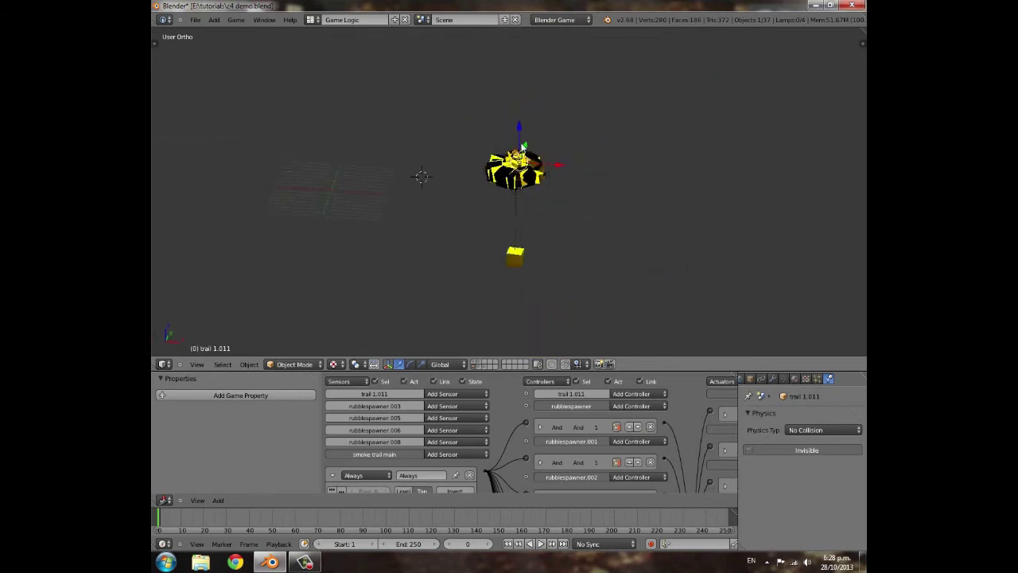
Show only the layer containing the explosion and examine the explosion plane and its logic bricks
left_click(483, 366)
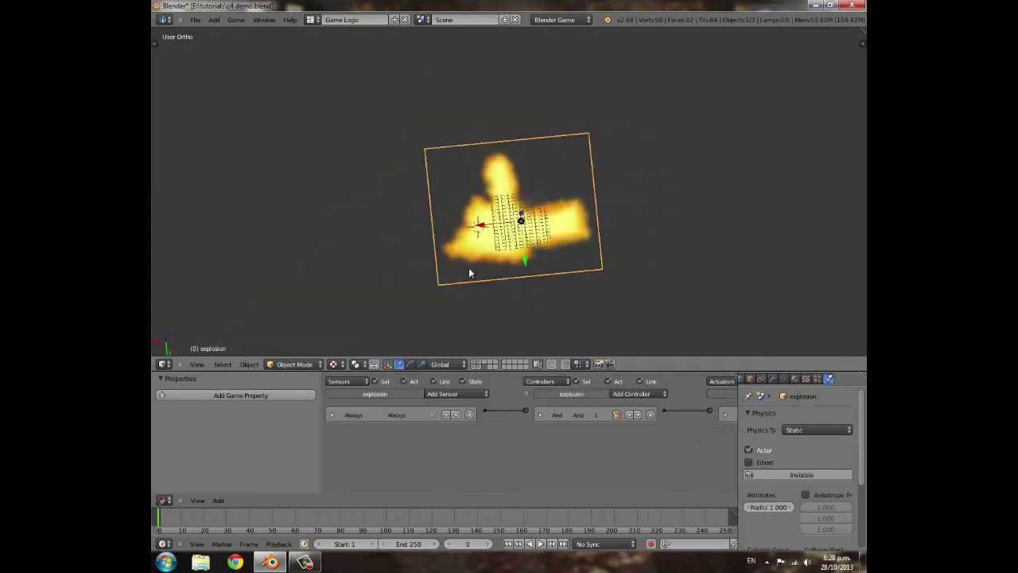
scroll(573, 293, "up", 5)
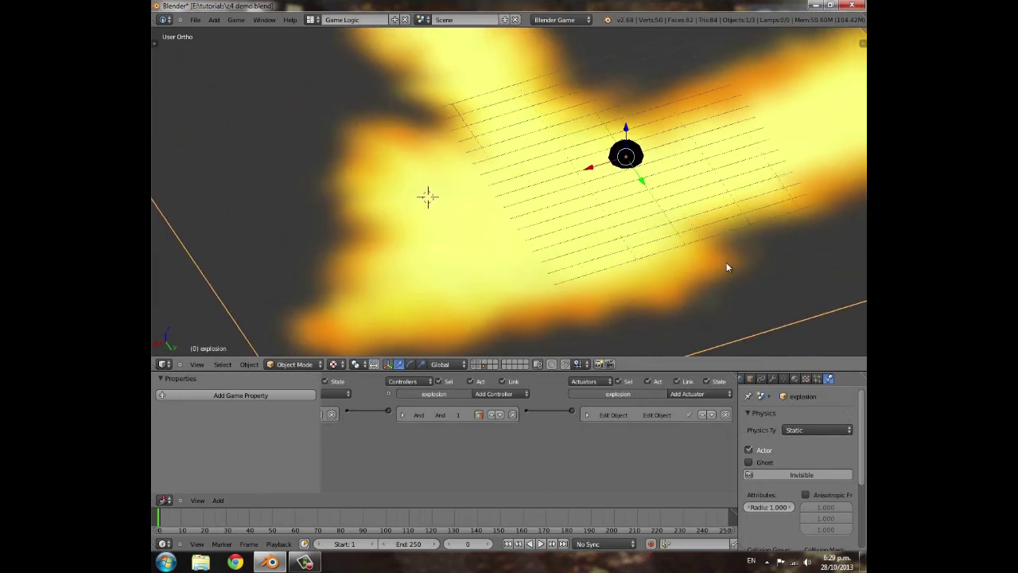
scroll(677, 230, "down", 5)
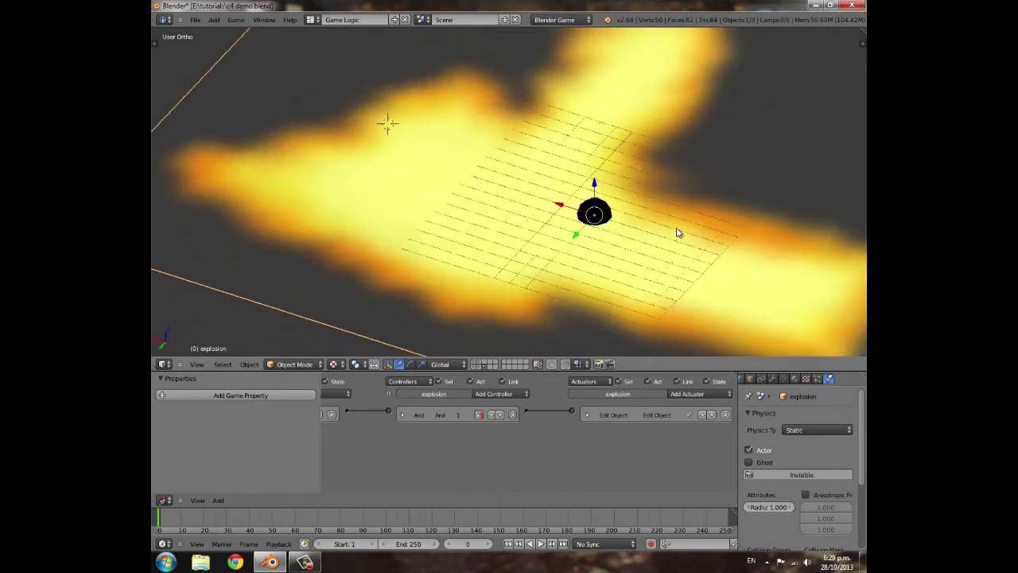
Hide the explosion plane and select the smoke 1 plane at the centre of the grid
key("h")
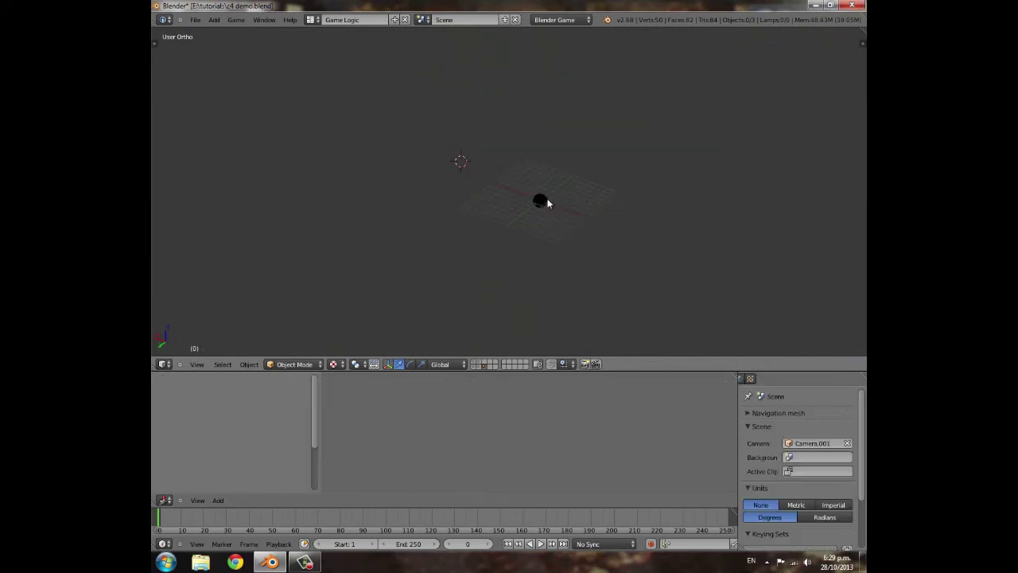
right_click(547, 201)
scroll(525, 219, "up", 5)
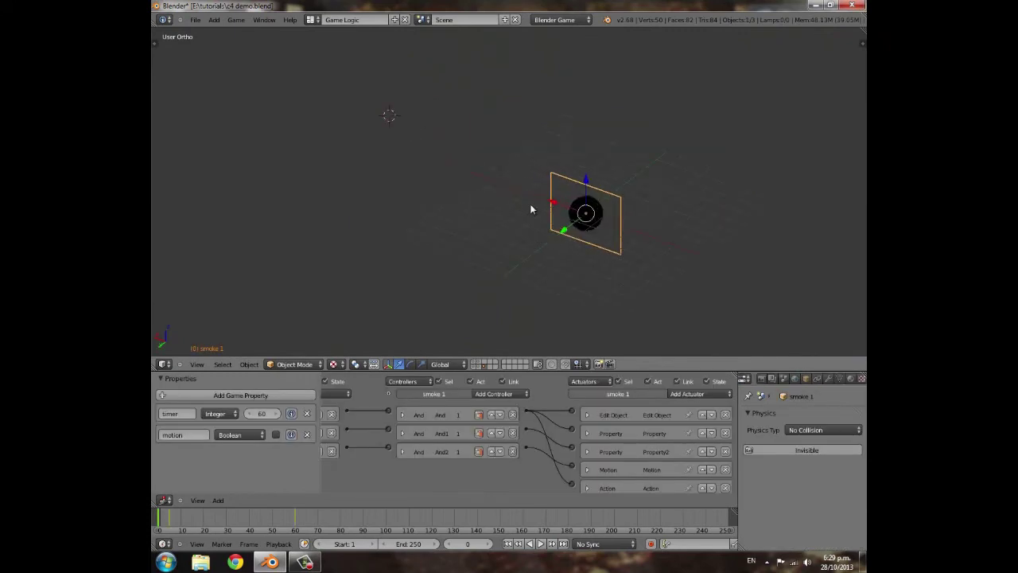
Hide the smoke 1 plane, select the icosphere behind it and examine its Action actuator and the start of its animation
key("h")
right_click(579, 208)
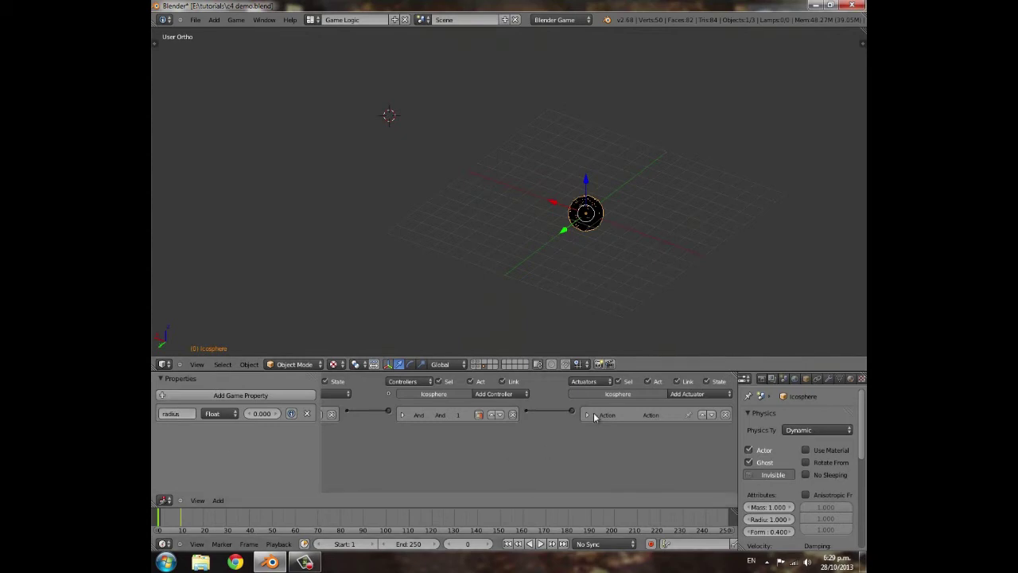
left_click(589, 415)
left_click(589, 415)
left_click_drag(173, 524, 157, 523)
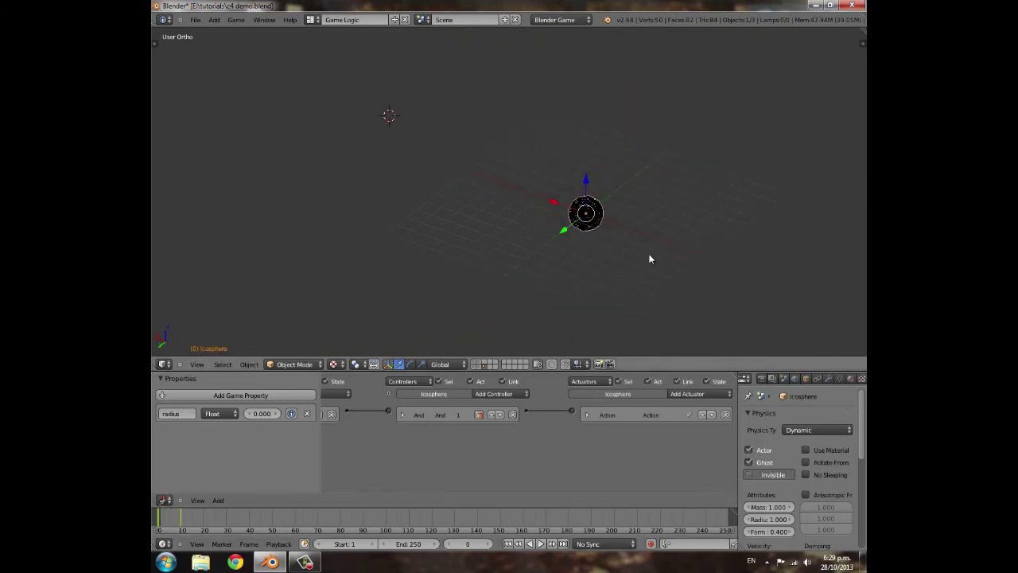
Return to the smoke 1 plane up close and scrub its animation back and forth between frames 0 and 7
scroll(650, 258, "up", 4)
middle_click_drag(648, 257, 611, 275)
middle_click_drag(705, 231, 493, 214, "shift")
key("1")
key("3")
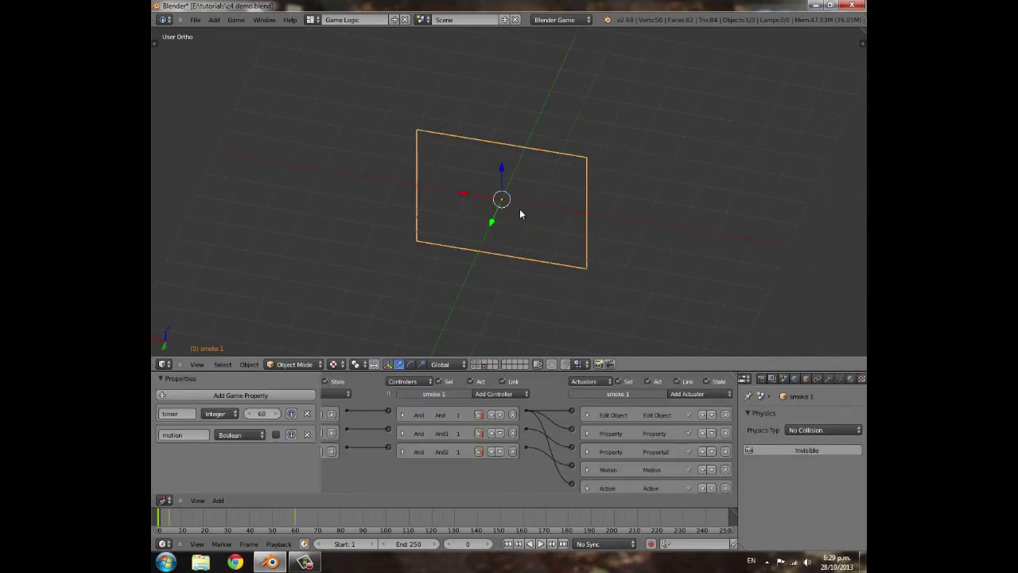
mouse_move(156, 521)
left_mouse_down()
mouse_move(172, 521)
mouse_move(152, 523)
left_mouse_up()
left_click(175, 517)
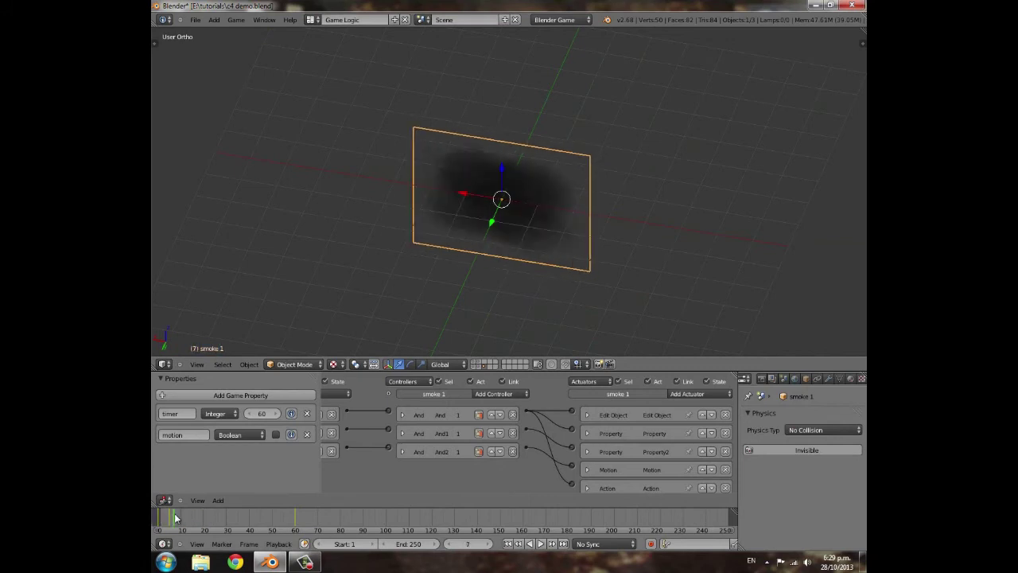
left_click(157, 519)
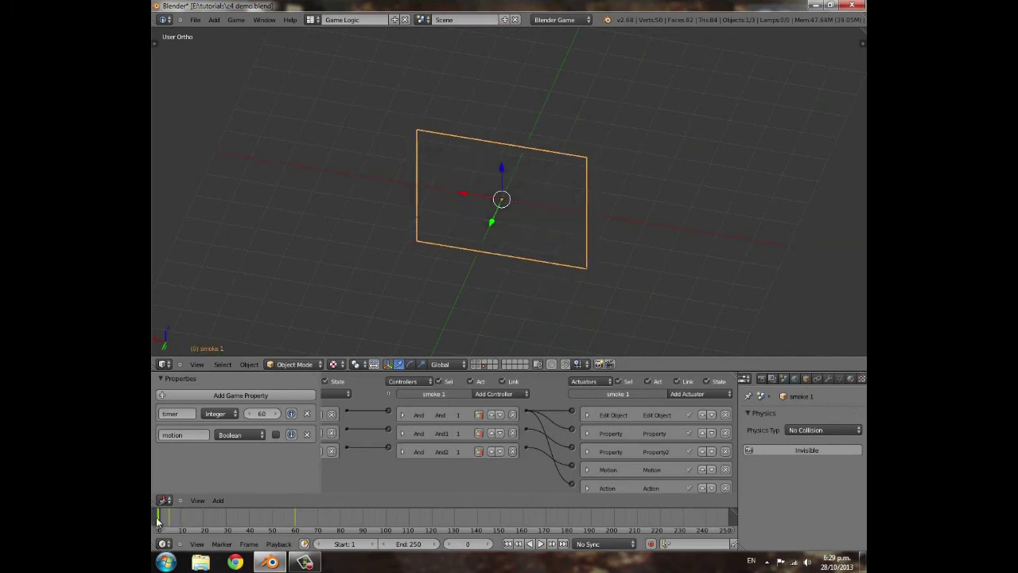
left_click(171, 520)
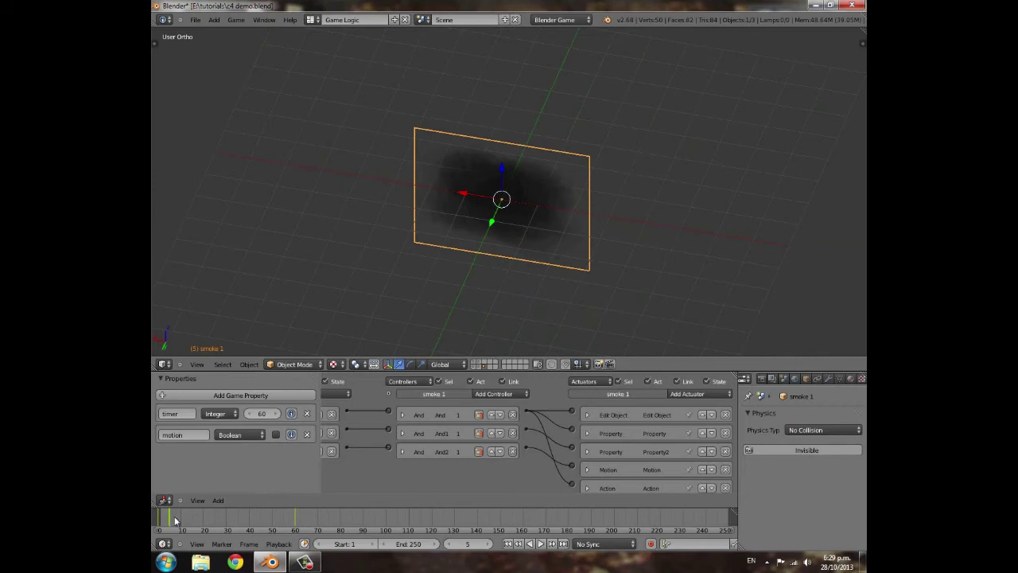
left_click_drag(176, 521, 156, 515)
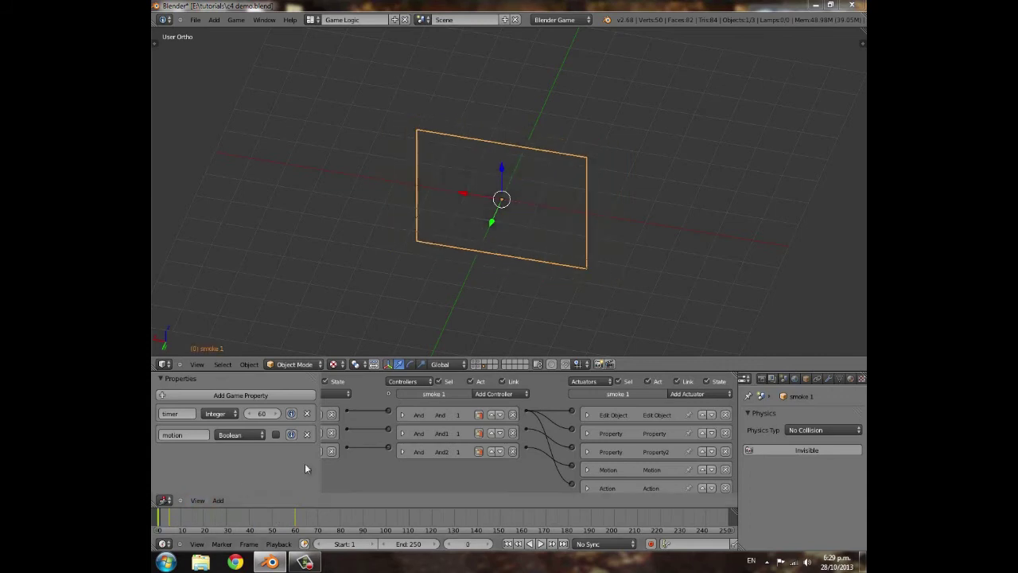
Examine the smoke 1 plane's logic bricks, expanding and collapsing the Edit Object actuator and the first Property actuator
middle_click_drag(399, 497, 485, 469)
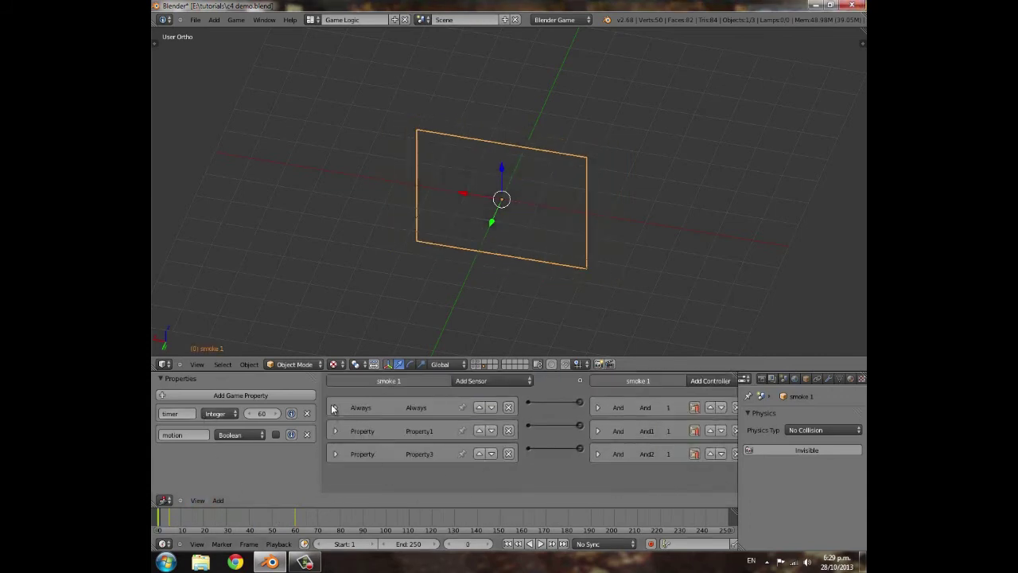
scroll(477, 429, "right", 8, "ctrl")
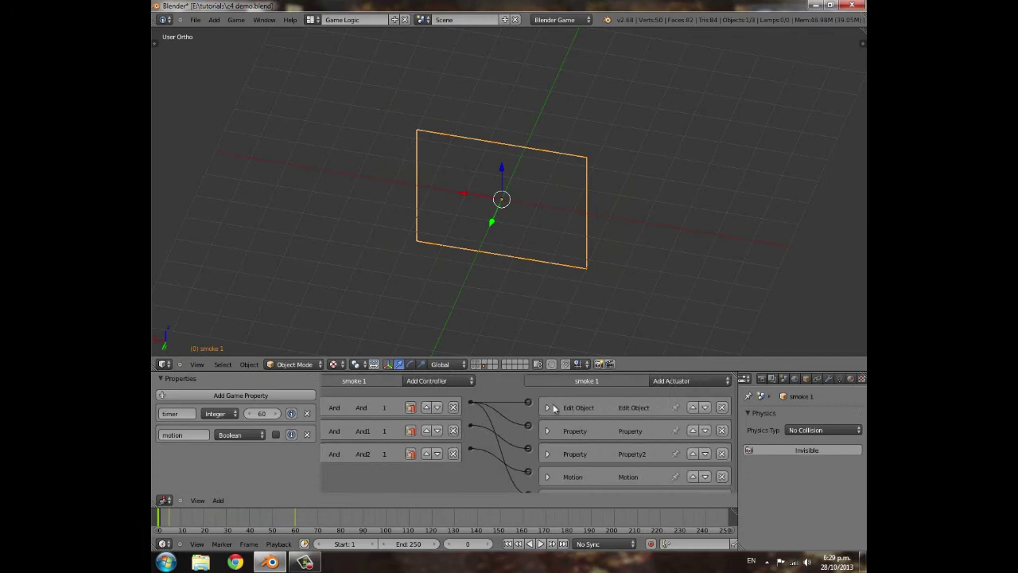
left_click(548, 407)
left_click(548, 407)
scroll(551, 443, "up", 4)
middle_click_drag(562, 452, 555, 447)
left_click(552, 448)
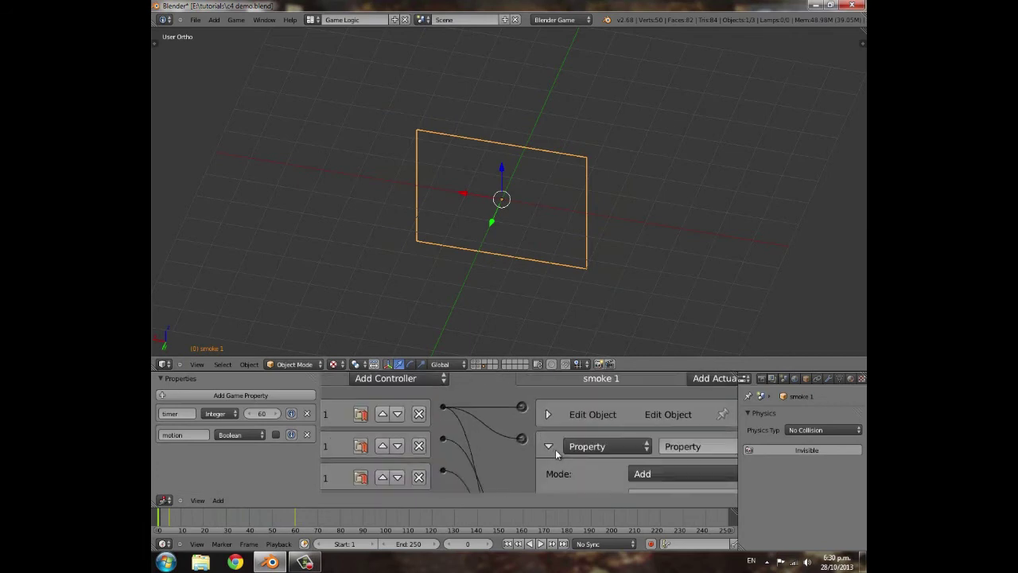
scroll(556, 450, "down", 8)
left_click(598, 410)
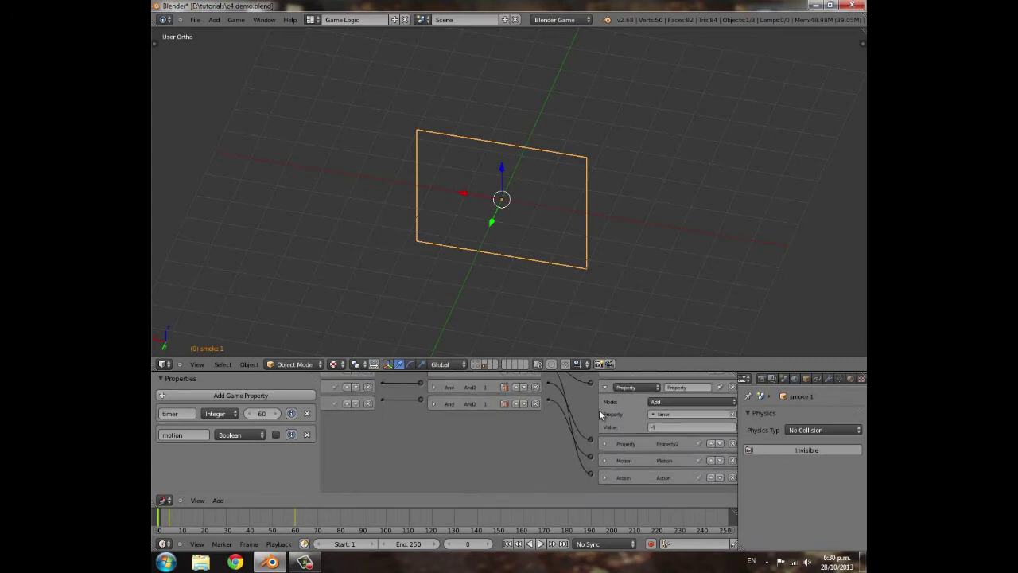
scroll(607, 413, "up", 2)
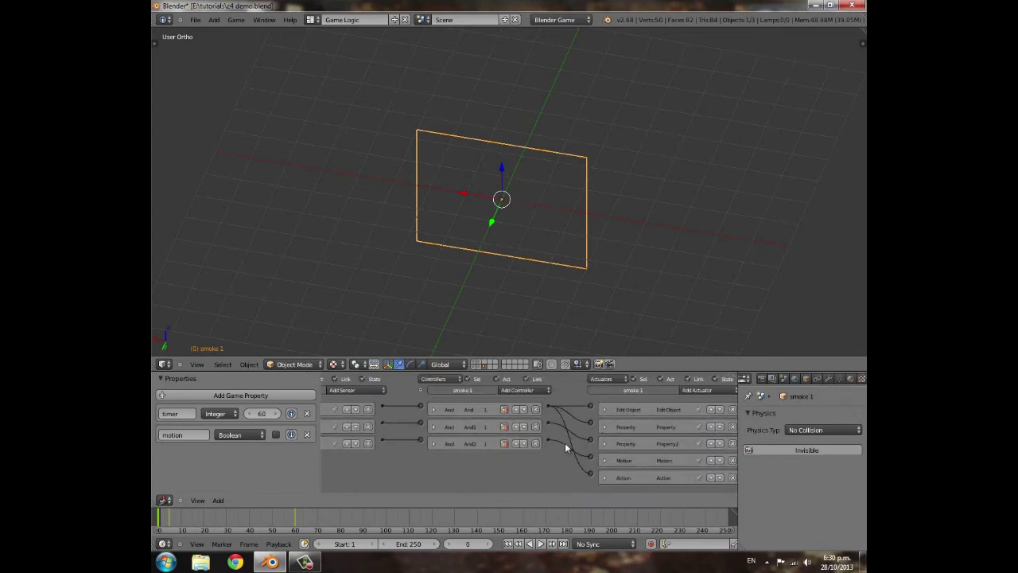
Inspect the settings of the smoke 1 plane's Action actuator and its Property1 sensor
left_click(604, 479)
middle_click_drag(604, 474, 624, 490)
left_click(606, 403)
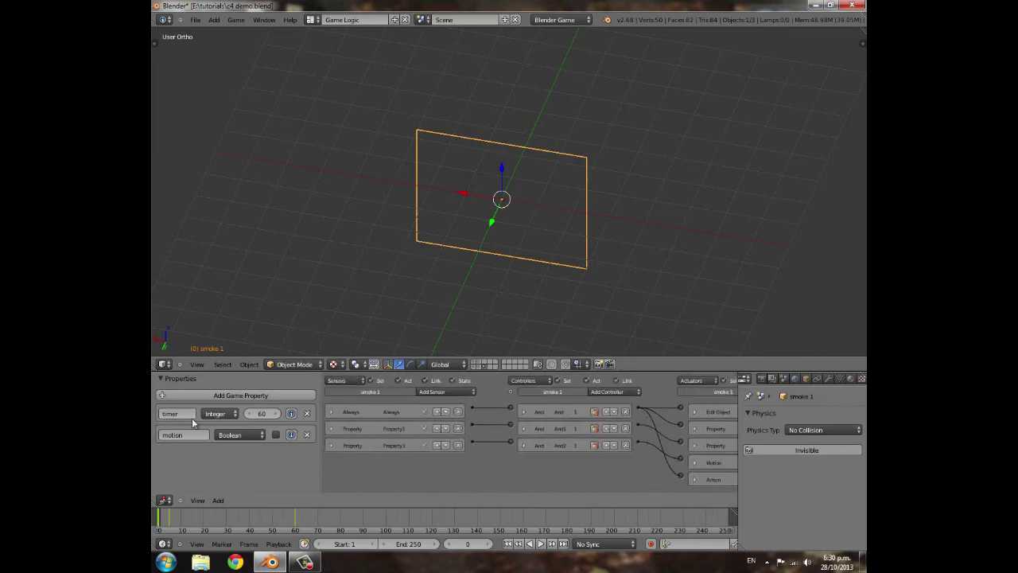
left_click(331, 428)
left_click(331, 428)
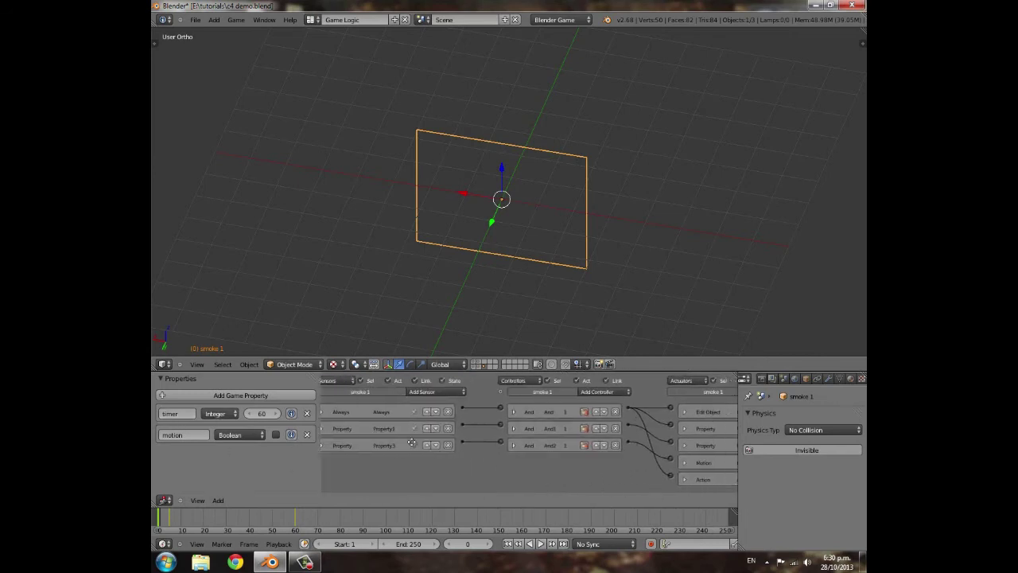
Inspect the settings of the smoke 1 plane's Property2 and Motion actuators
middle_click_drag(411, 442, 326, 439)
left_click(601, 444)
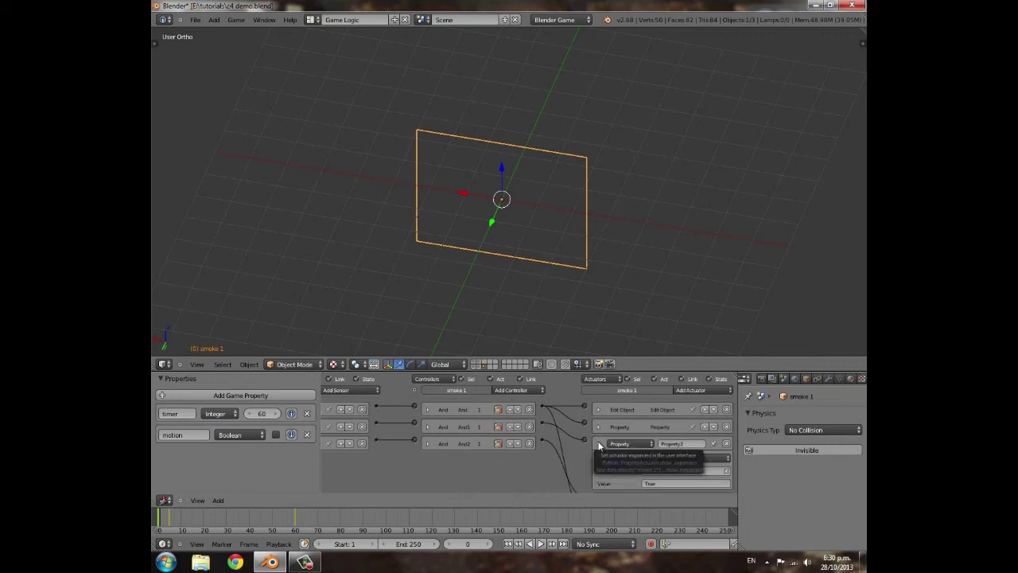
left_click(600, 444)
left_click(601, 459)
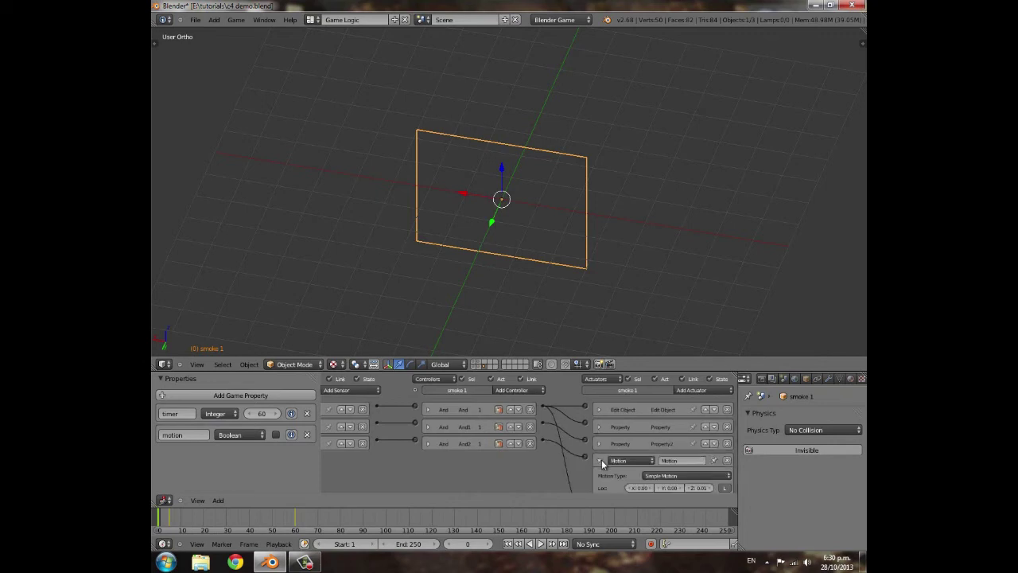
middle_click_drag(598, 442, 597, 402)
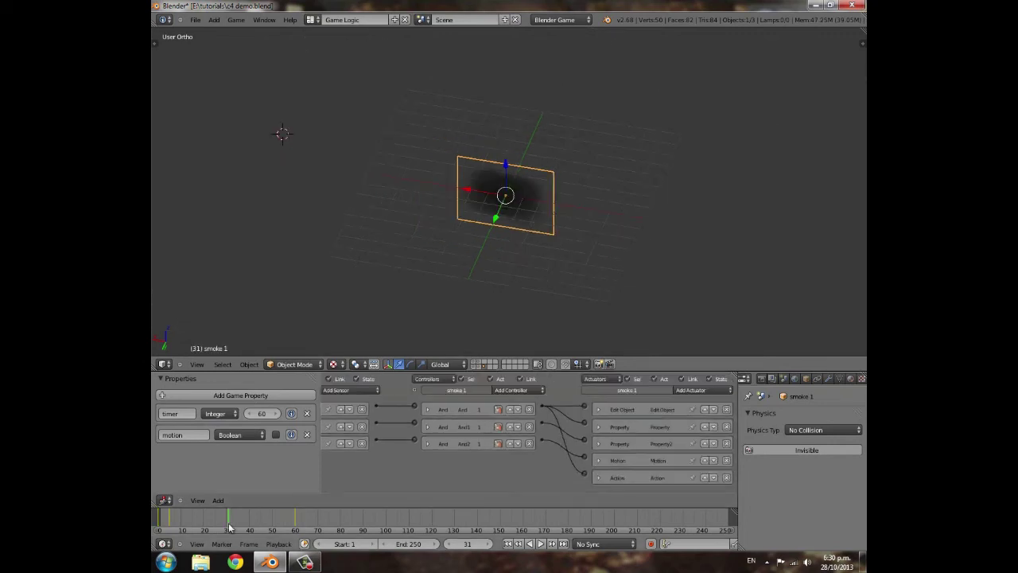
Scrub the smoke 1 plane's animation from frame 0 to frame 57 and try moving the plane along the Z axis
left_click(159, 522)
left_click_drag(164, 522, 285, 519)
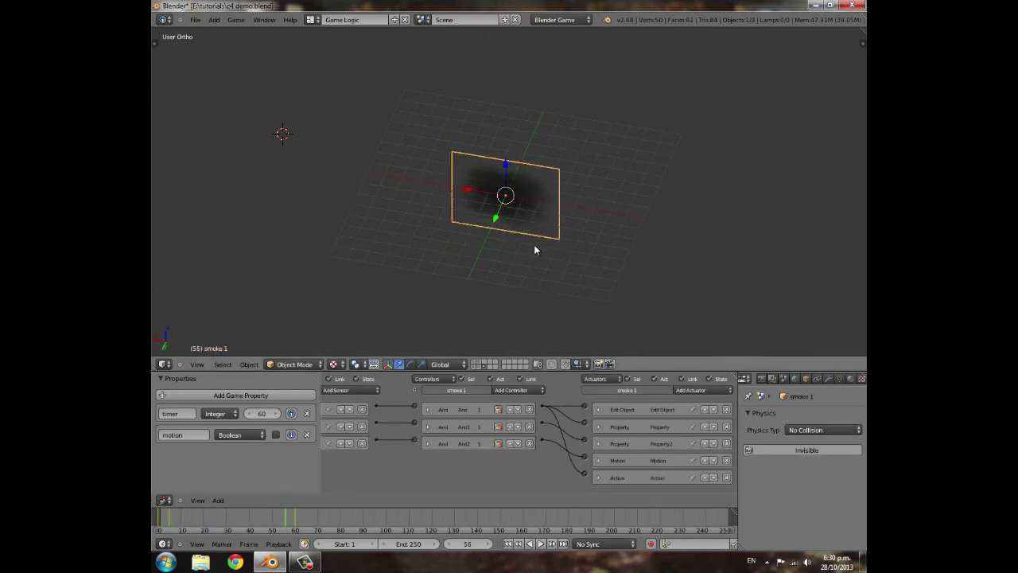
left_click_drag(193, 519, 288, 519)
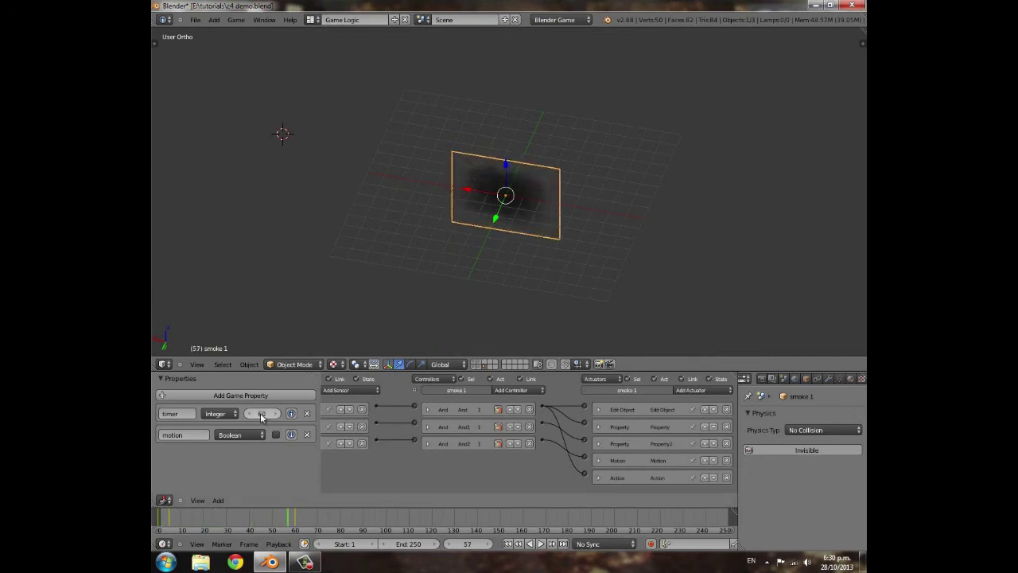
key("g")
key("z")
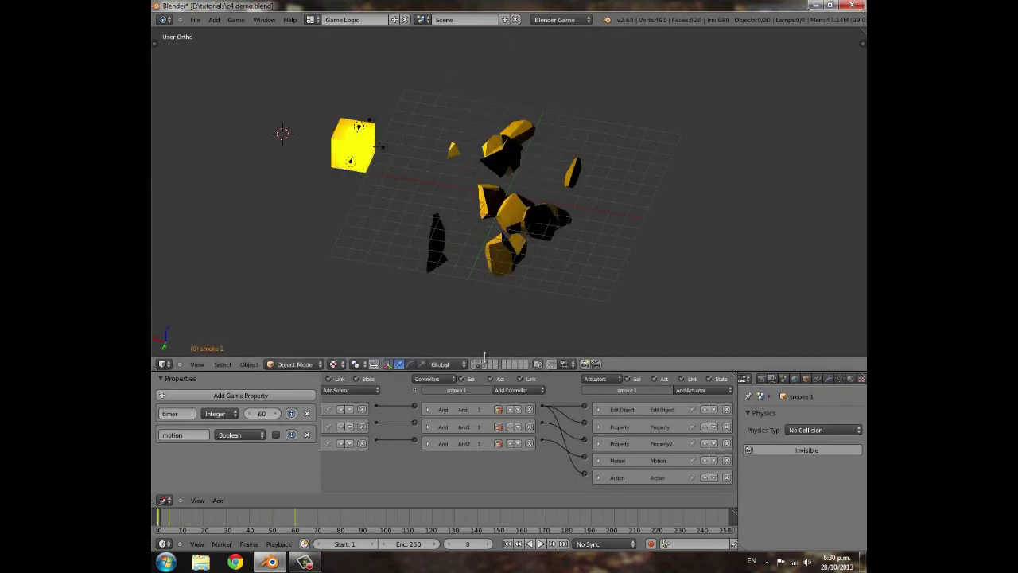
Select the yellow smoke spawner cube beside the debris pieces
scroll(572, 257, "up", 8)
middle_click_drag(572, 261, 612, 267, "shift")
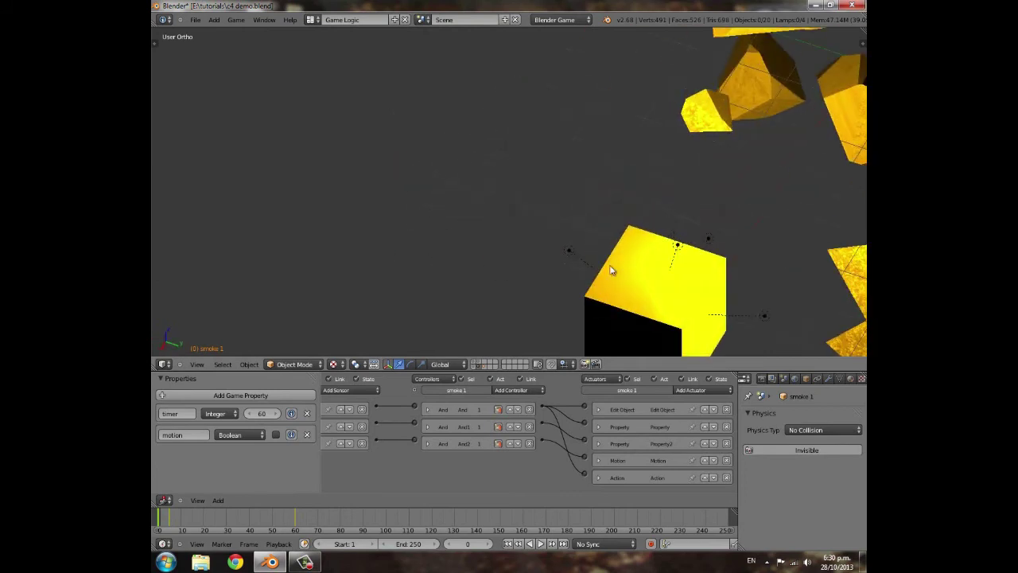
middle_click_drag(679, 291, 608, 278)
scroll(589, 278, "down", 3)
middle_click_drag(448, 236, 546, 201, "shift")
right_click(546, 206)
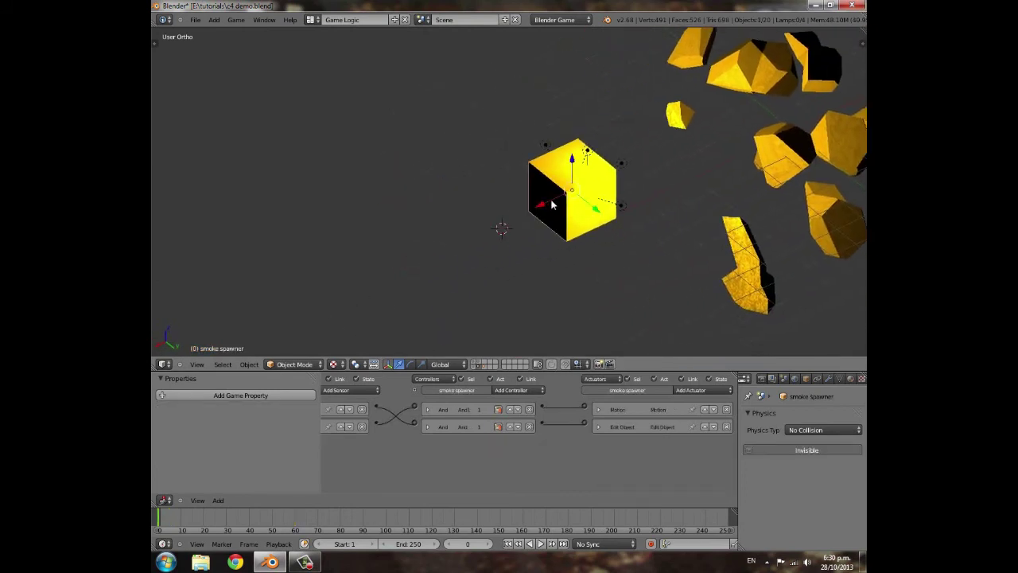
scroll(547, 209, "down", 4)
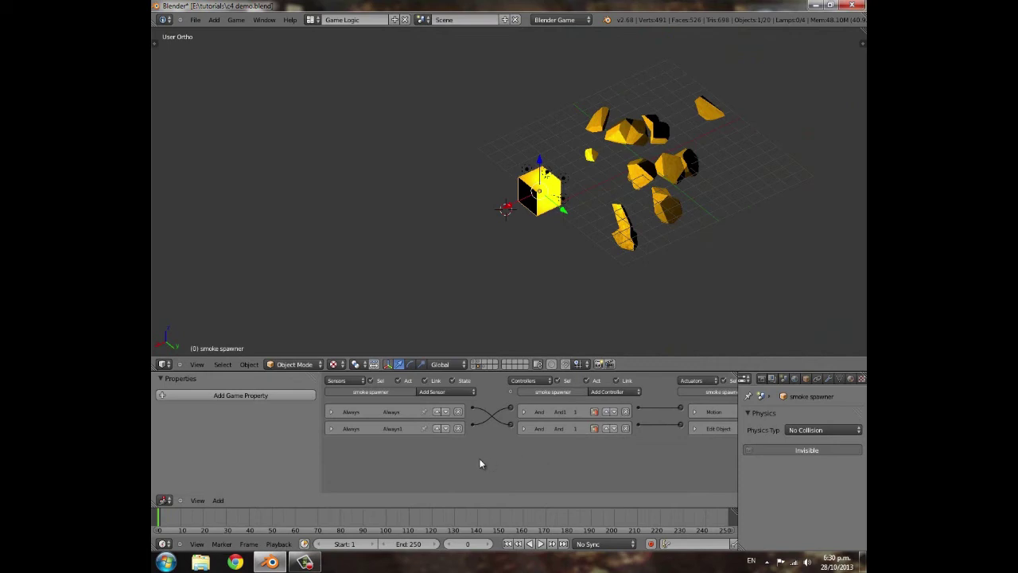
Examine the smoke spawner's first Always sensor and how its sensors link to the controllers
left_click(332, 412)
left_click(331, 413)
middle_click_drag(552, 442, 509, 434)
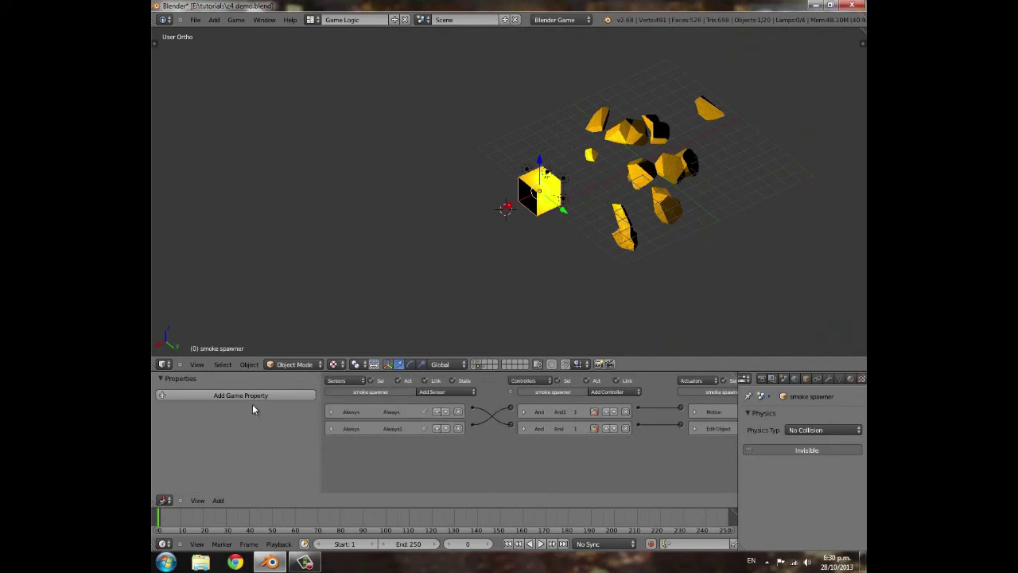
left_click(331, 412)
left_click(331, 412)
middle_click_drag(592, 436, 480, 443)
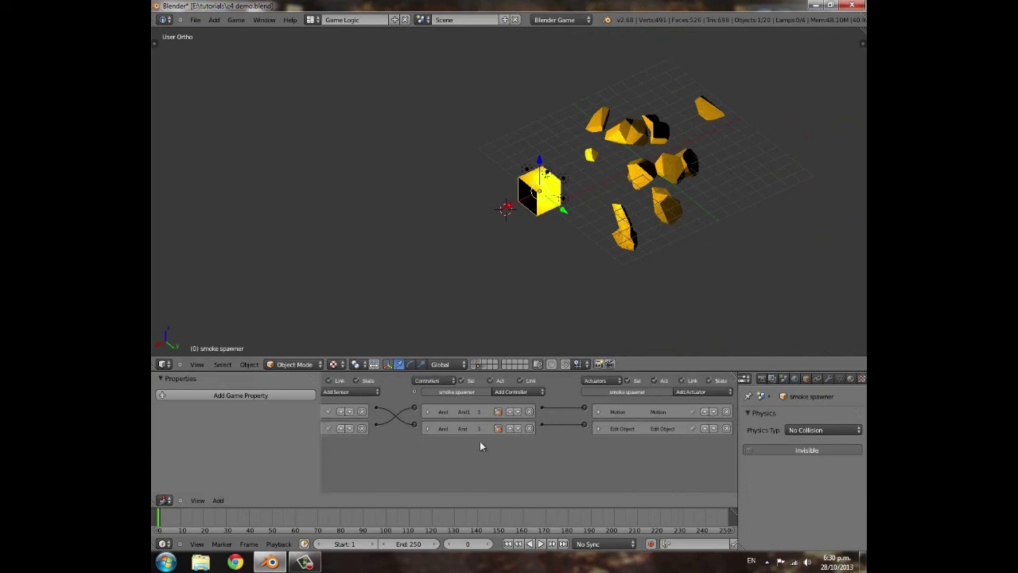
Inspect the settings of the smoke spawner's Motion and Edit Object actuators
left_click(599, 412)
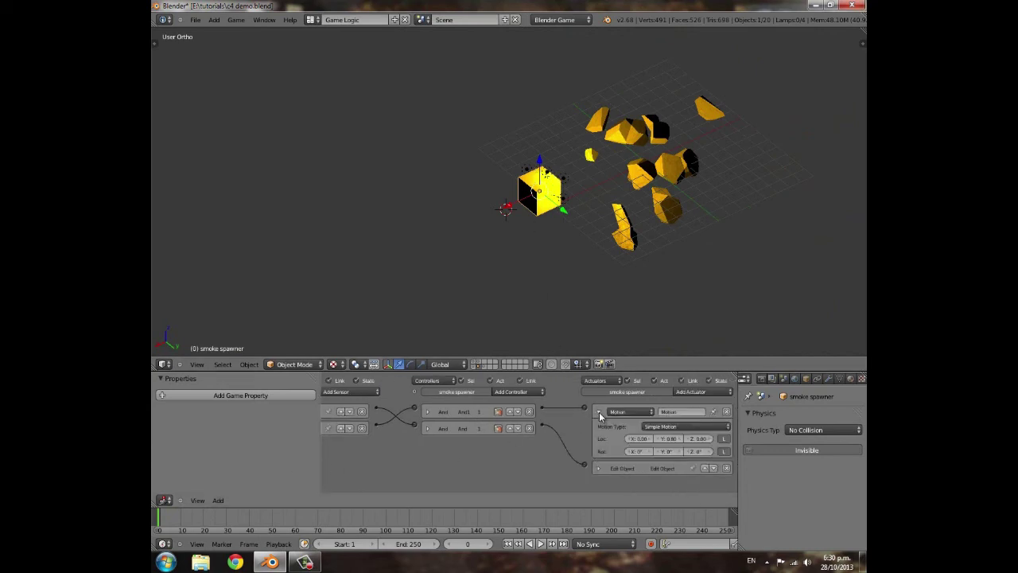
left_click(599, 412)
left_click(599, 412)
left_click(600, 412)
left_click(599, 429)
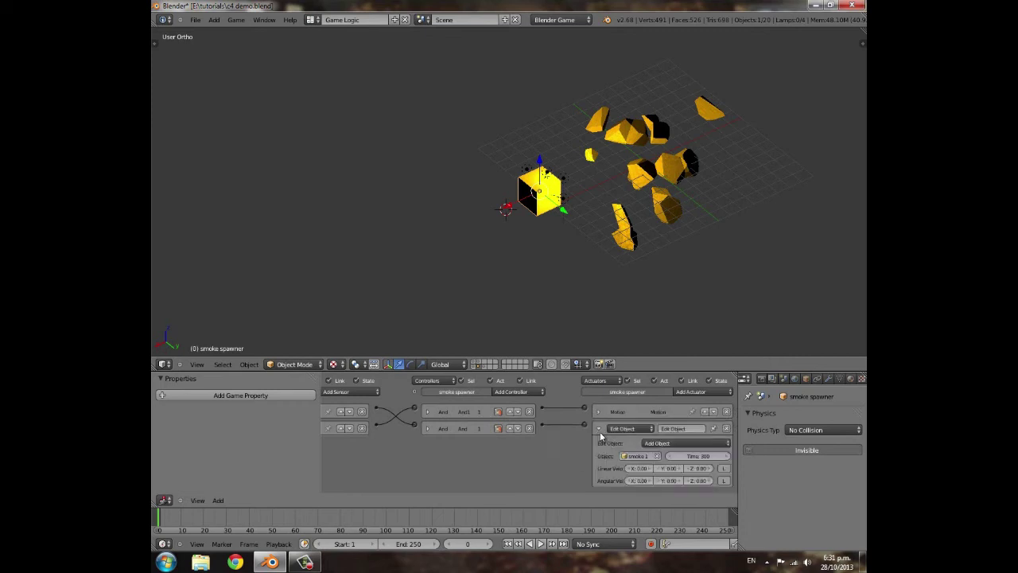
left_click(599, 429)
Run the game from a wider view to watch the smoke trail, and stop it
scroll(460, 272, "down", 2)
scroll(584, 278, "down", 2)
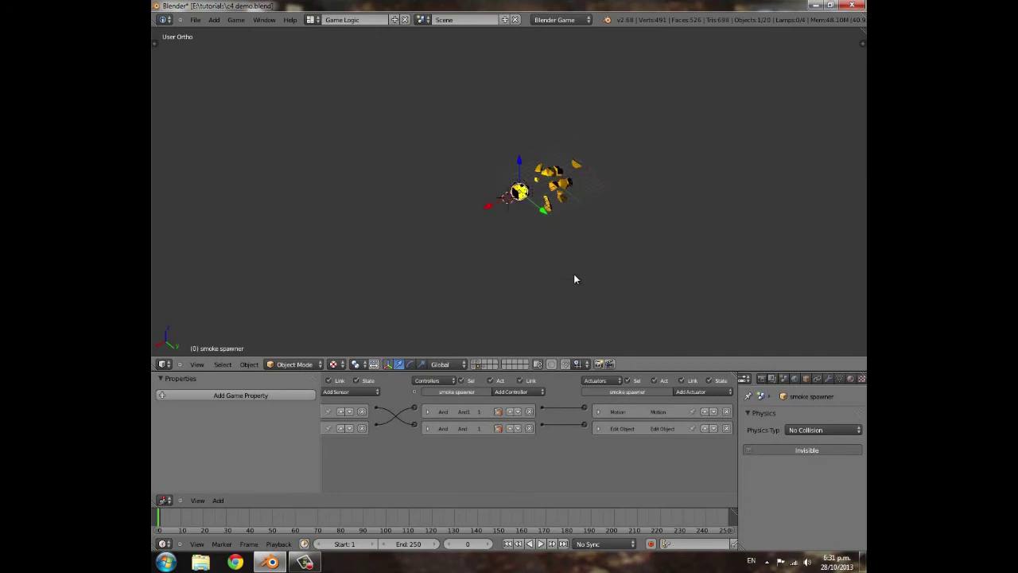
key("p")
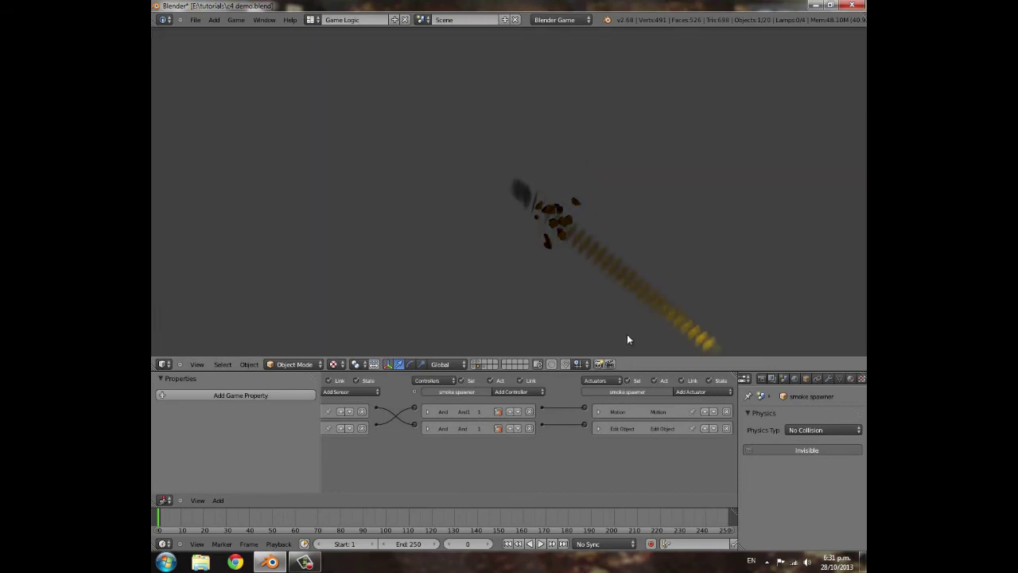
key("Escape")
Select three of the point lamps around the smoke spawner cube one after another to inspect them
scroll(545, 277, "up", 6)
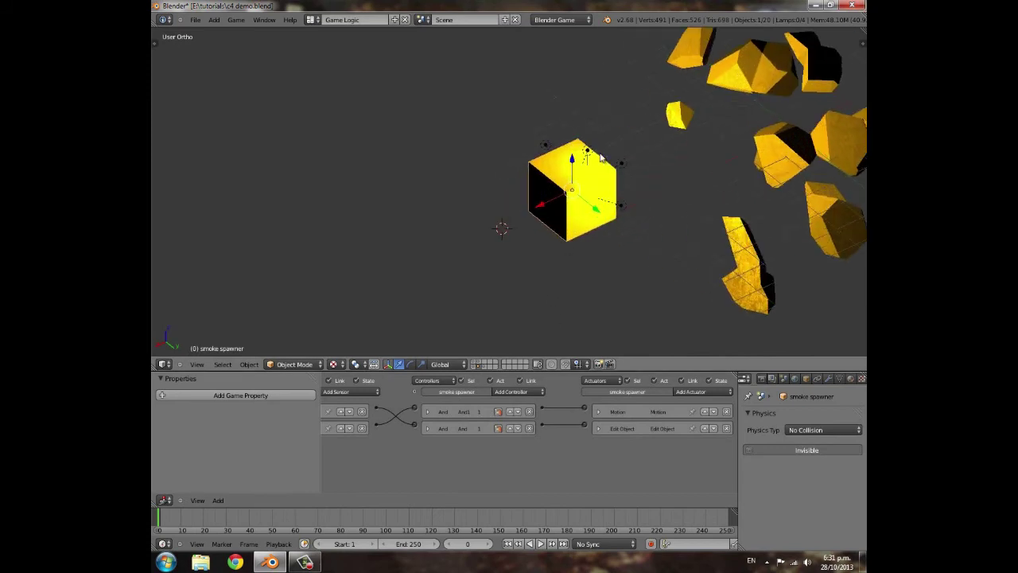
right_click(621, 163)
right_click(587, 151)
right_click(546, 144)
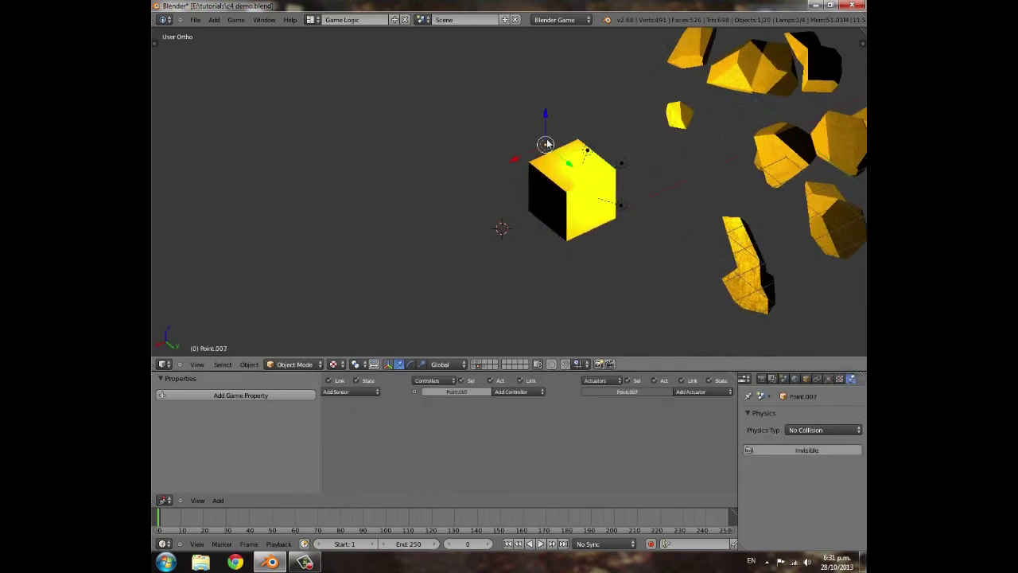
Run the game again to watch how the lamps light the smoke and debris, and stop it
scroll(487, 215, "down", 4)
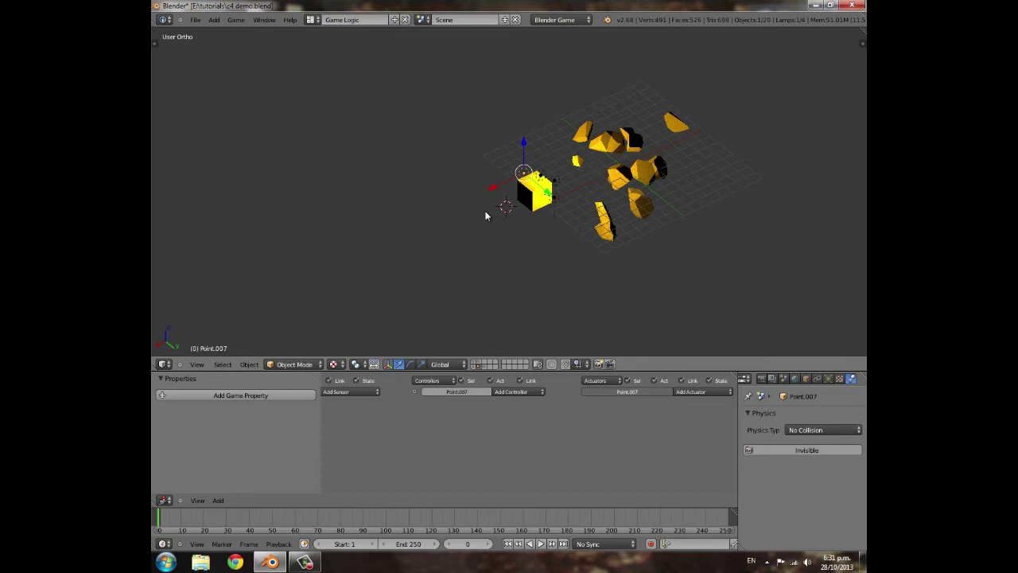
key("p")
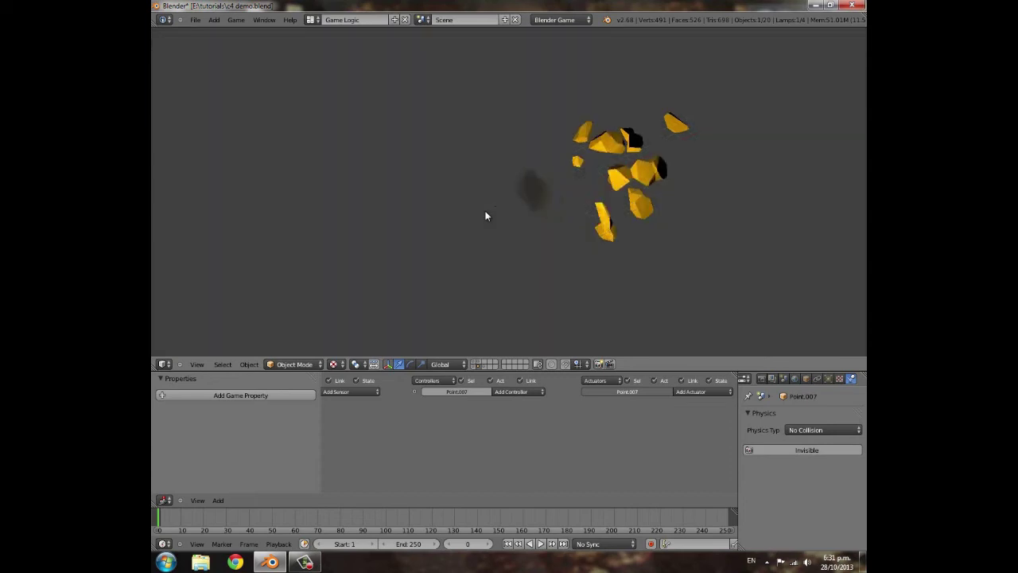
key("Escape")
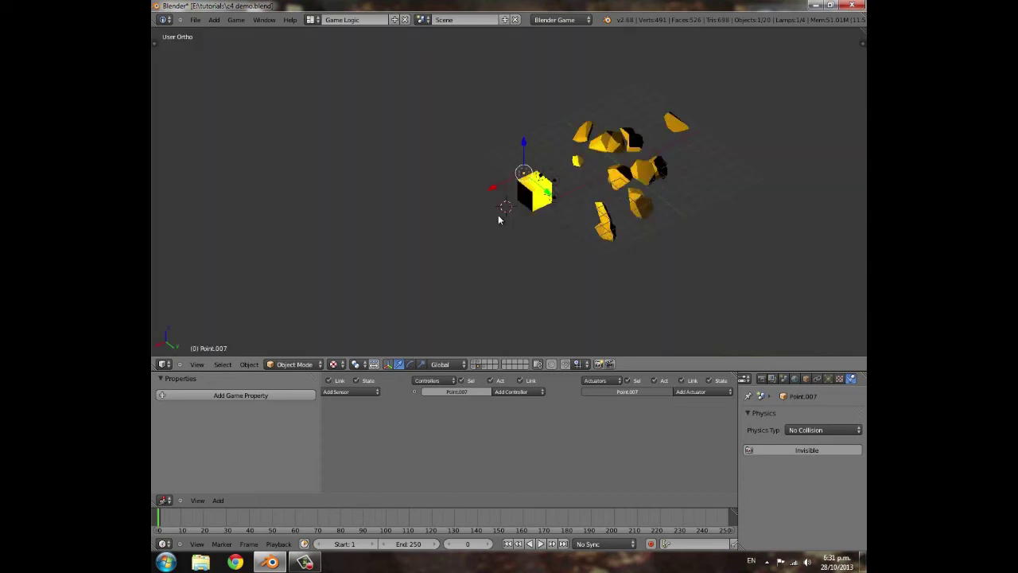
Select two debris pieces in the middle of the cluster one after another to inspect their physics
middle_click_drag(498, 215, 575, 176)
right_click(579, 173)
right_click(625, 173)
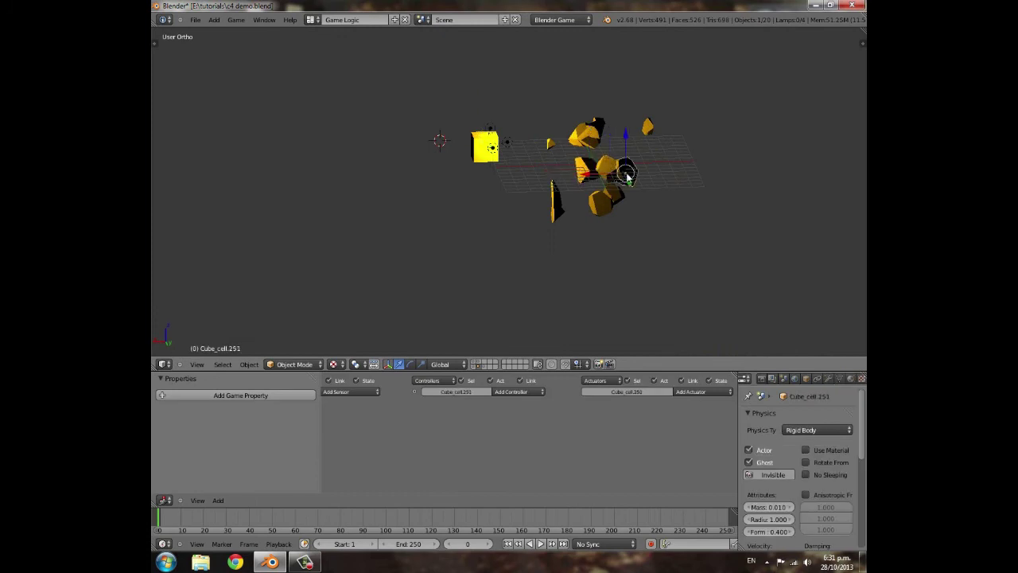
Select the remaining debris pieces in the middle, lower and upper parts of the cluster one after another to inspect their physics
right_click(607, 175)
right_click(606, 198)
right_click(550, 210)
right_click(580, 168)
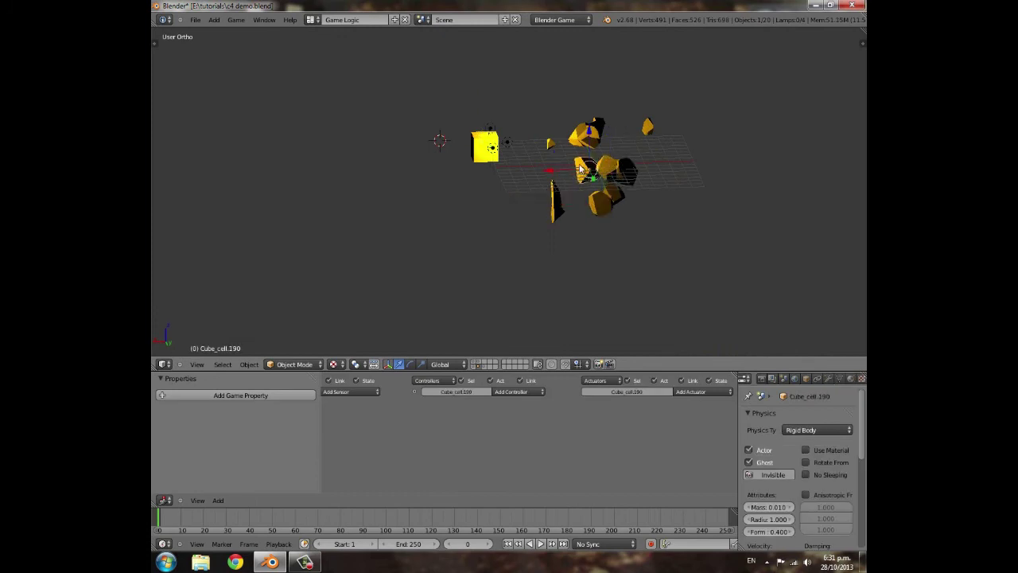
right_click(590, 132)
right_click(582, 132)
right_click(577, 136)
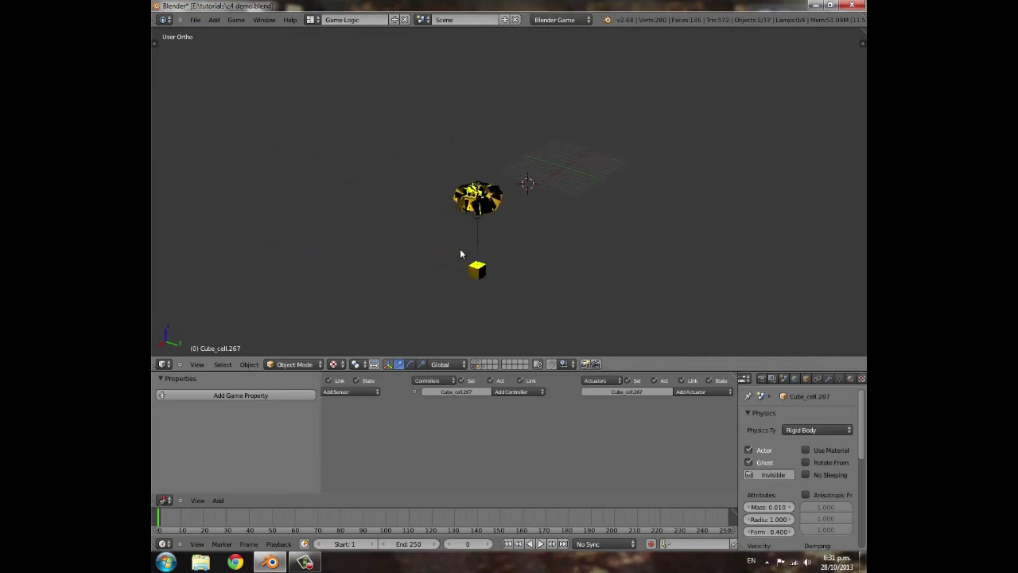
Select the trail 1.020 cube below the smoke planes and examine its sensors, controllers and actuators
scroll(533, 223, "up", 4)
middle_click_drag(422, 253, 629, 199, "shift")
scroll(630, 201, "up", 3)
middle_click_drag(636, 253, 453, 108, "shift")
right_click(562, 244)
scroll(530, 268, "down", 4)
scroll(585, 374, "down", 3)
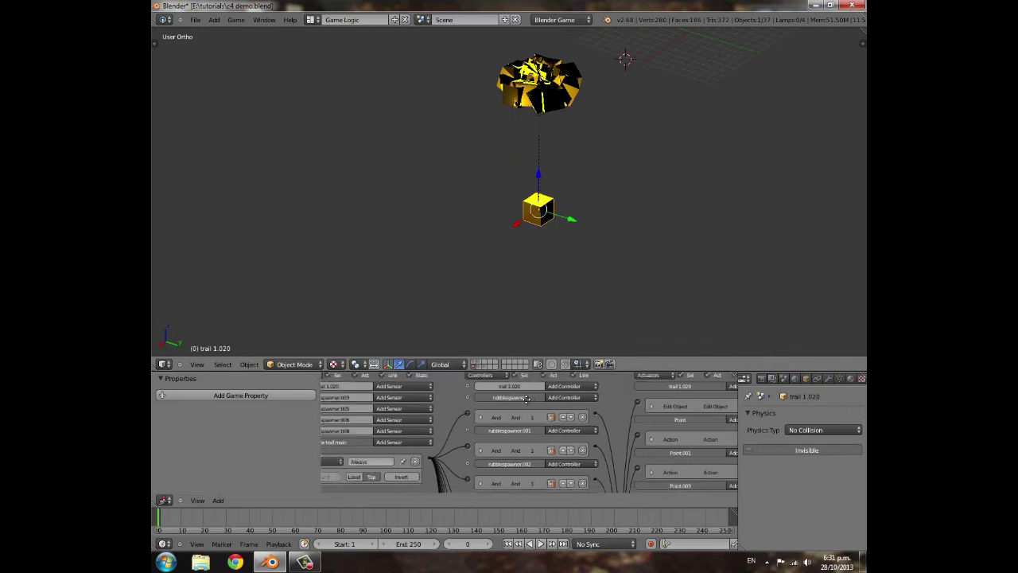
middle_click_drag(588, 371, 486, 438)
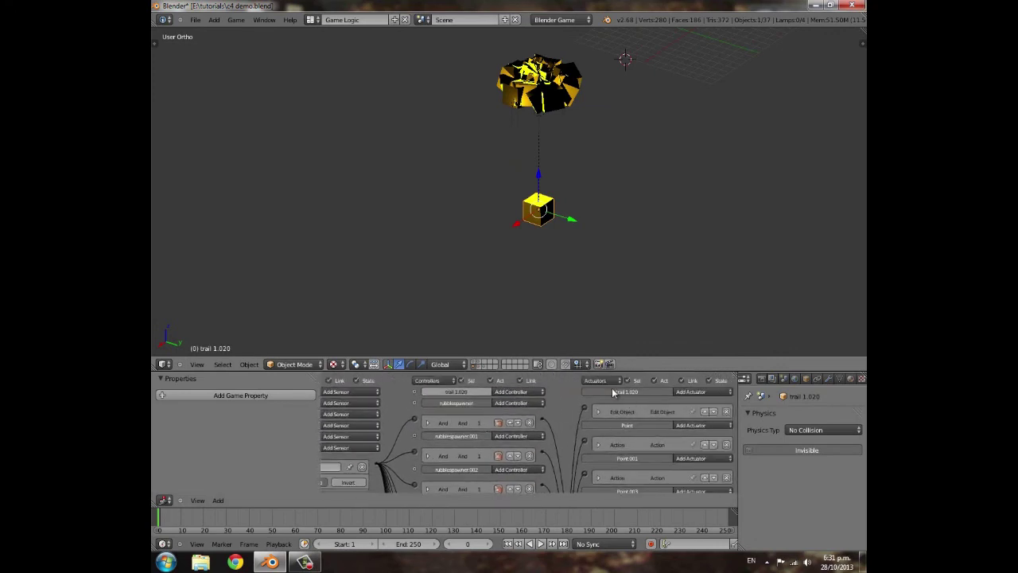
scroll(525, 175, "down", 4)
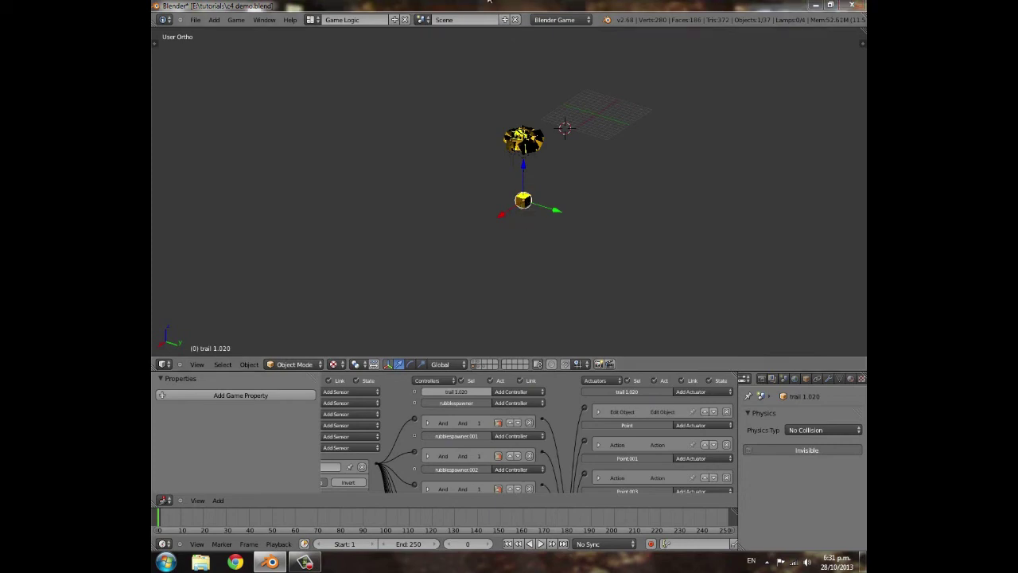
Run the game from the opposite side of the smoke planes to watch the smoke and flying debris, and stop it
middle_click_drag(615, 235, 563, 241)
scroll(563, 241, "up", 3)
middle_click_drag(485, 161, 531, 191, "shift")
scroll(531, 191, "down", 5)
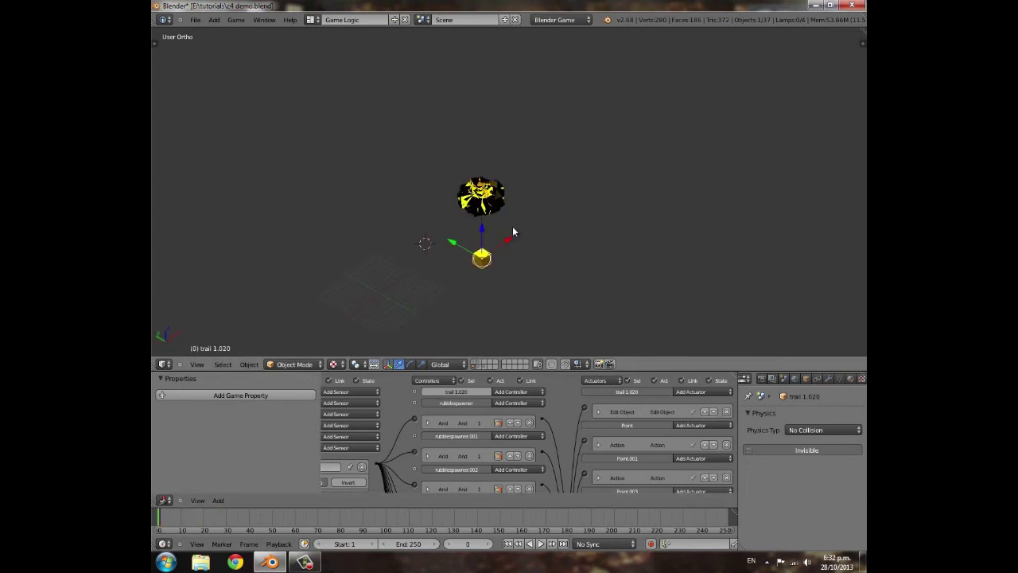
key("p")
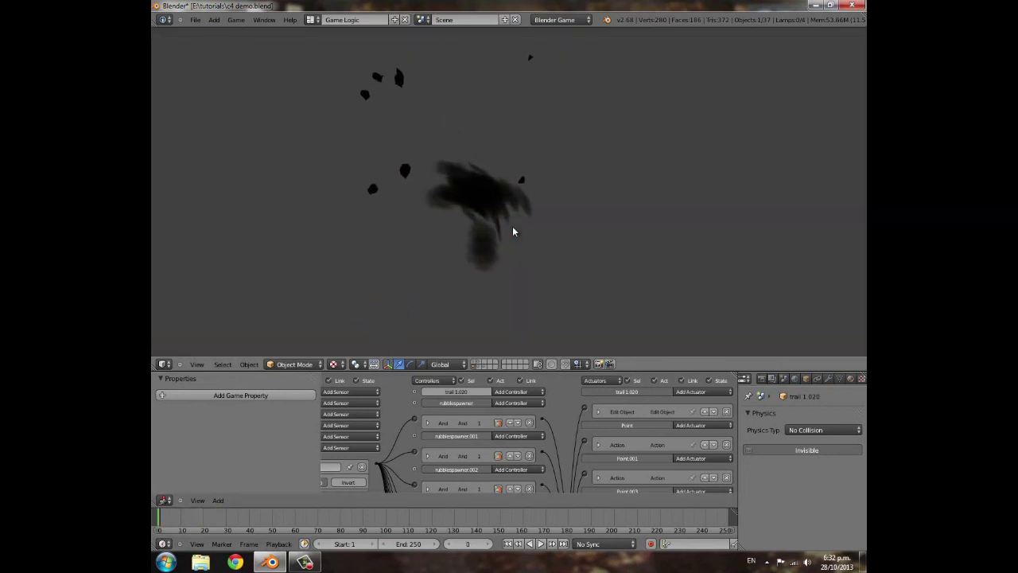
key("Escape")
Run the game twice more, from a raised angle and from a nearly level side view, stopping it each time
middle_click_drag(468, 236, 625, 226)
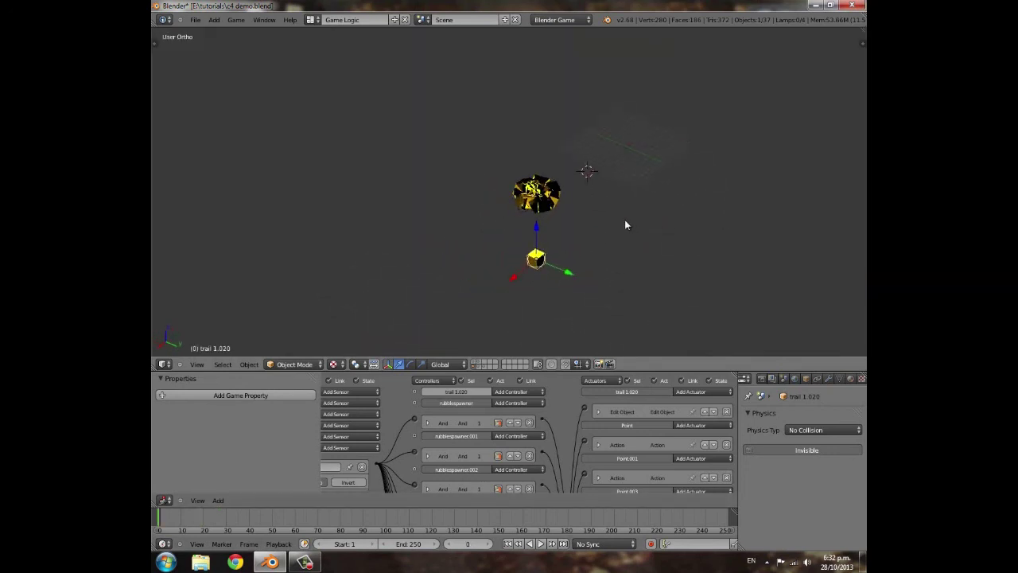
key("p")
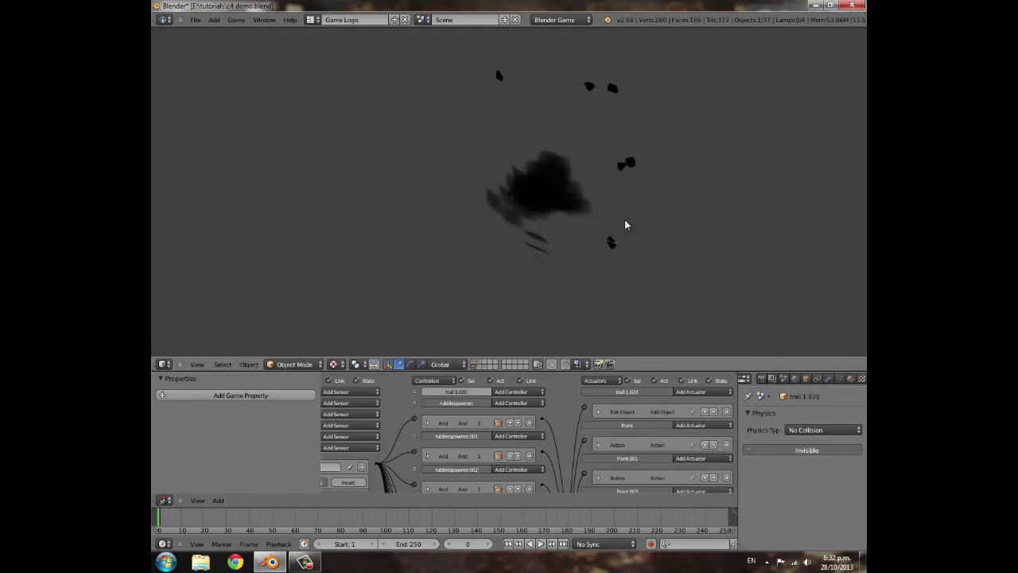
key("Escape")
middle_click_drag(560, 247, 613, 210)
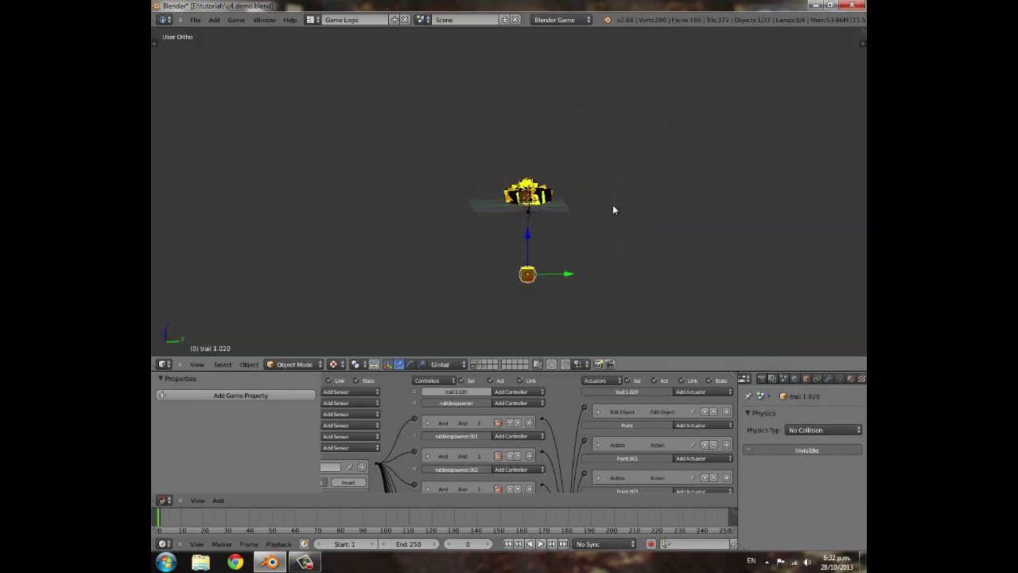
key("p")
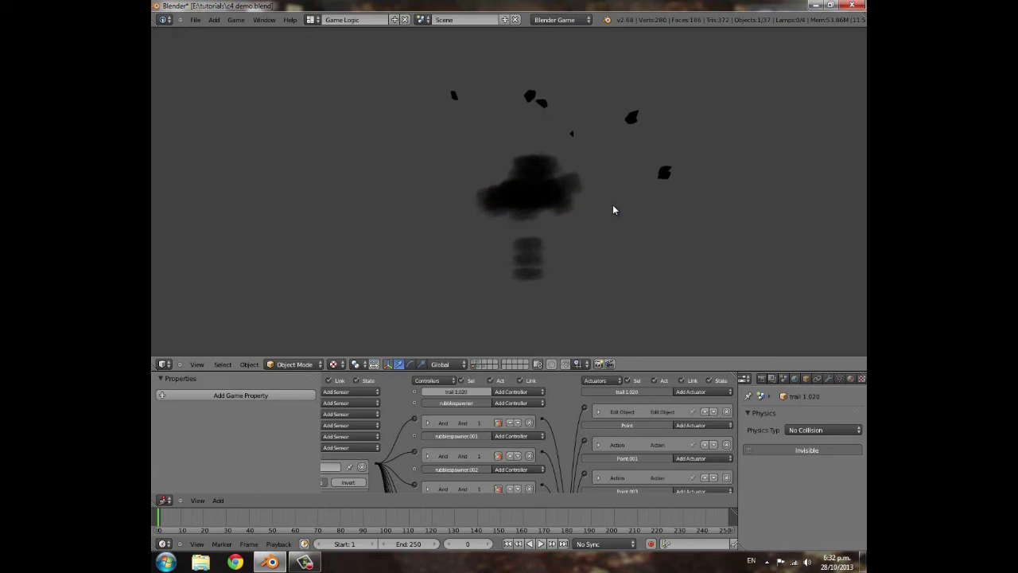
key("Escape")
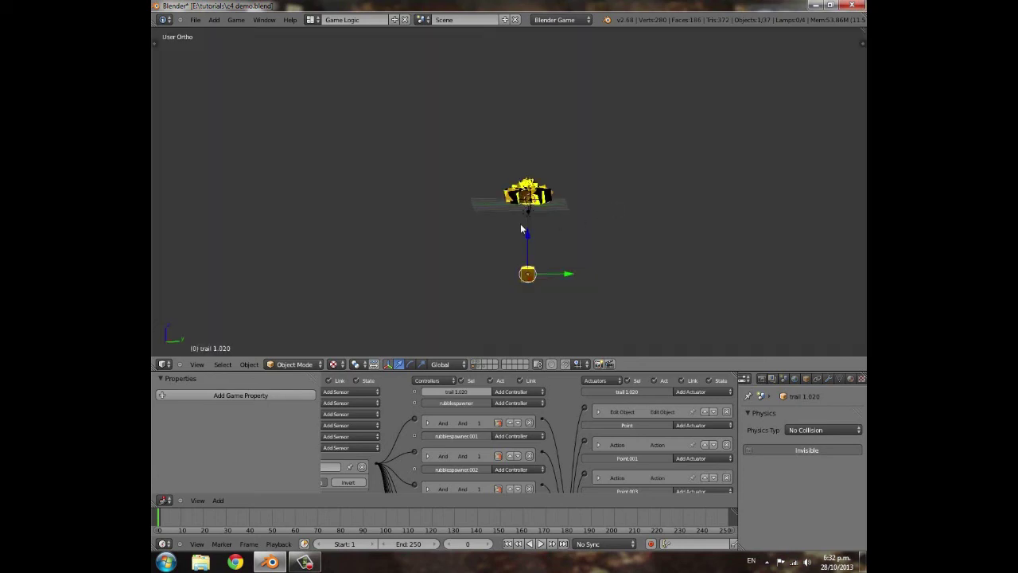
Select rubblespawner.006 within the smoke planes and run the game from farther away, and stop it
middle_click_drag(521, 229, 487, 185)
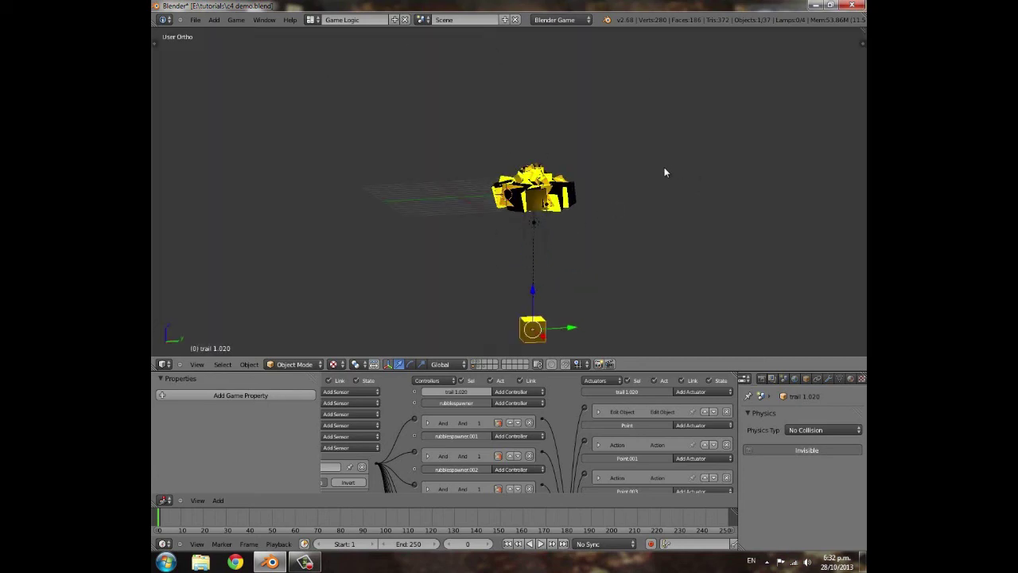
middle_click_drag(665, 172, 615, 195)
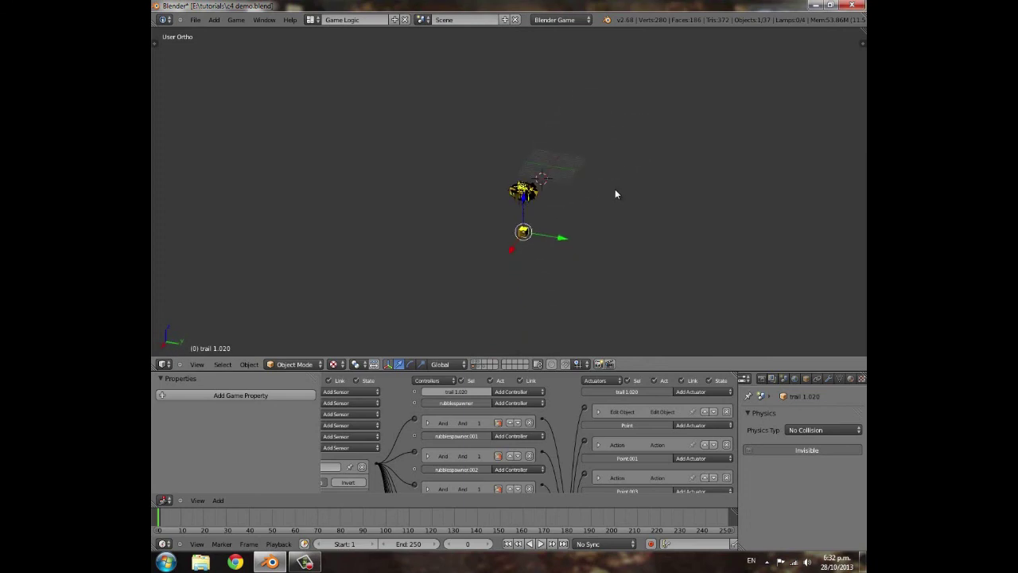
right_click(525, 189)
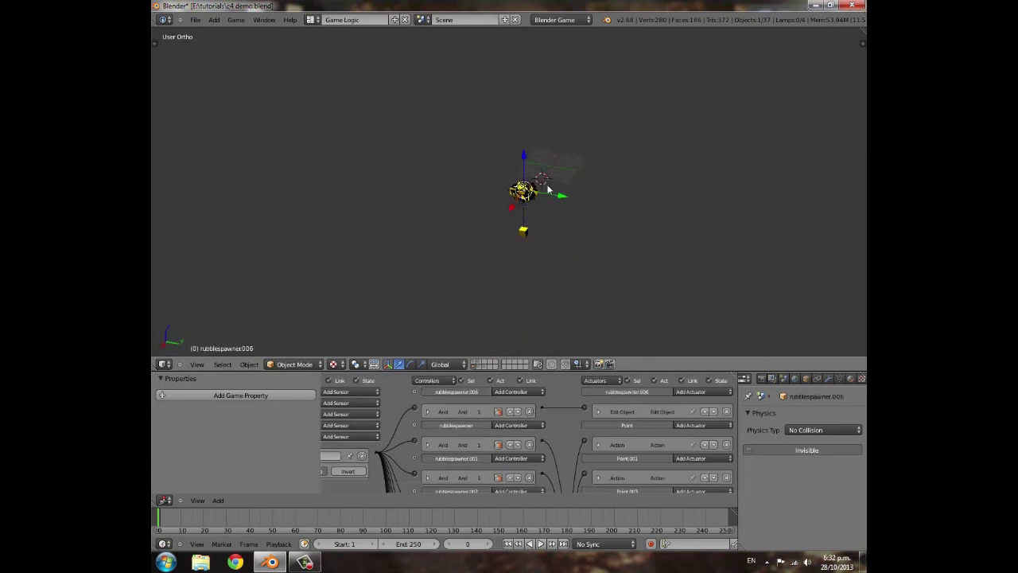
key("p")
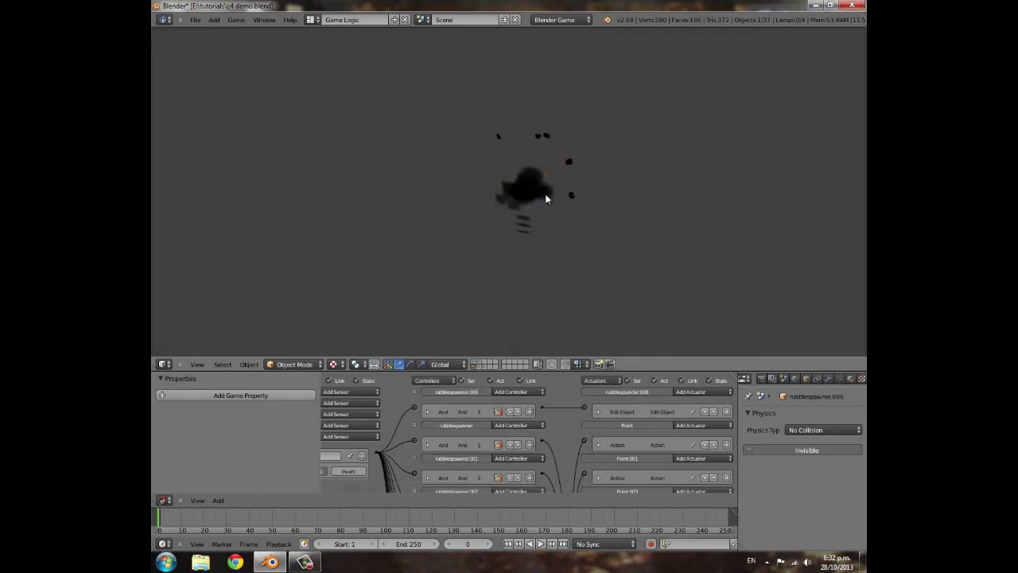
key("Escape")
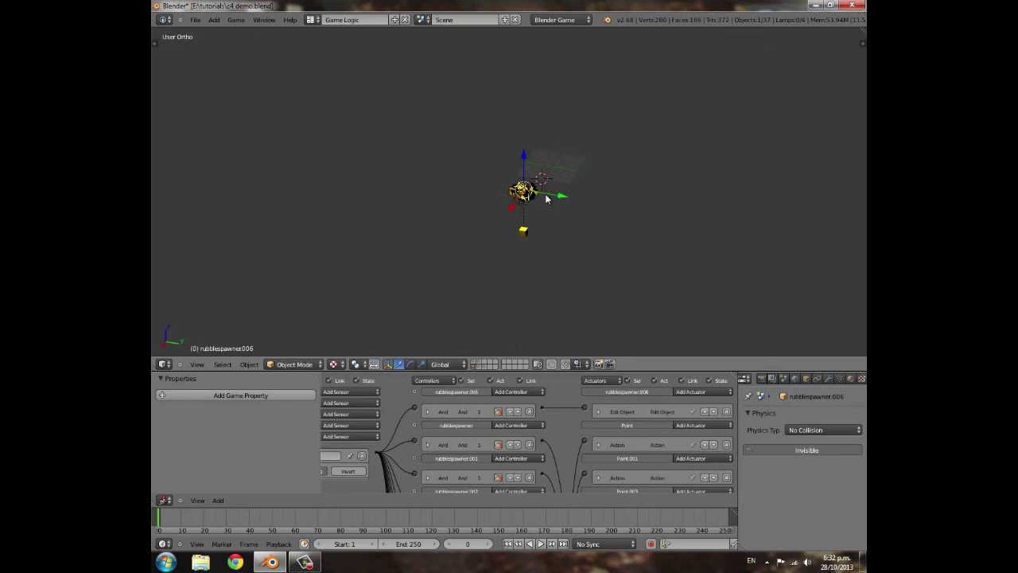
Select the Point lamp just under the smoke planes and run the game from close up and again from a wider view
scroll(549, 203, "up", 7)
right_click(570, 236)
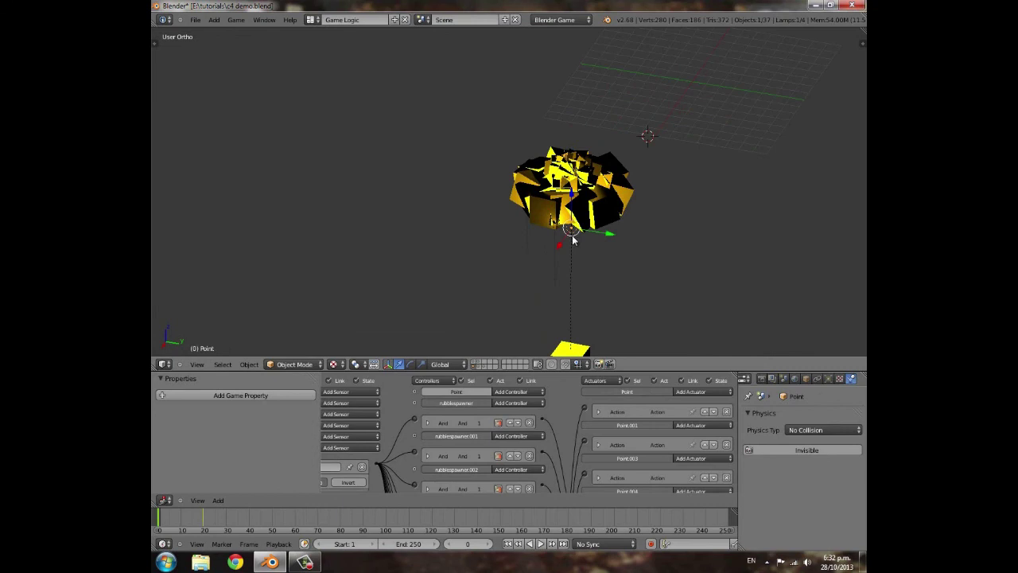
key("p")
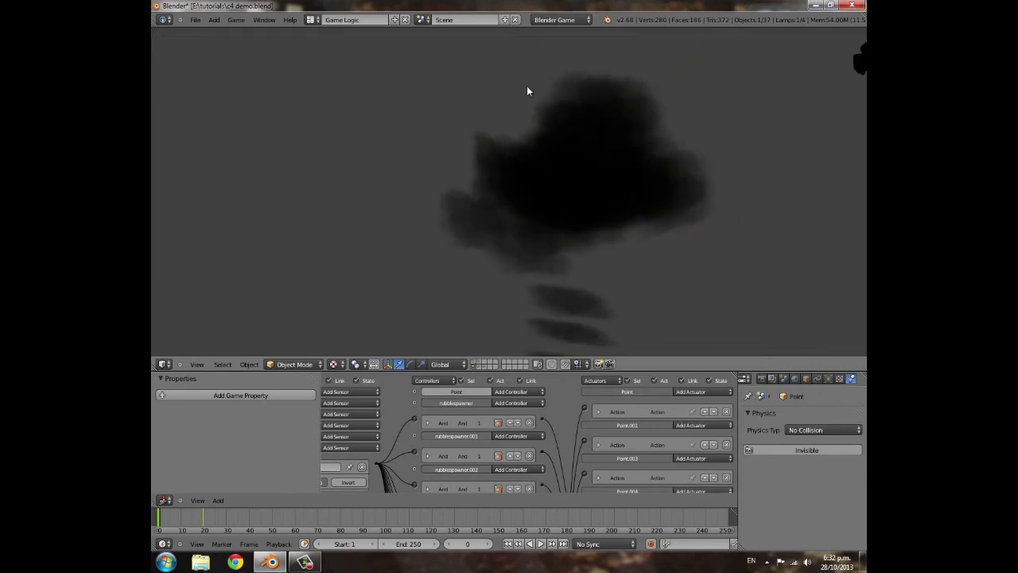
key("Escape")
scroll(560, 261, "down", 5)
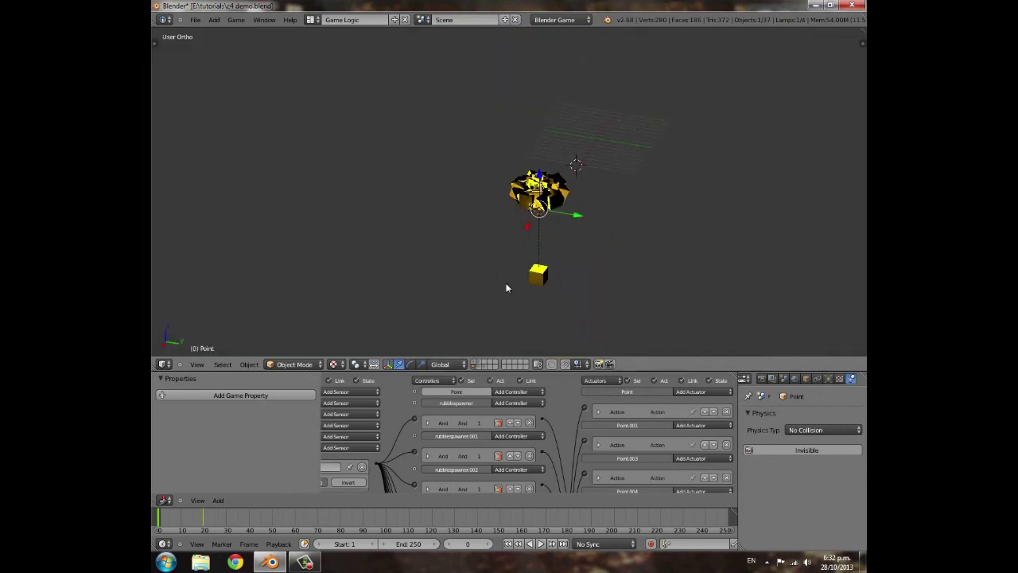
key("p")
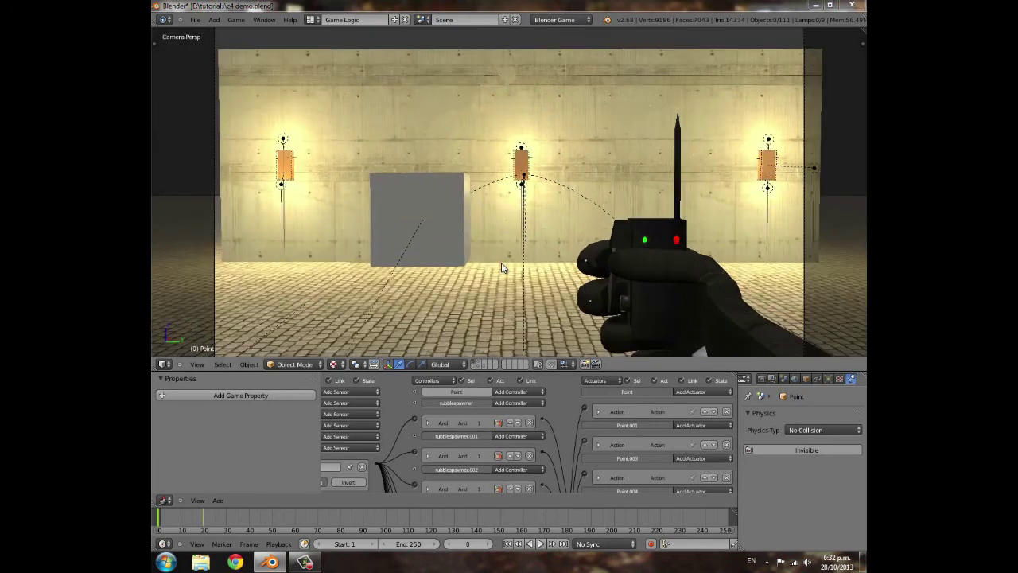
Run the game from the camera view, walk up to the concrete wall, throw C4 at it and blow it up
key("p")
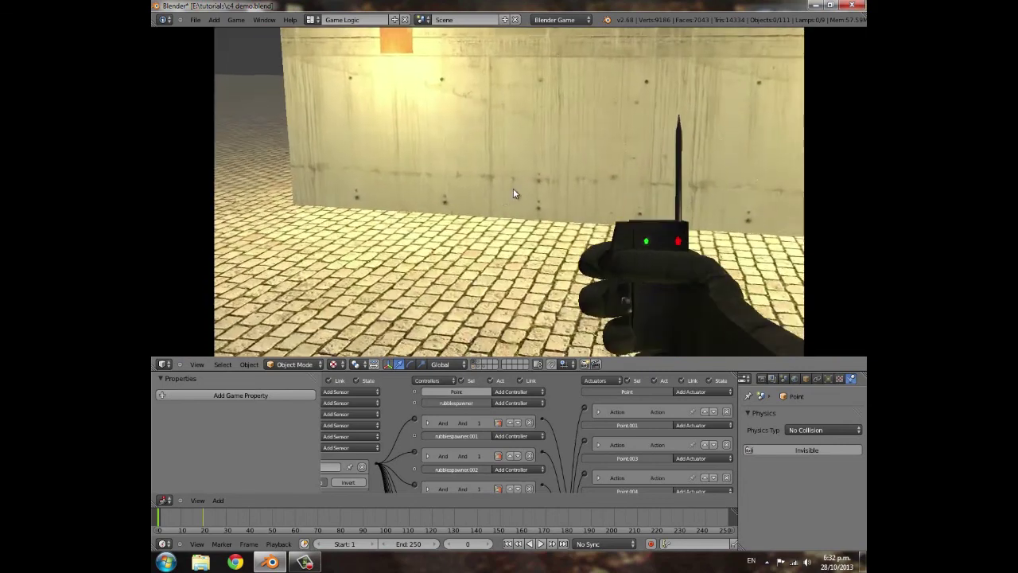
key("w")
left_click(512, 193)
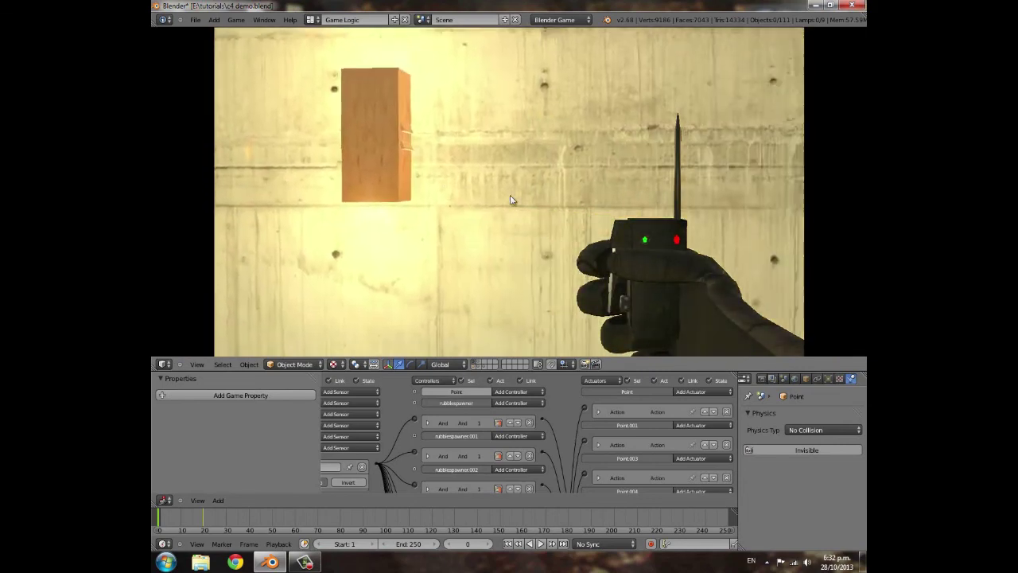
left_click(510, 195)
key("s")
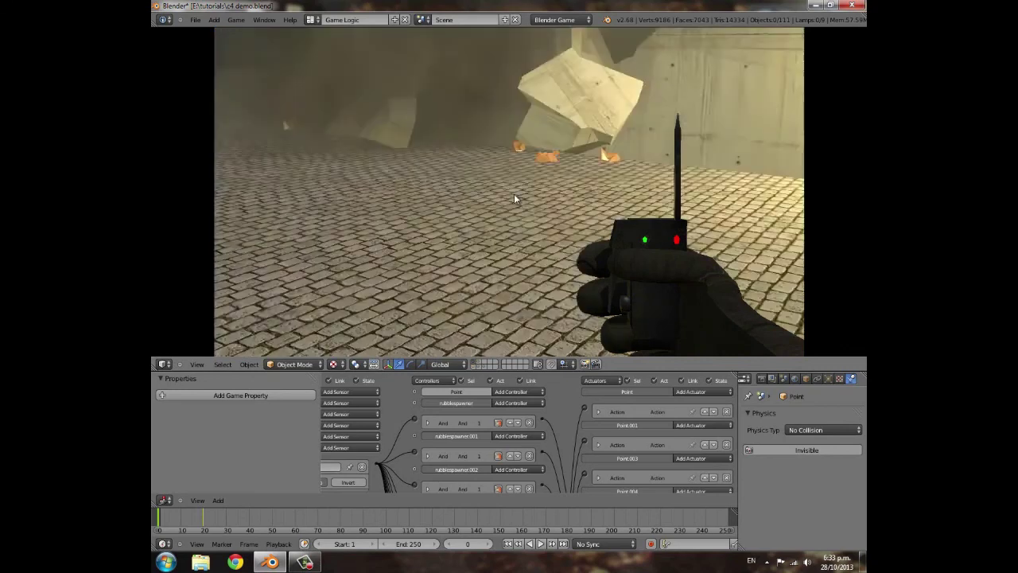
Throw several more C4 charges at the intact part of the damaged wall while backing away from it
left_click(512, 191)
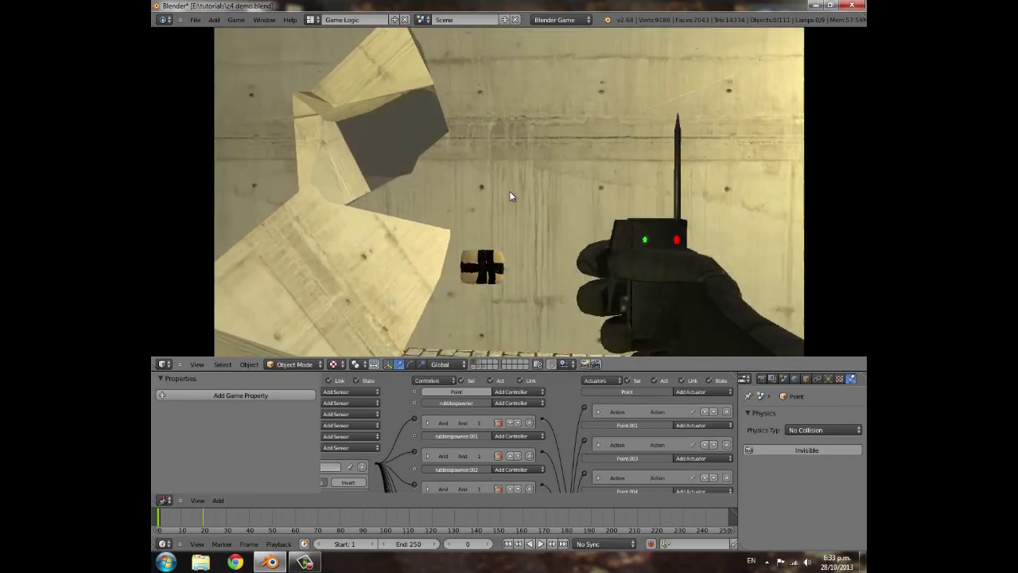
left_click(511, 195)
key("s")
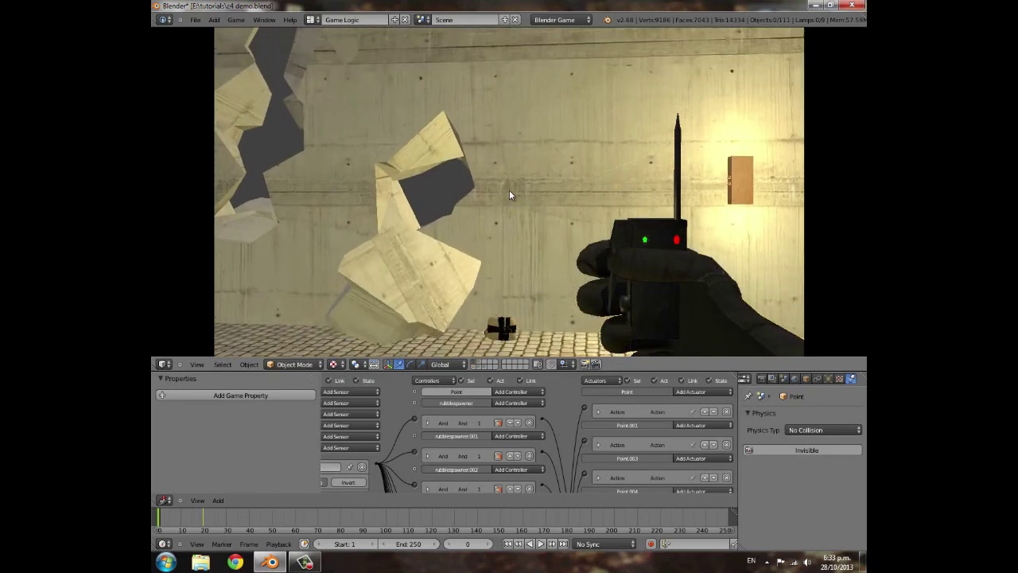
left_click(509, 192)
left_click(509, 192)
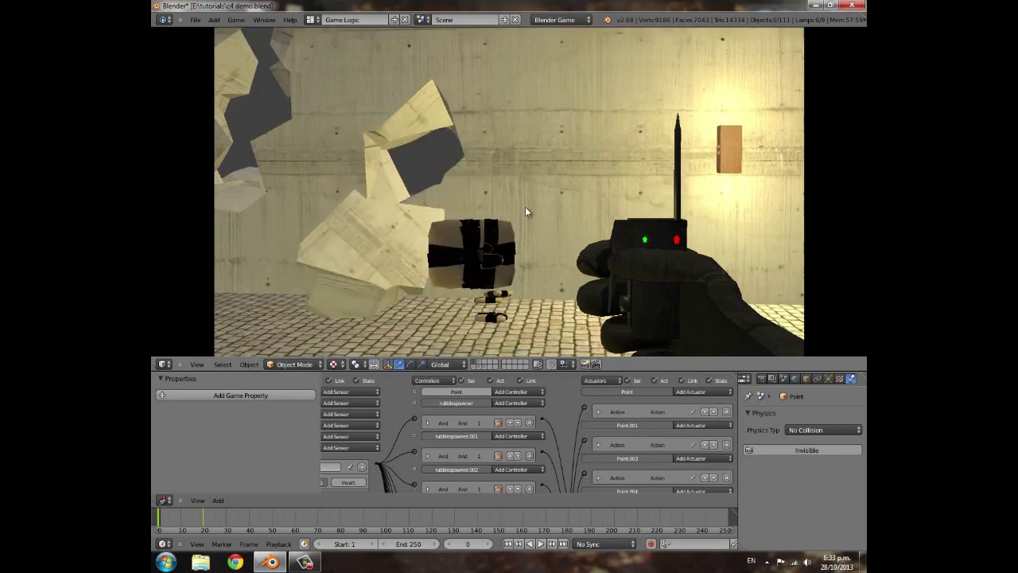
left_click(513, 193)
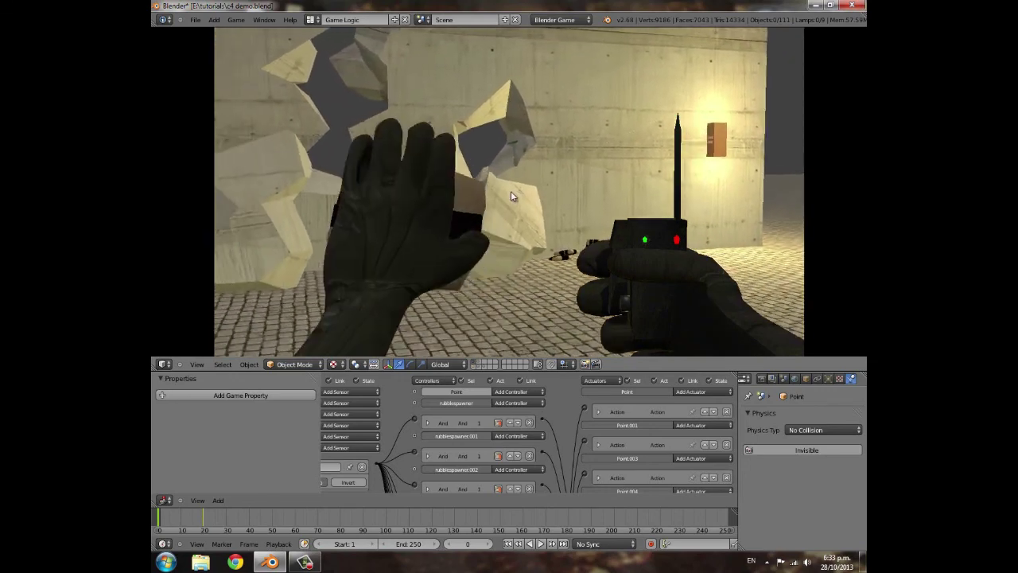
key("s")
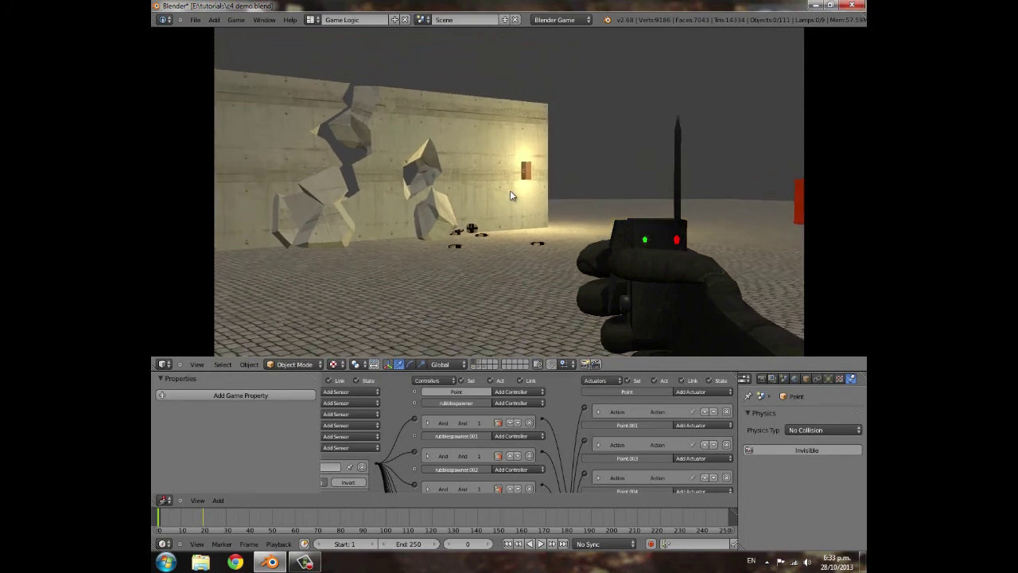
Detonate the C4 charges at the wall and by the fence, moving around to watch the explosions
right_click(509, 197)
key("w")
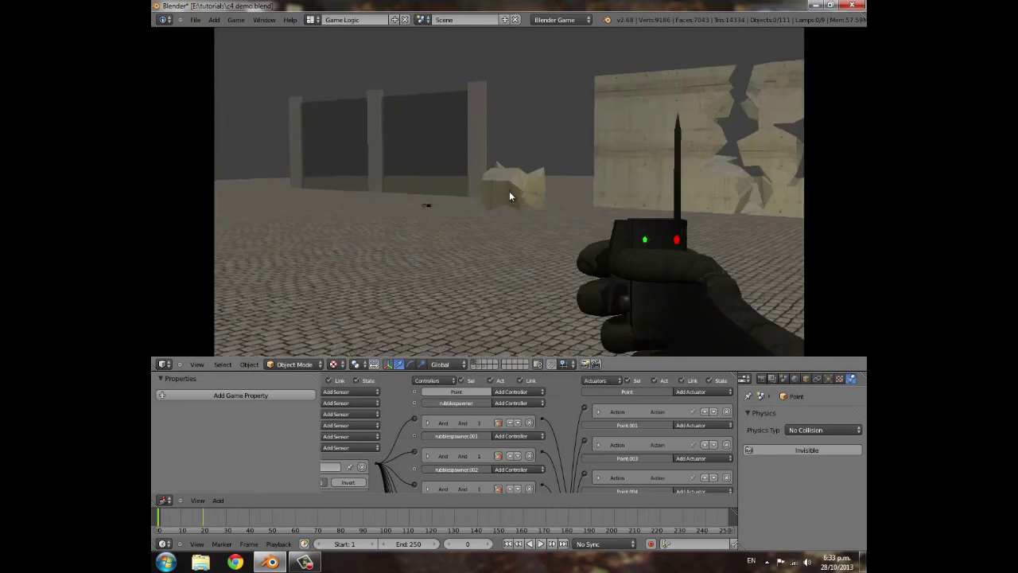
right_click(510, 195)
key("a")
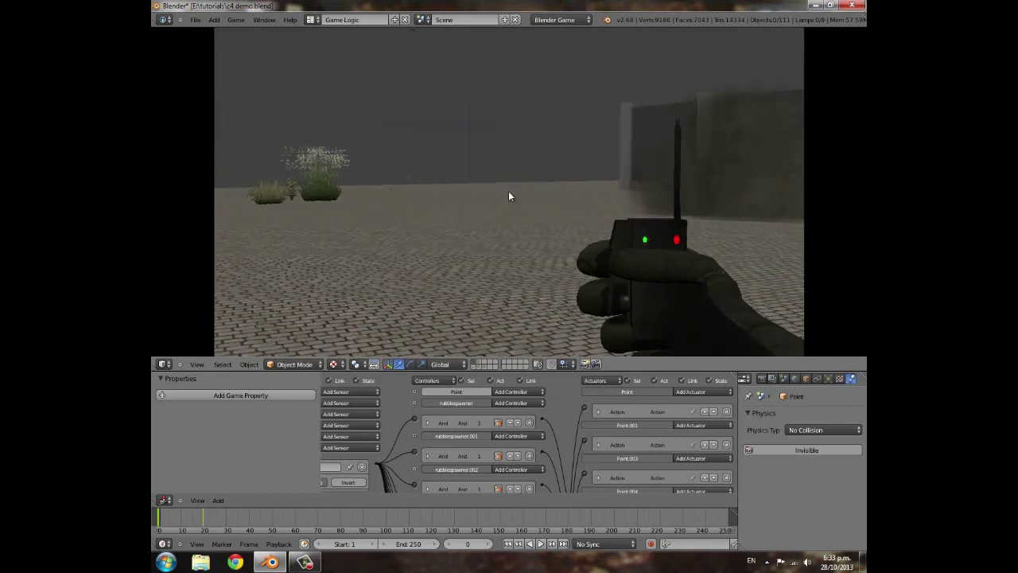
Throw another C4 charge onto the open ground and move around it, back to a view of the broken wall
left_click(508, 195)
key("d")
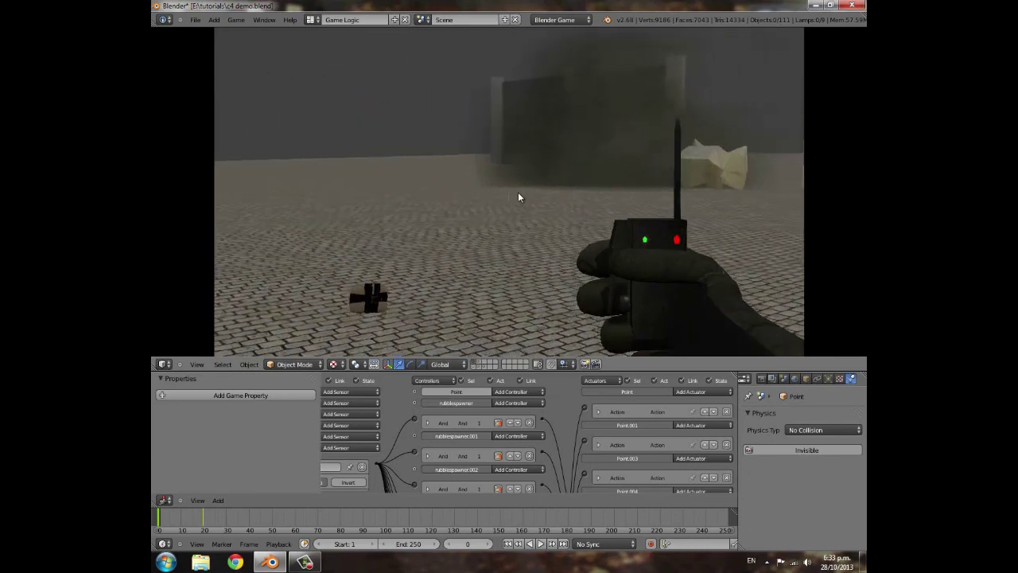
key("w")
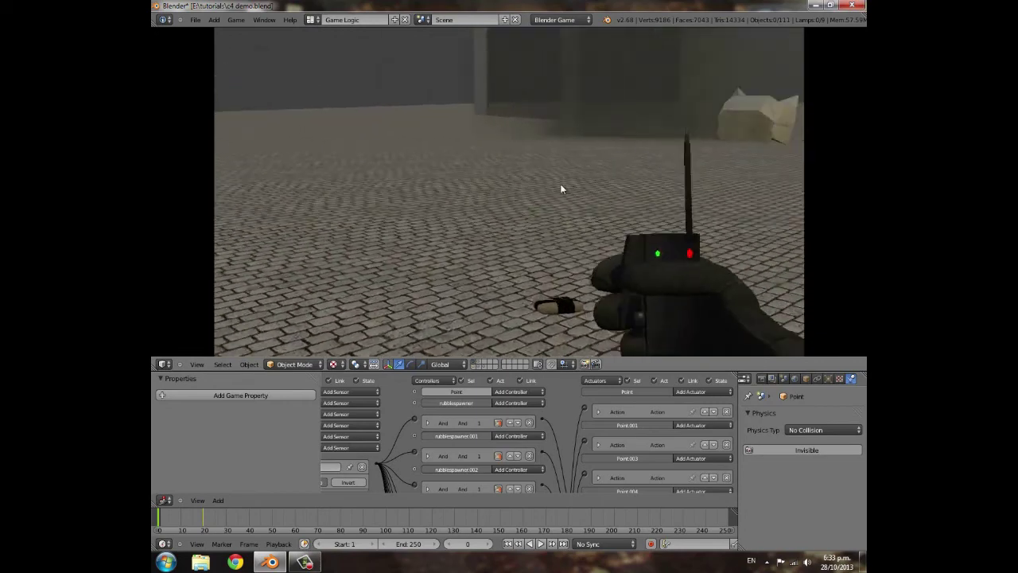
key("s")
key("d")
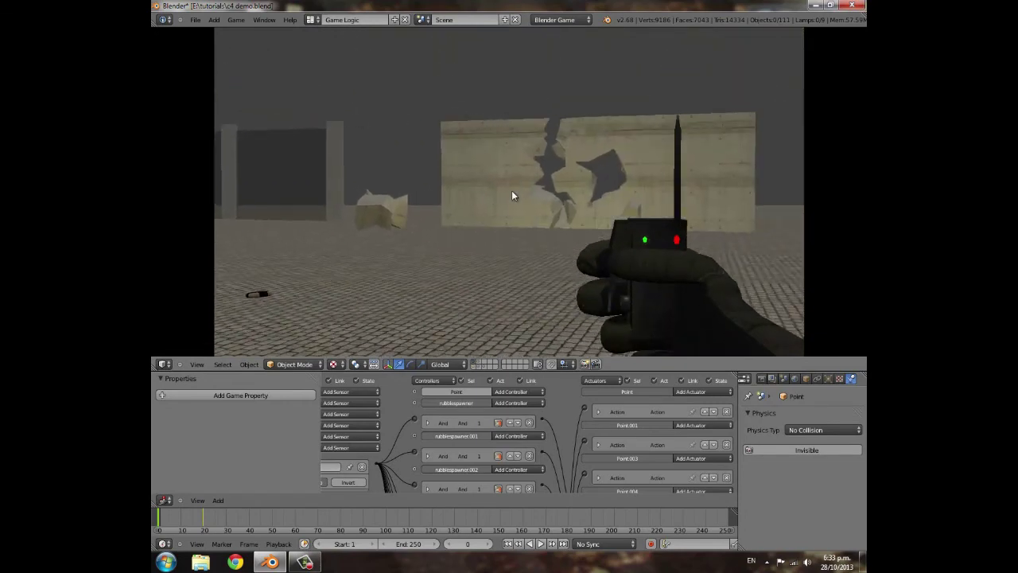